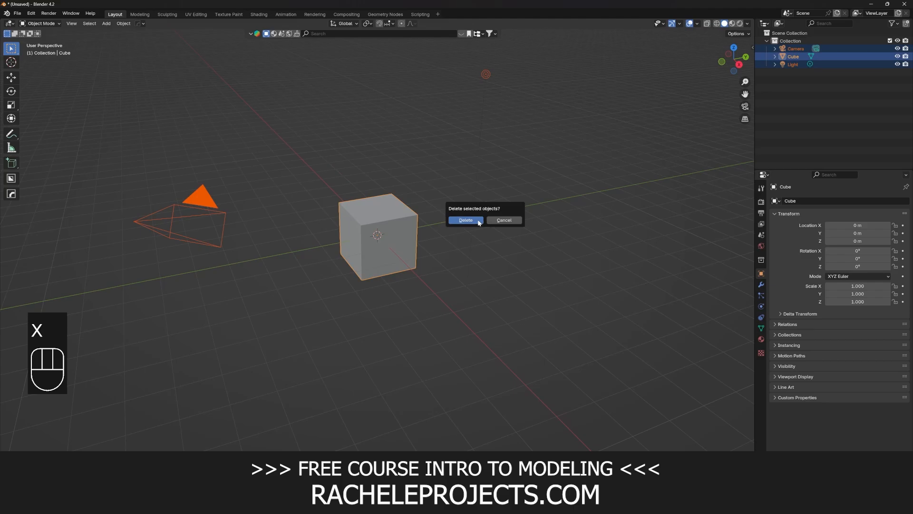
Step: Delete the default camera, cube and light from the scene
click(479, 221)
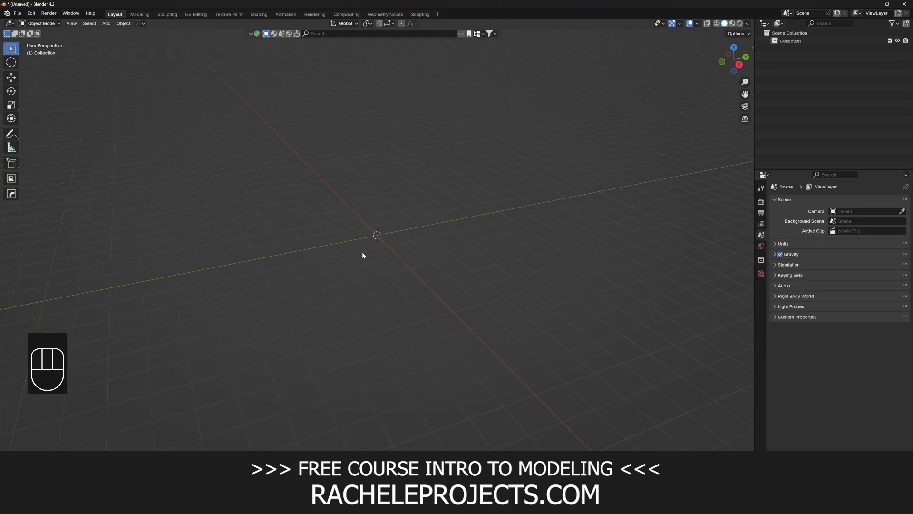
middle_drag(363, 252, 363, 271)
Step: Switch to the image viewer and examine the Tesla-Model-3.gif blueprint with its side, front, top and rear drawings
click(327, 503)
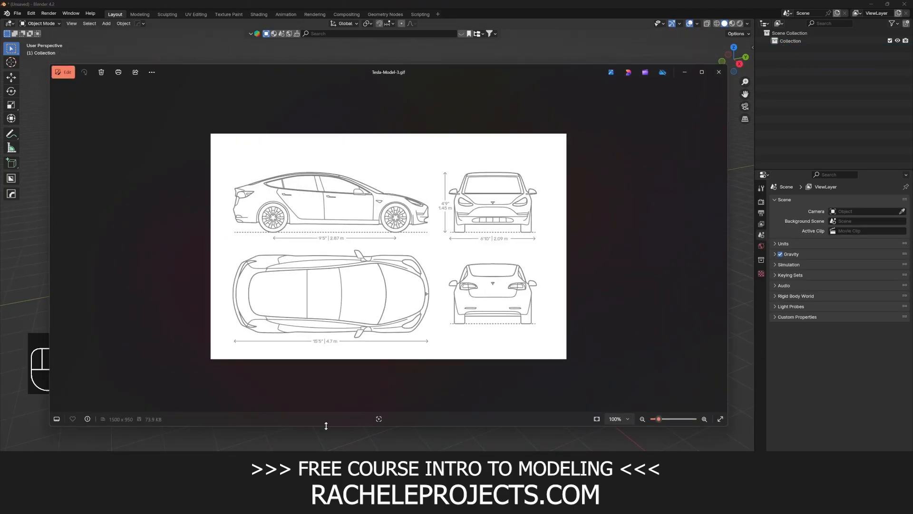
scroll(483, 247, up, 3)
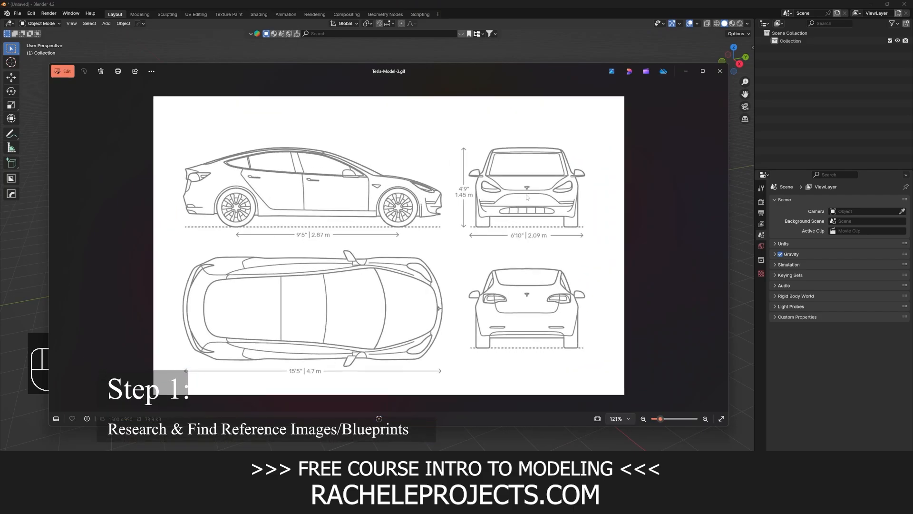
scroll(537, 257, down, 1)
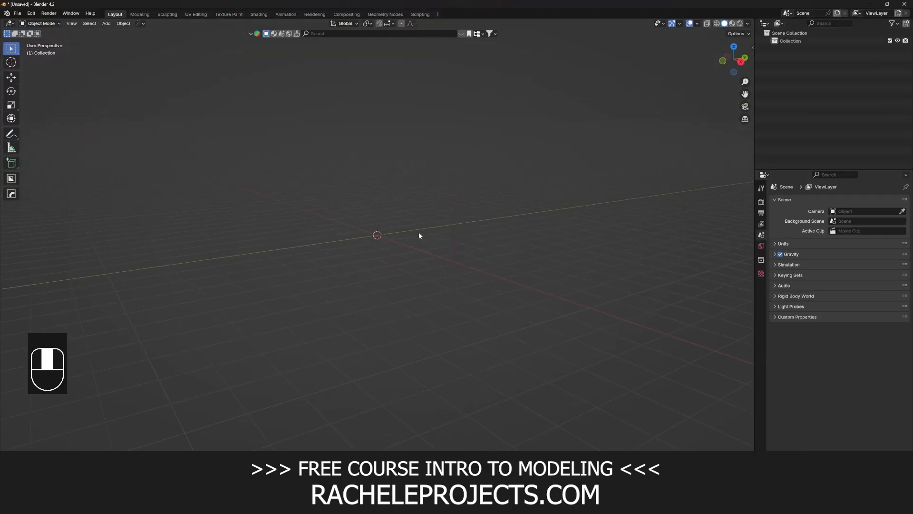
Step: Set the 3D viewport to the front orthographic view
key(grave)
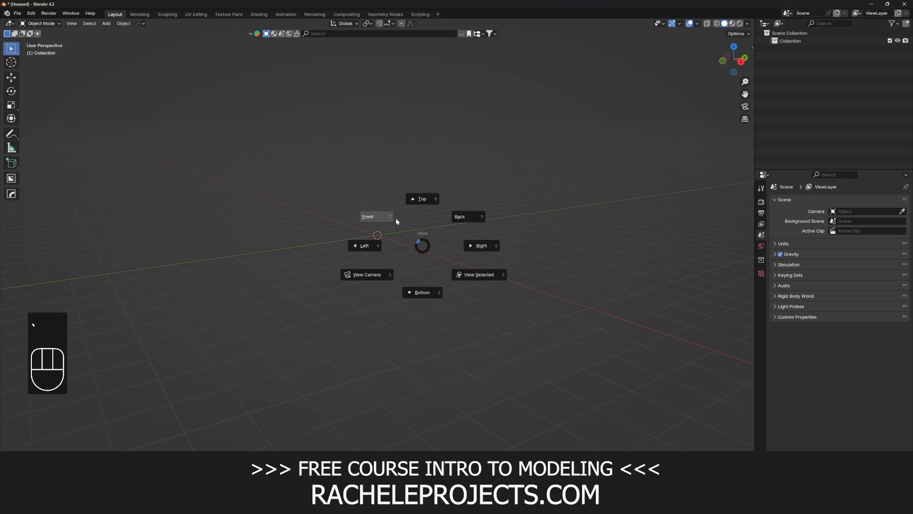
click(394, 218)
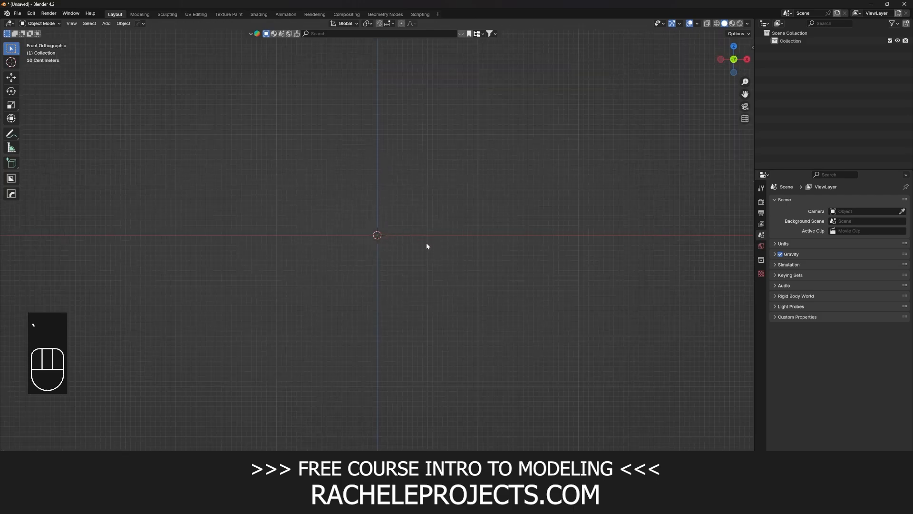
scroll(399, 251, down, 2)
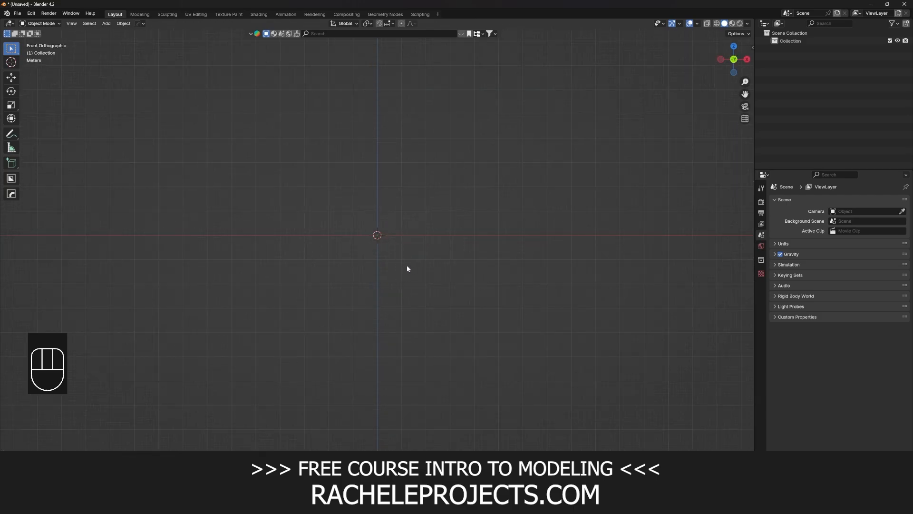
mouse_move(373, 278)
middle_down()
mouse_move(376, 293)
mouse_move(367, 278)
middle_up()
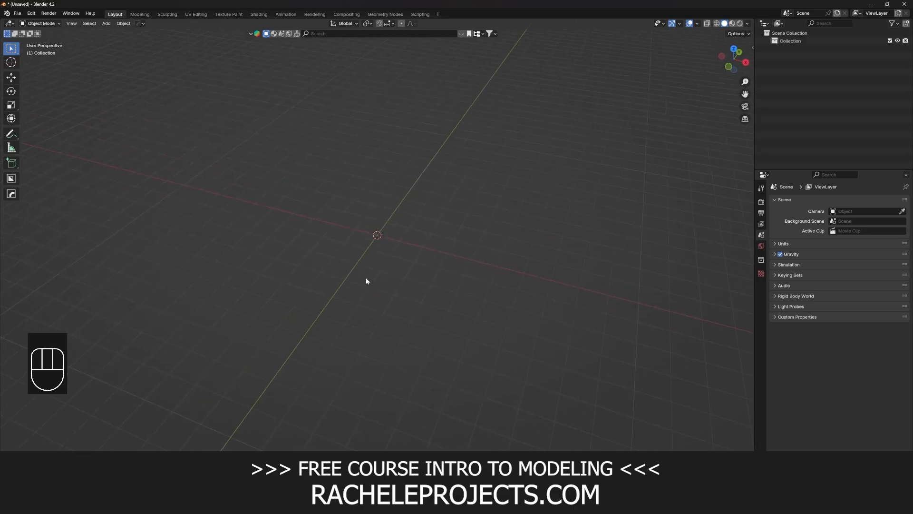
key(grave)
click(265, 224)
scroll(399, 250, up, 2)
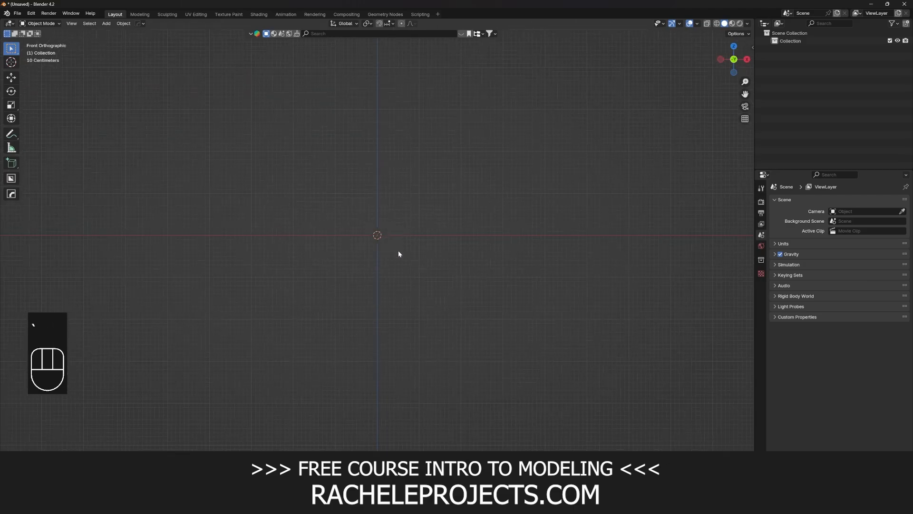
Step: Add the Tesla-Model-3.gif blueprint to the scene as a reference image
key(shift+a)
mouse_move(378, 228)
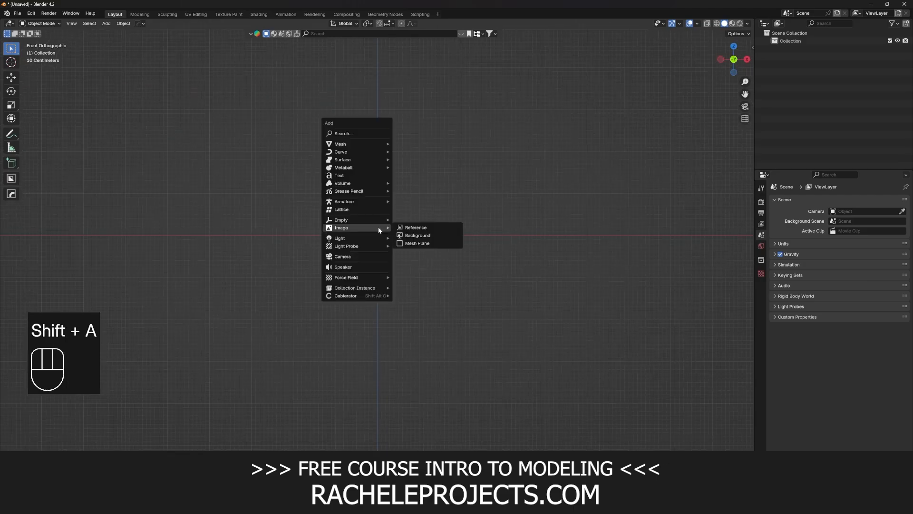
click(411, 229)
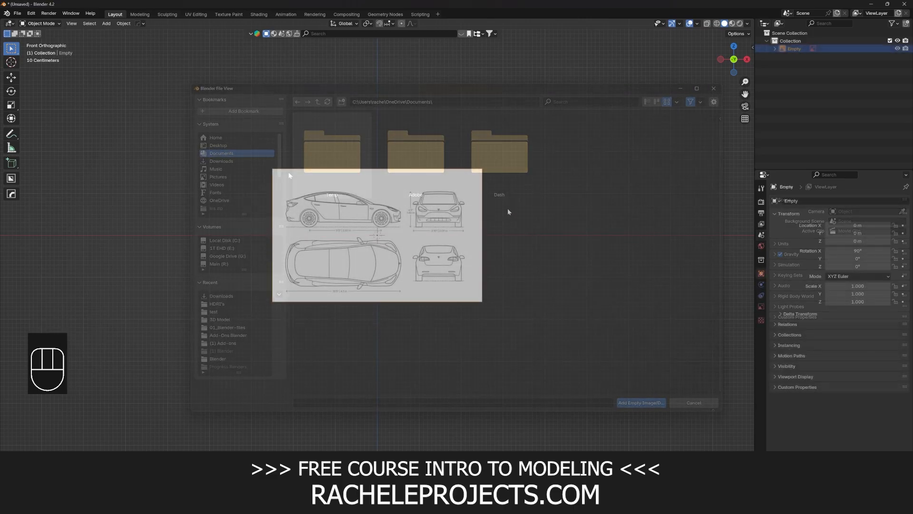
double_click(505, 204)
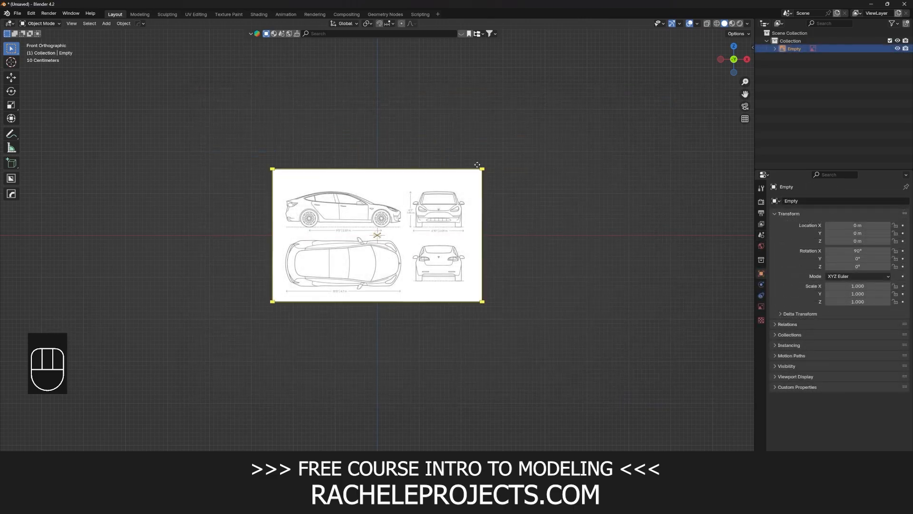
Step: Rename the blueprint image's empty object as Front
double_click(795, 49)
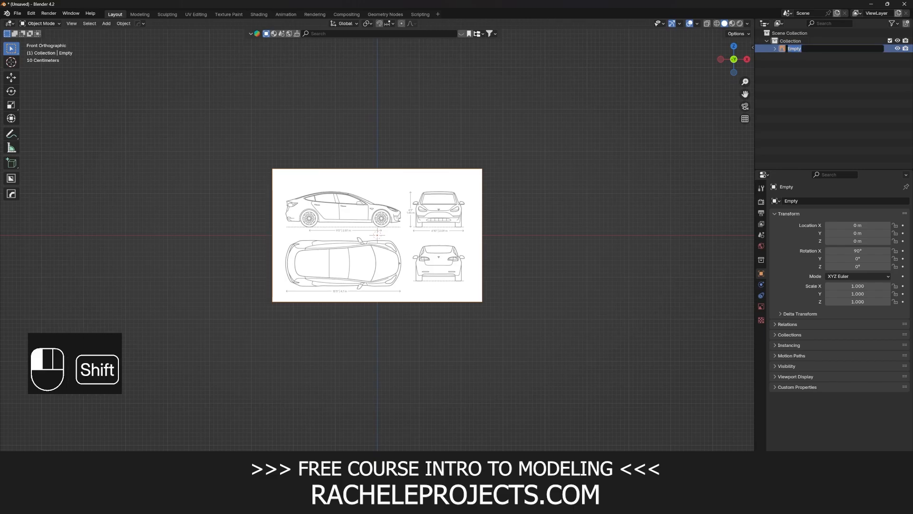
text(Front)
click(797, 44)
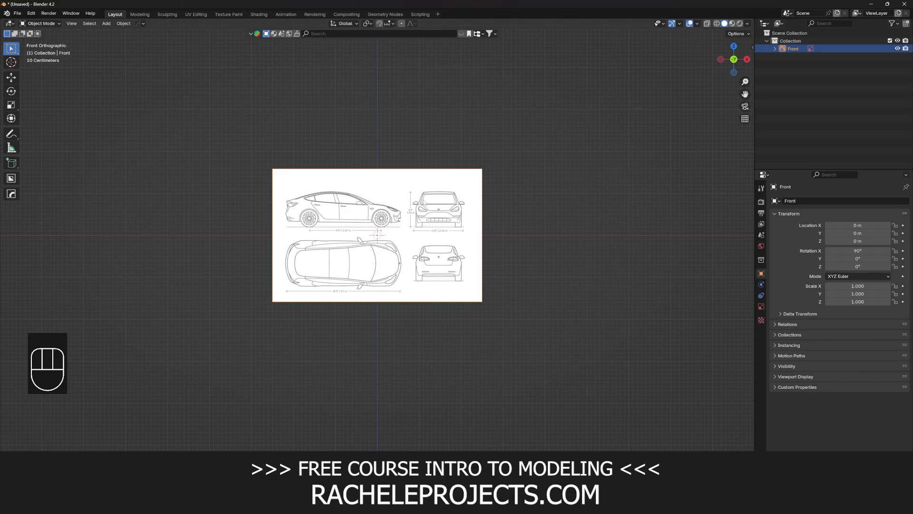
Step: Enable opacity for the Front reference image and lower it to about 0.363
click(762, 307)
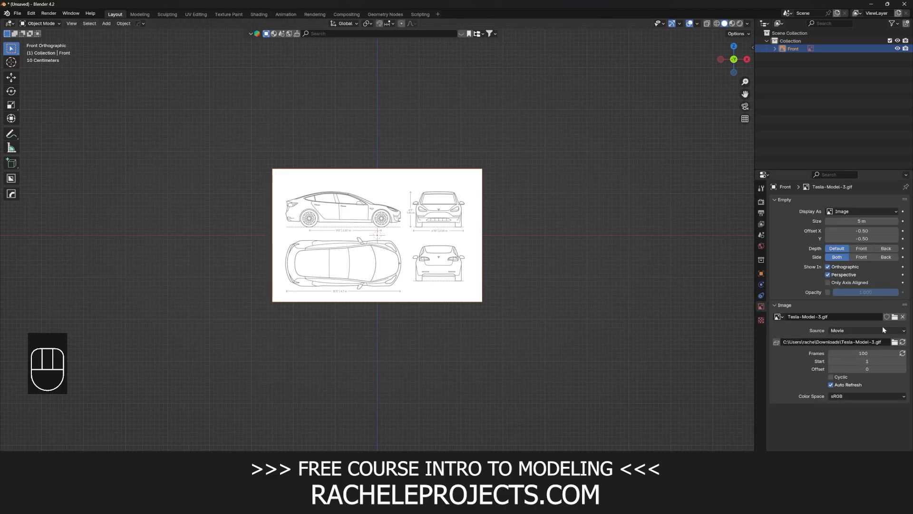
click(828, 292)
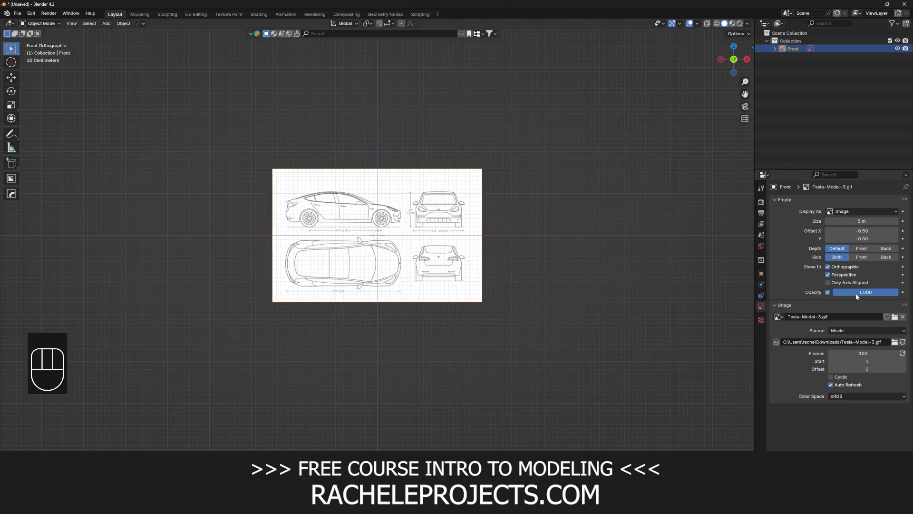
drag(866, 292, 839, 292)
Step: Move the Front image so the car's front-view drawing is roughly centred on the origin, standing on the X axis
scroll(506, 260, up, 6)
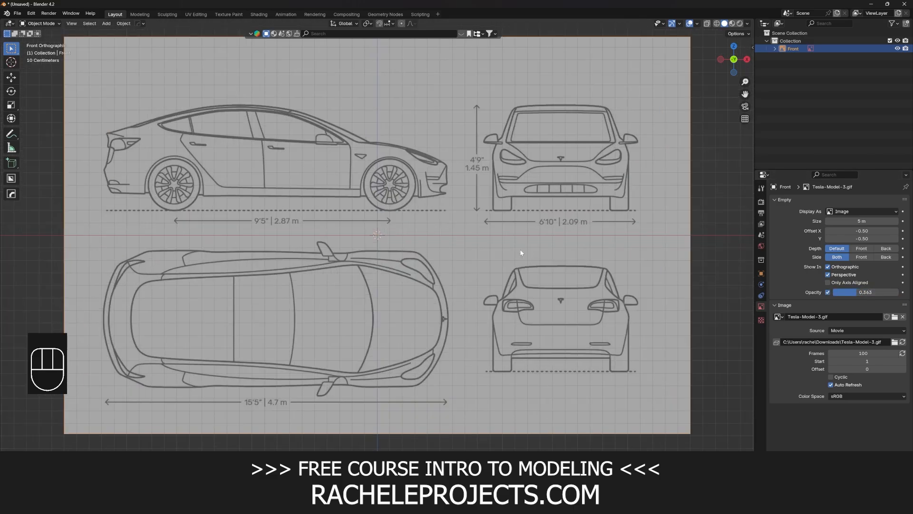
scroll(351, 200, down, 3)
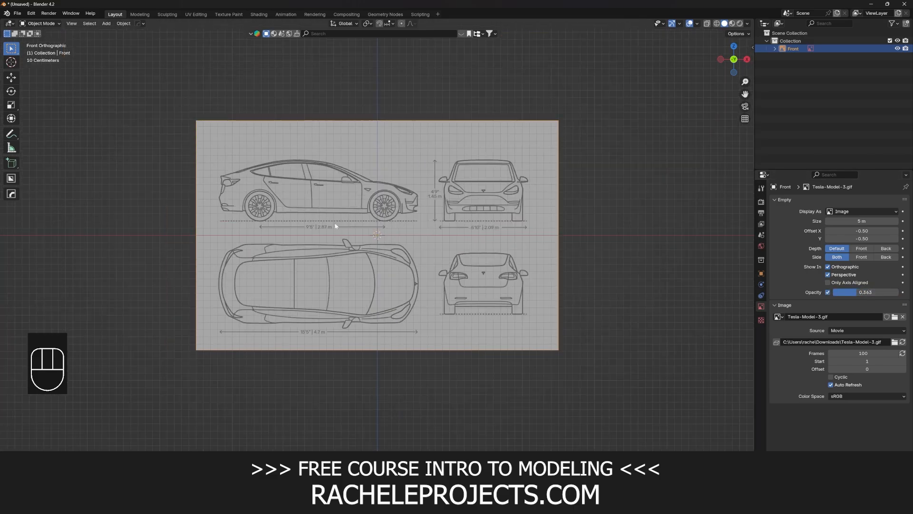
key(g)
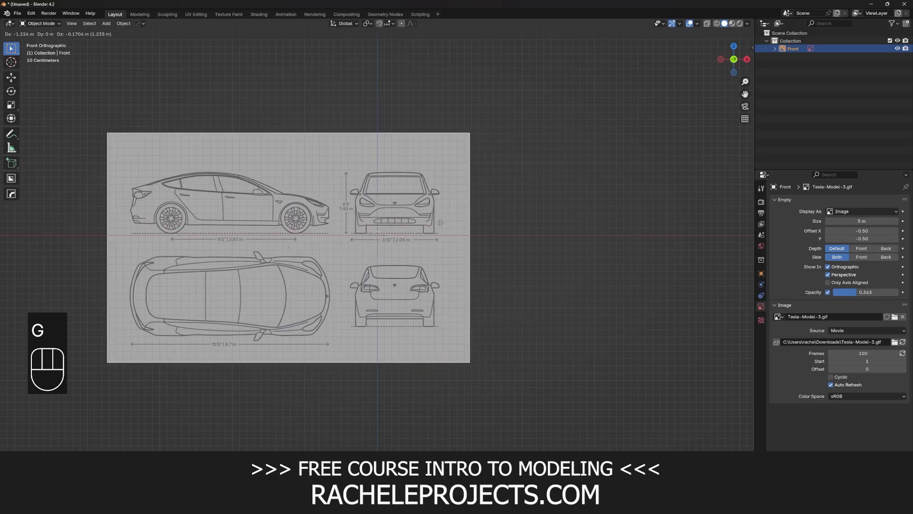
key(shift)
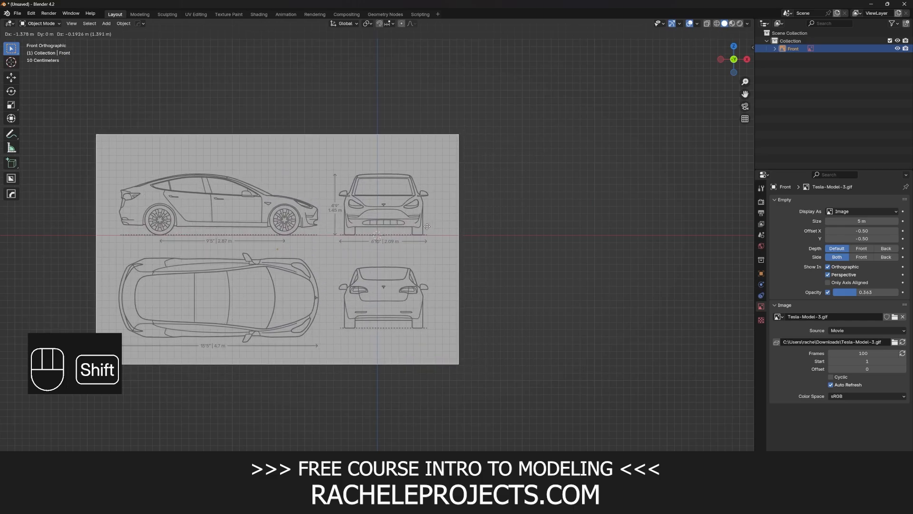
click(380, 233)
Step: Fine-tune the Front image about -0.011 m along X so the front-view logo is centred on the vertical axis
scroll(383, 224, up, 4)
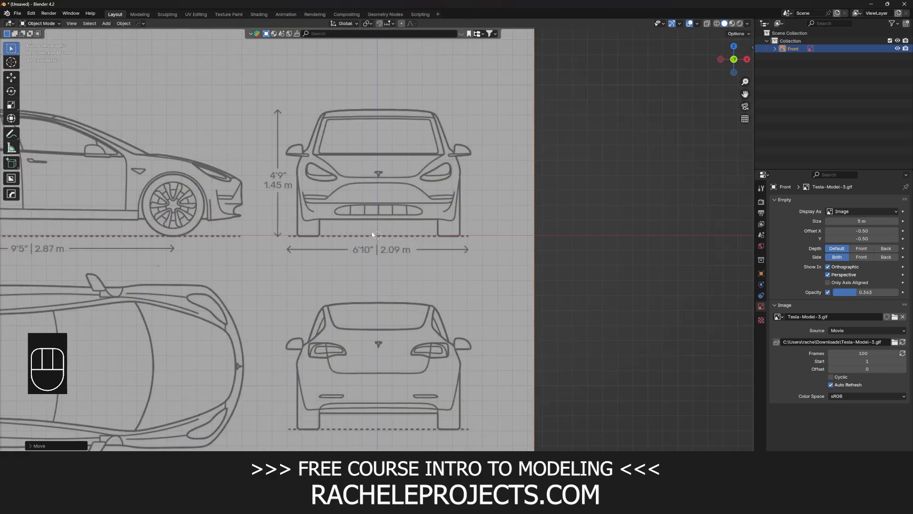
shift+middle_drag(388, 218, 392, 239)
scroll(401, 245, up, 3)
key(g)
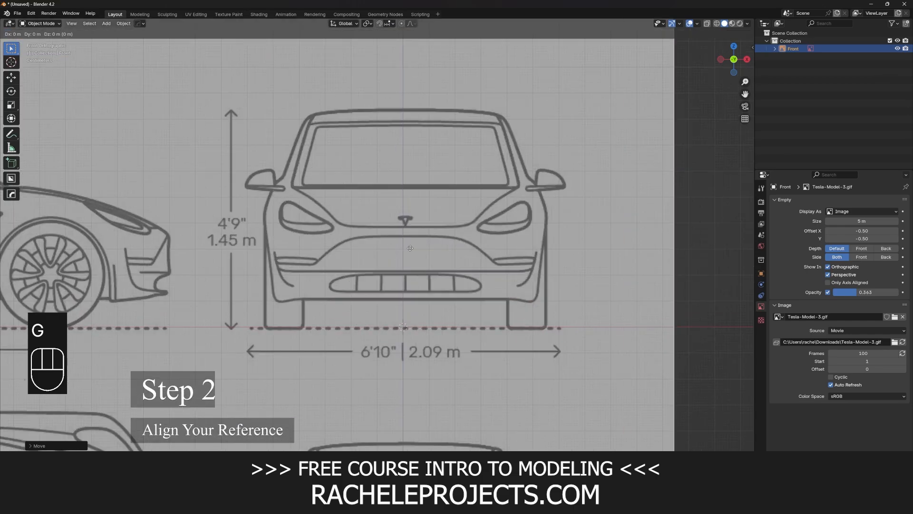
key(x)
key(shift)
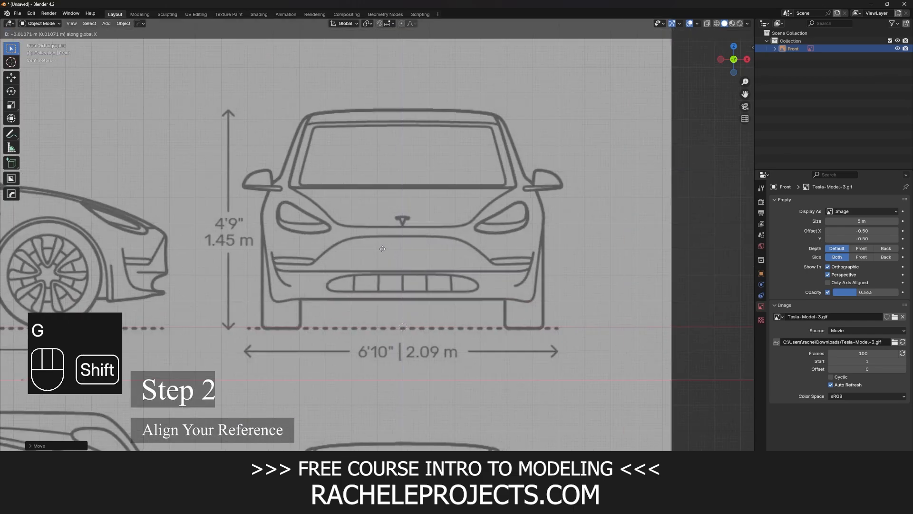
click(386, 253)
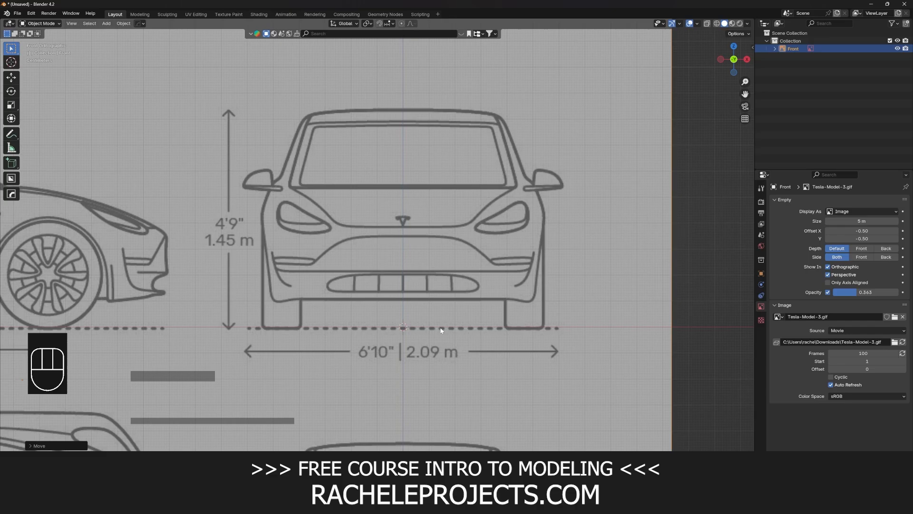
Step: Raise the Front image about 0.006 m along Z so the front view's dashed ground line lies on the X axis
key(g)
key(z)
key(shift)
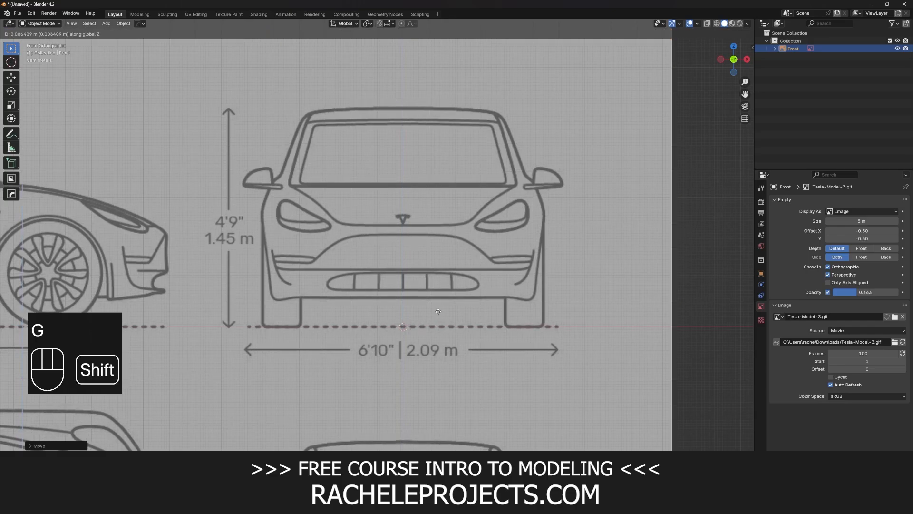
click(439, 312)
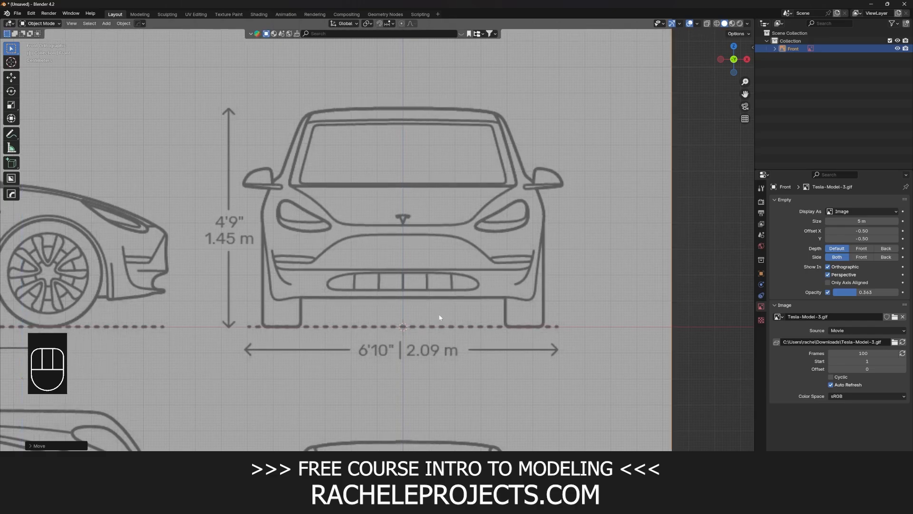
scroll(440, 312, up, 4)
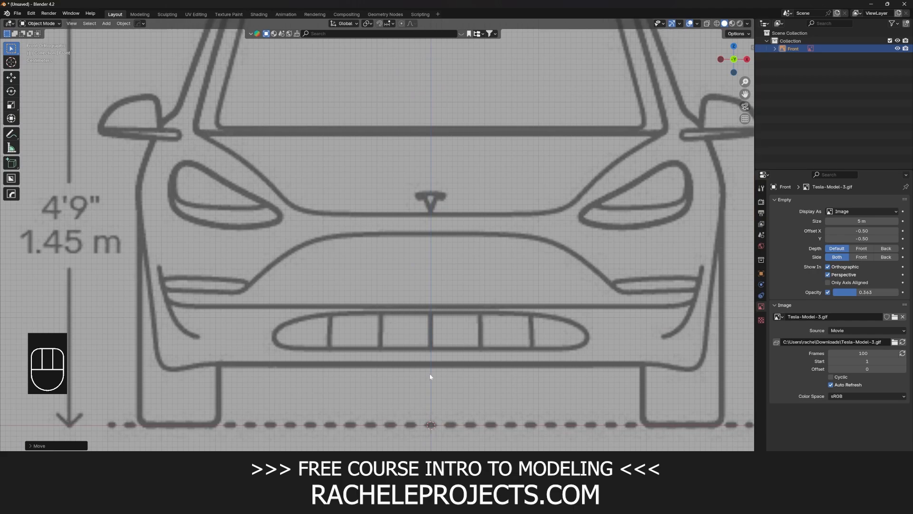
scroll(434, 297, down, 5)
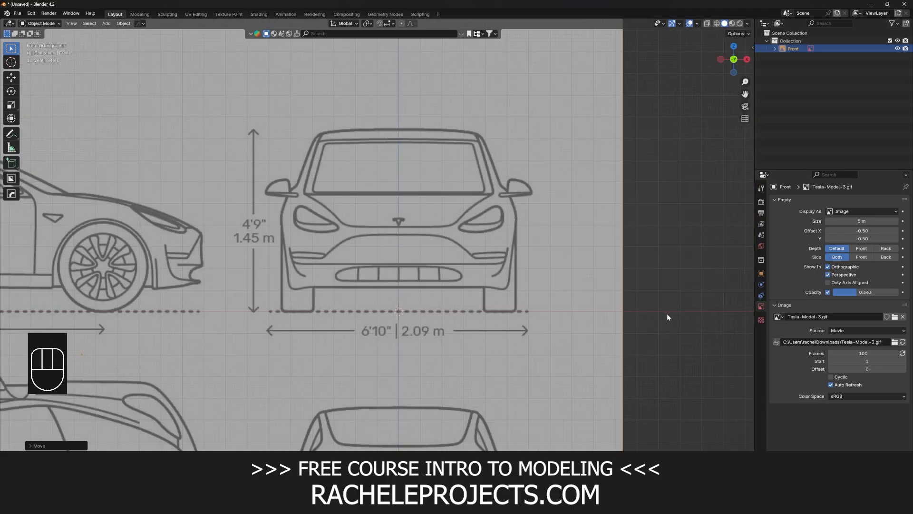
Step: Add a cube mesh and move it clear of the blueprint, past the image's right edge, leaving the cube selected
scroll(684, 312, down, 4)
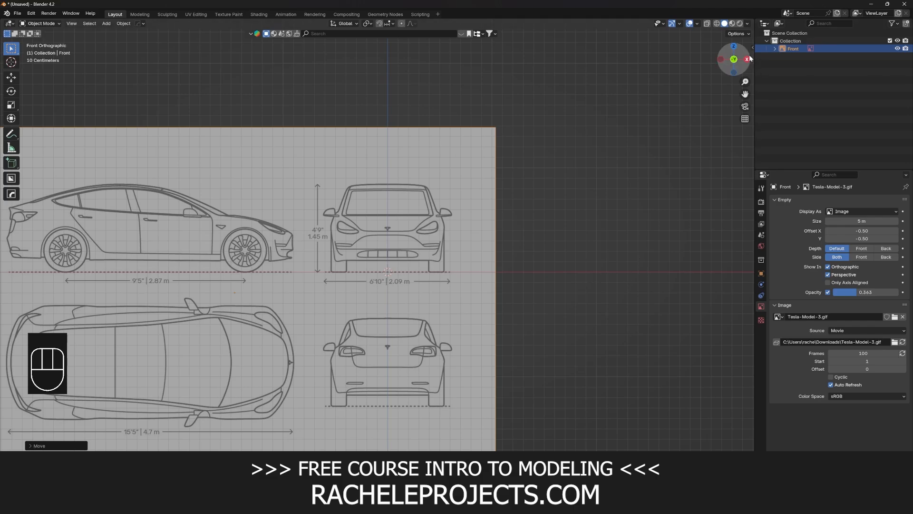
scroll(679, 101, down, 2)
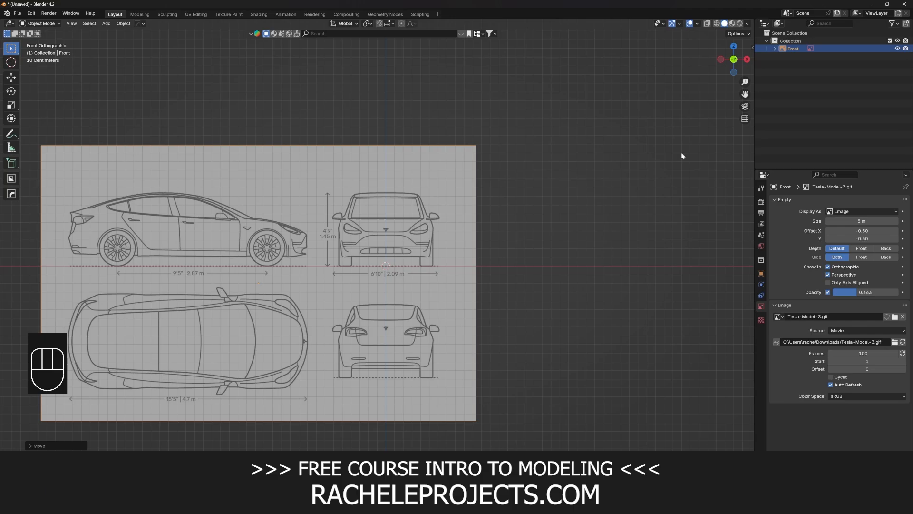
click(487, 227)
key(shift+a)
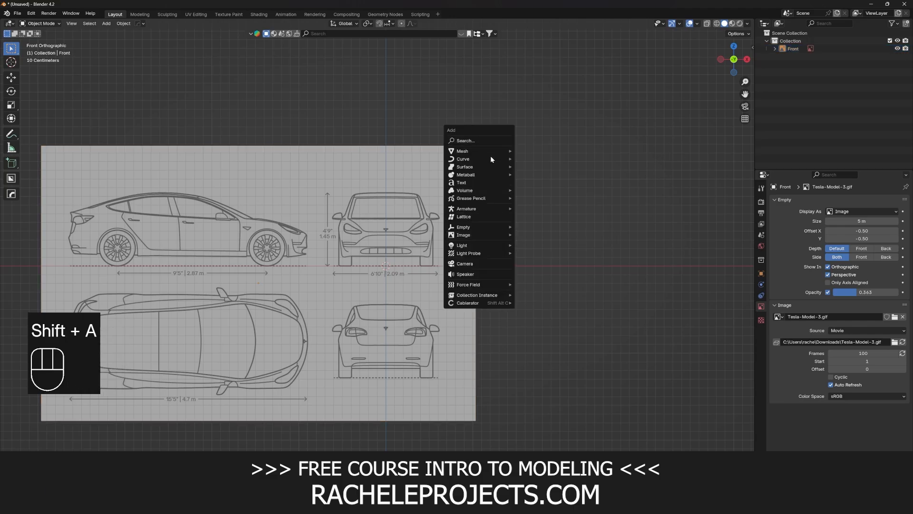
mouse_move(491, 149)
click(543, 160)
key(g)
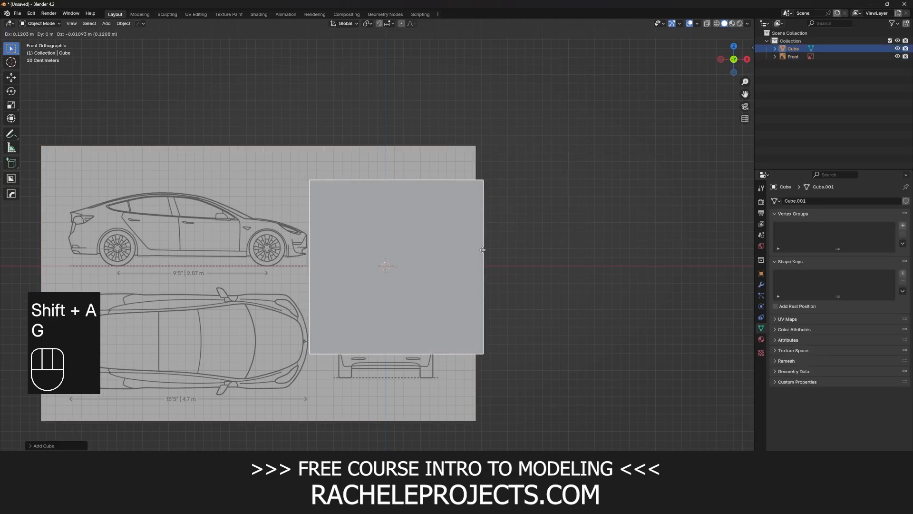
click(675, 175)
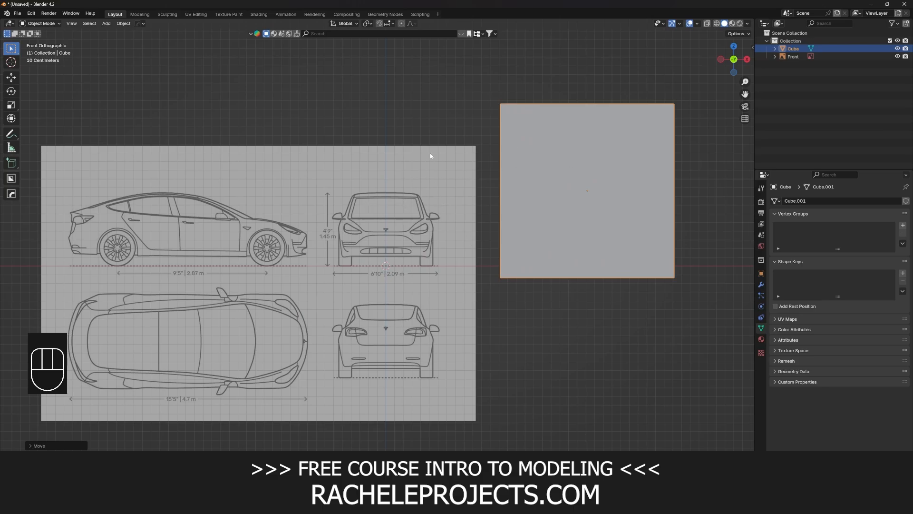
click(444, 103)
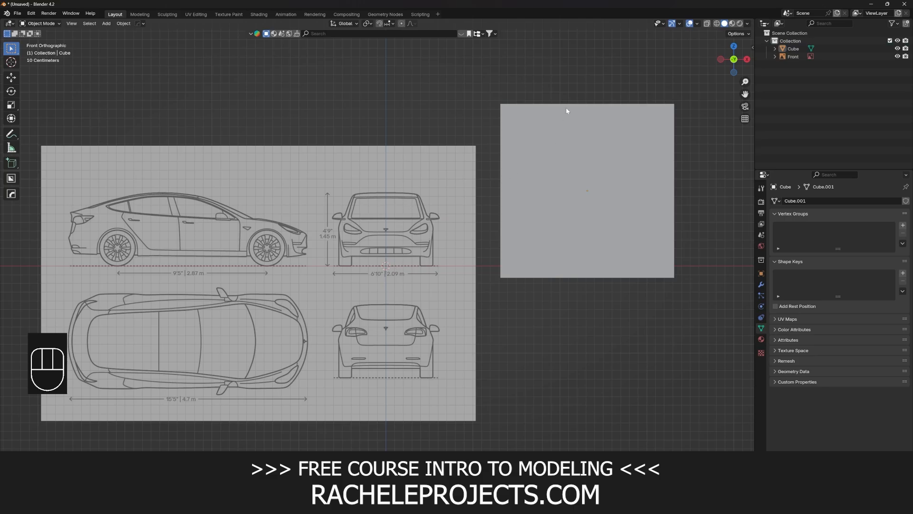
click(612, 149)
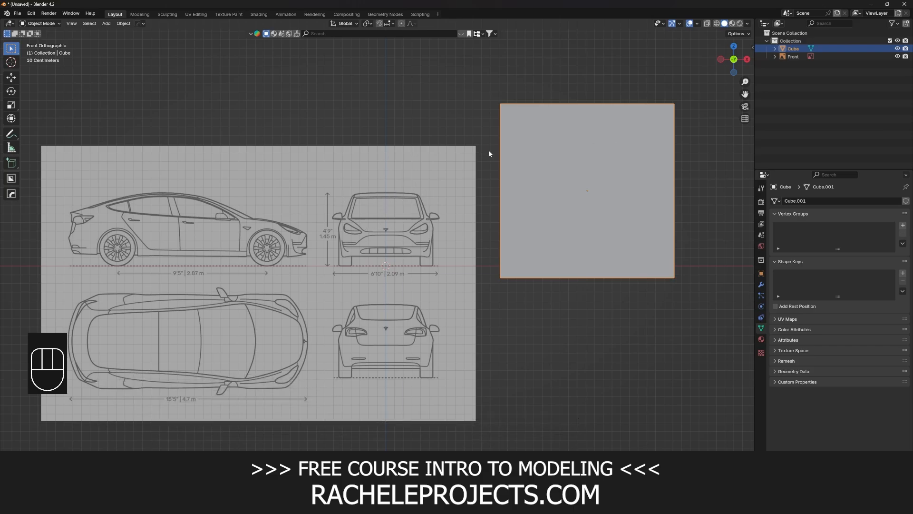
Step: Undo the cube's moves back to the origin and turn on X-ray display so the blueprint shows through it
key(ctrl+z)
key(ctrl+z)
key(ctrl+z)
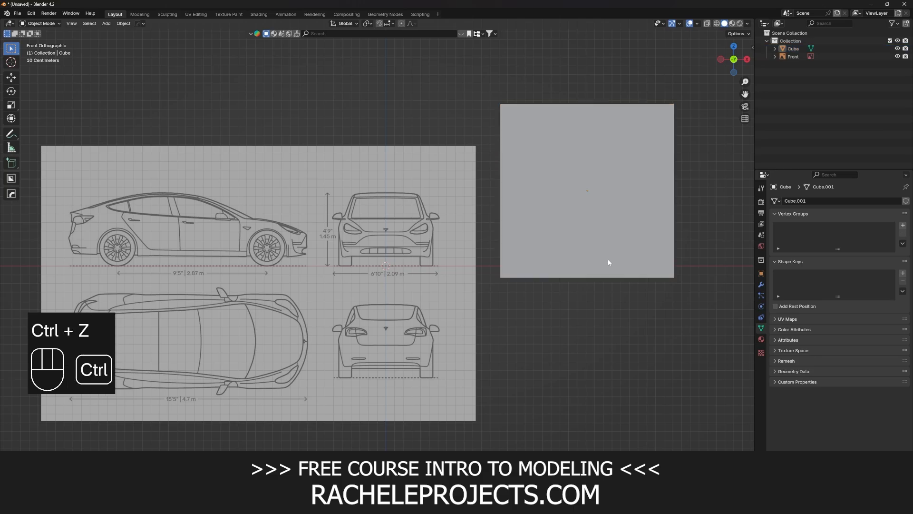
scroll(408, 255, up, 2)
scroll(407, 255, down, 3)
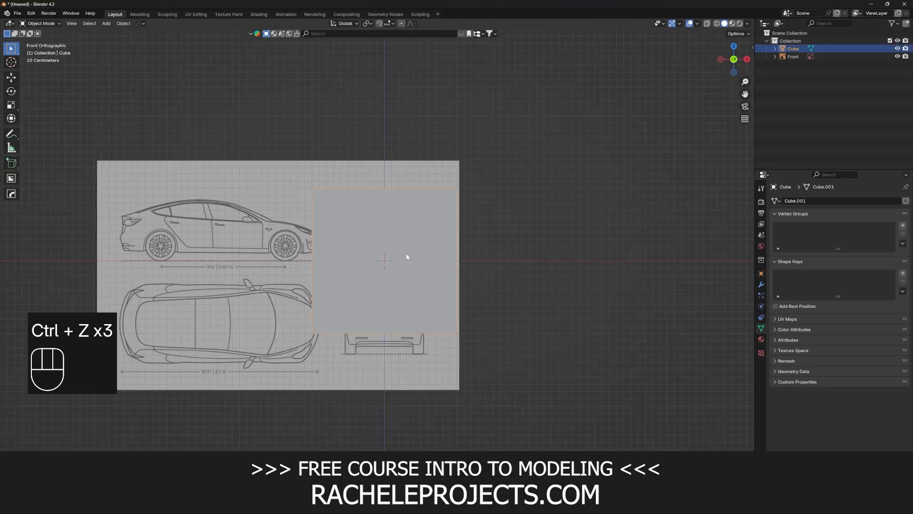
key(alt+z)
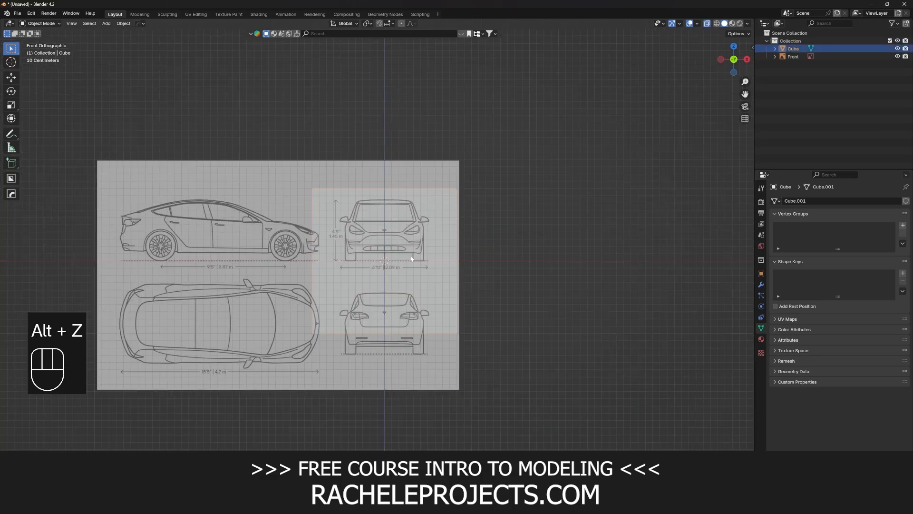
Step: Raise the cube about 1.0015 m along Z so its base rests on the X axis at the front view's ground line
key(g)
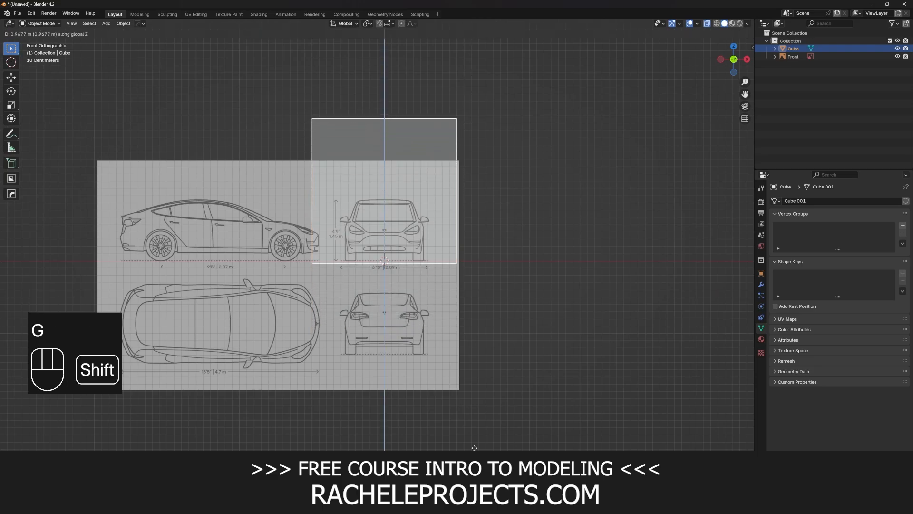
click(485, 437)
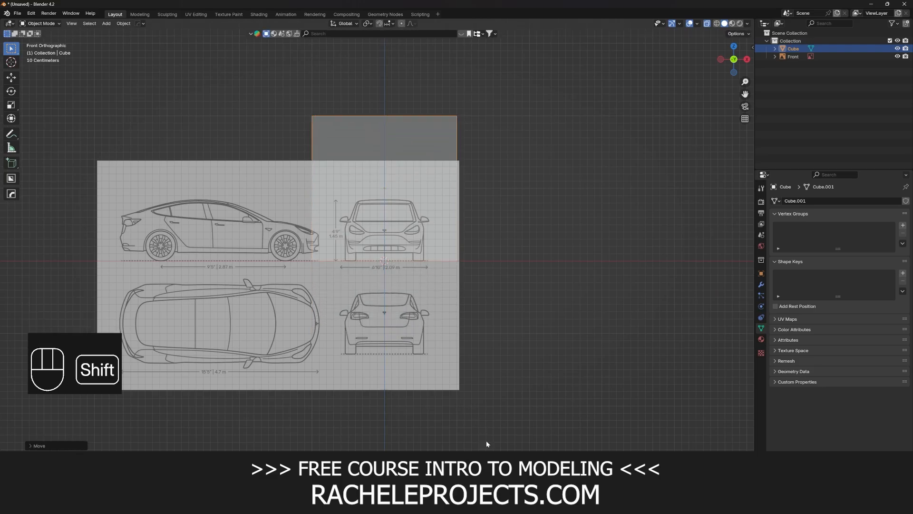
scroll(469, 302, up, 5)
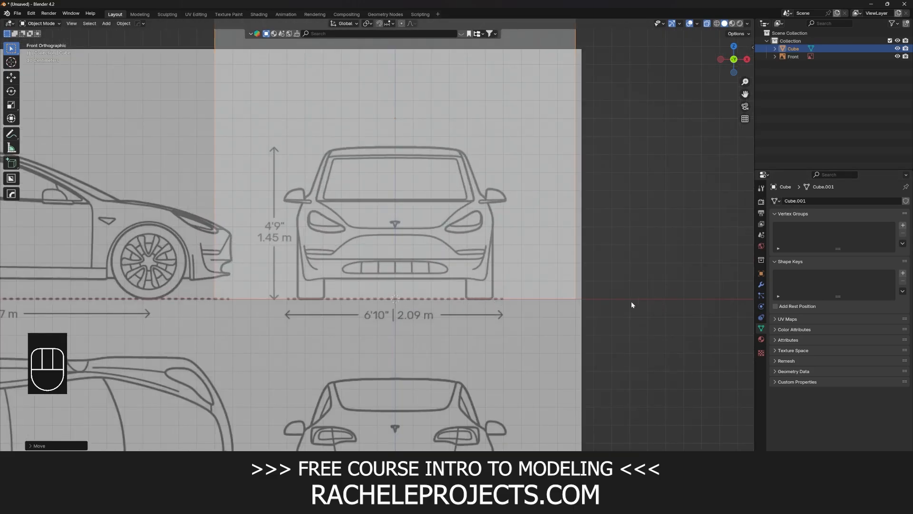
scroll(544, 337, up, 2)
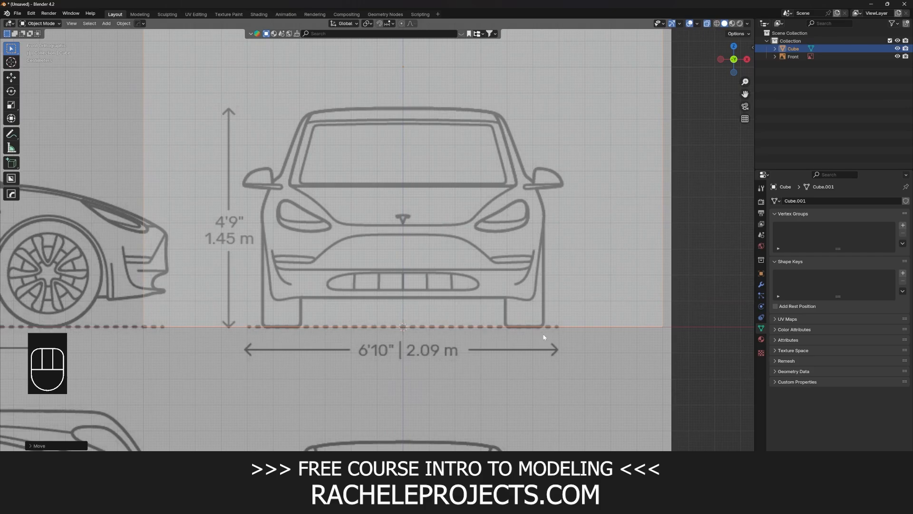
scroll(604, 306, down, 5)
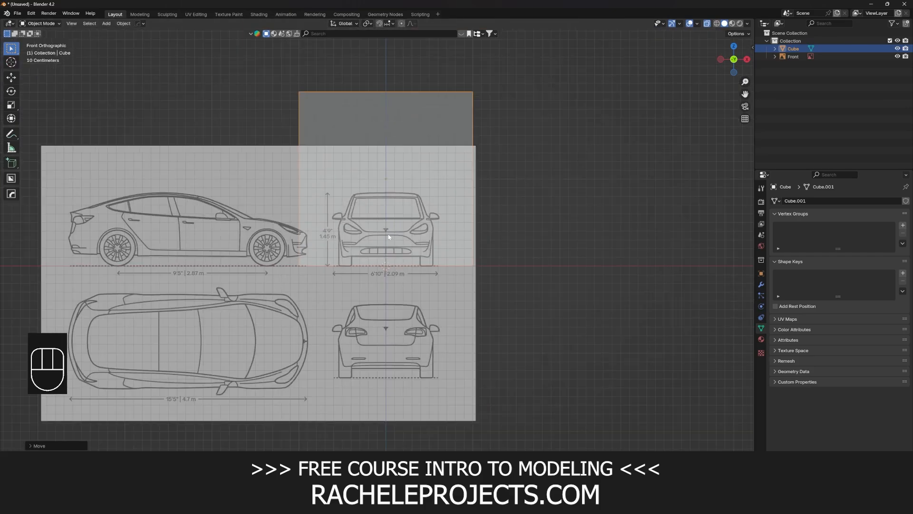
scroll(325, 240, up, 4)
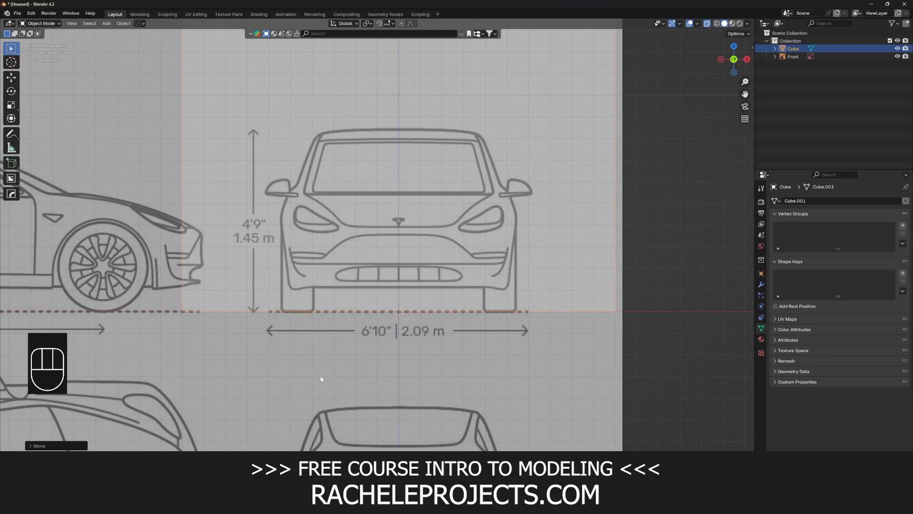
scroll(491, 341, down, 2)
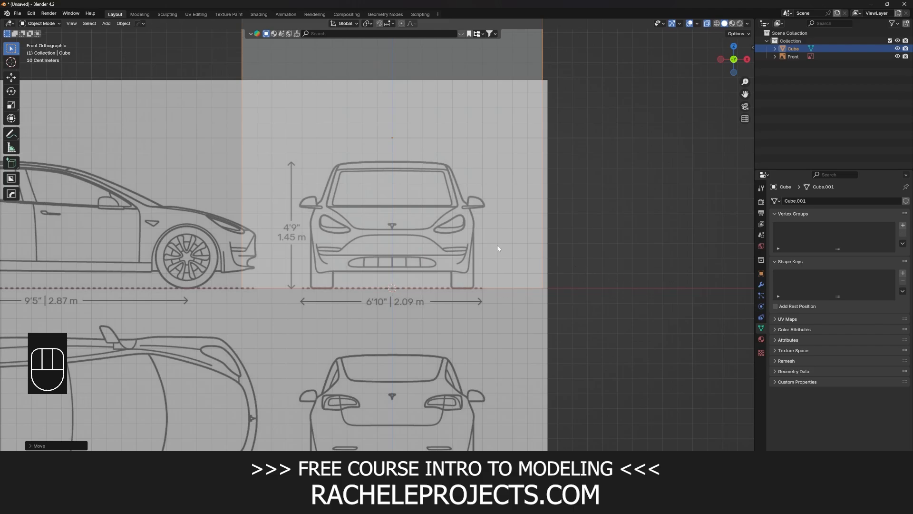
Step: Show the cube's transform and dimension values, and expand the Units settings in the scene properties
scroll(498, 248, down, 3)
key(n)
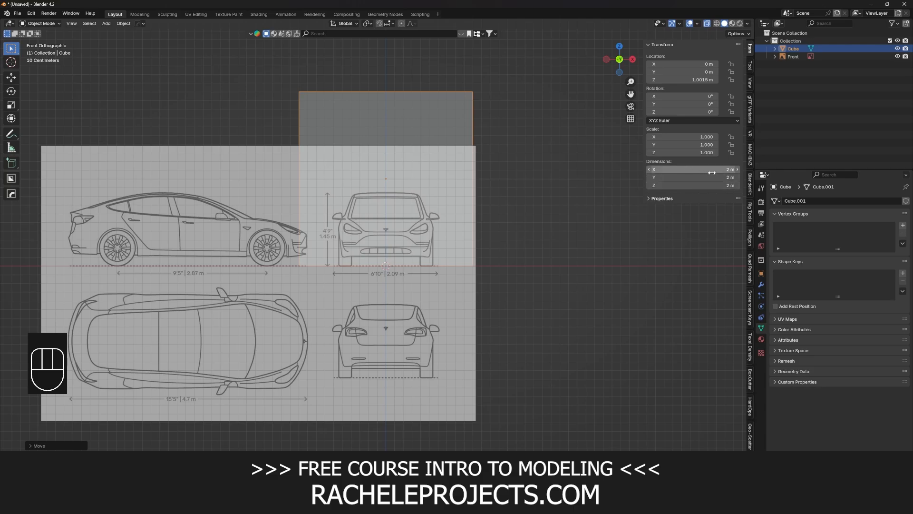
click(762, 235)
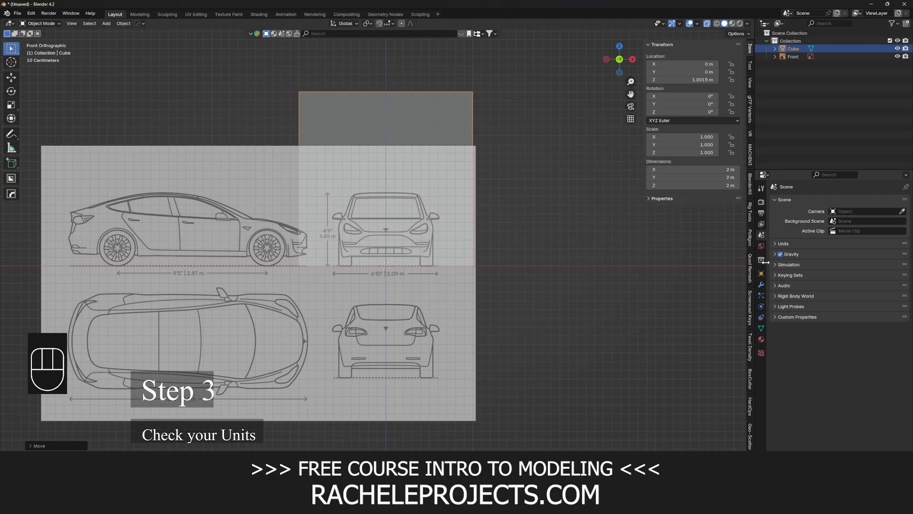
click(773, 243)
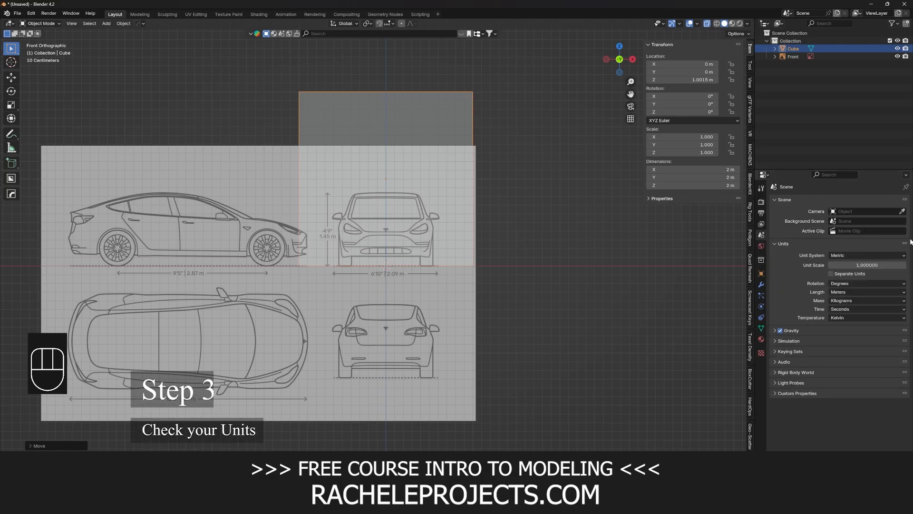
scroll(514, 216, up, 4)
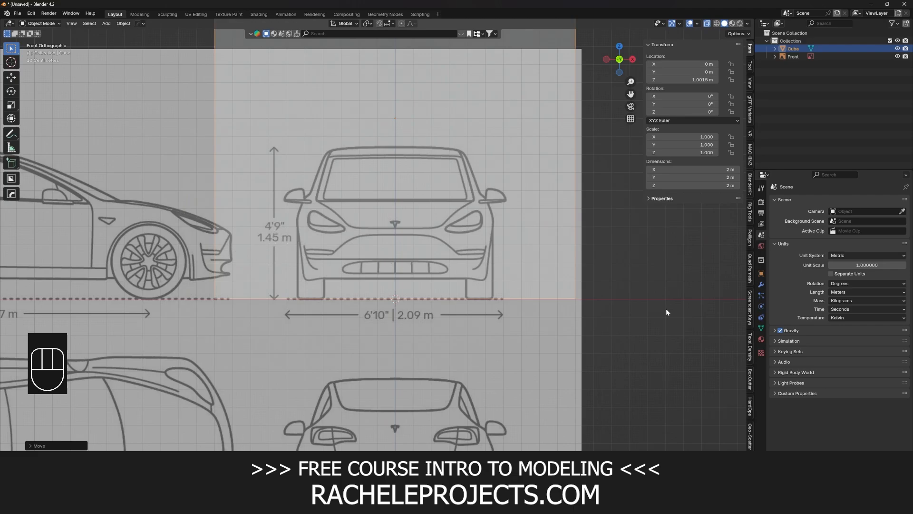
Step: Check the choices offered for the scene's unit system and length unit without changing them
click(848, 255)
click(852, 255)
click(851, 292)
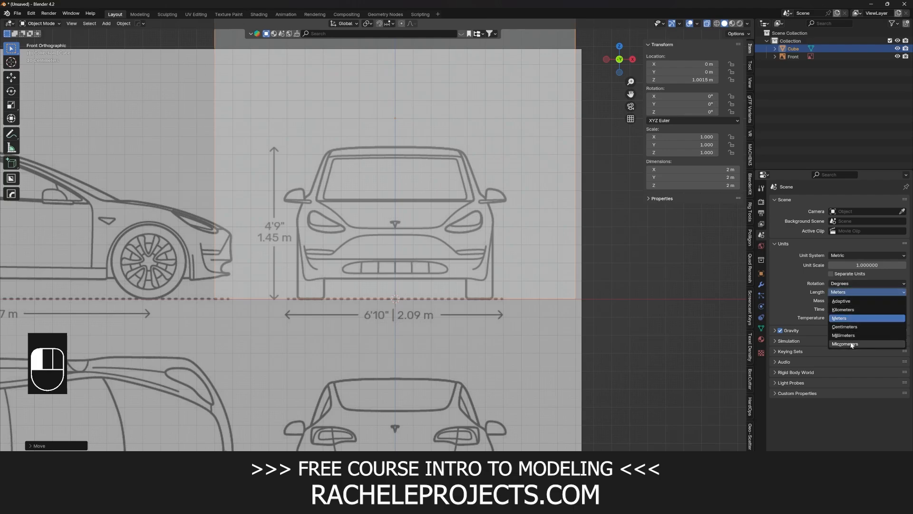
click(851, 292)
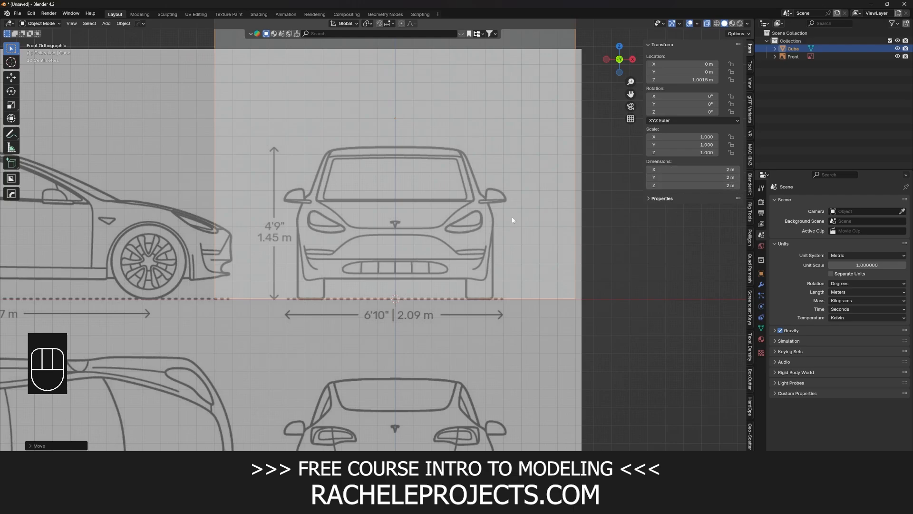
Step: Inspect the cube against the blueprint from an angled perspective and again from the front view
scroll(505, 219, down, 4)
middle_drag(499, 222, 391, 262)
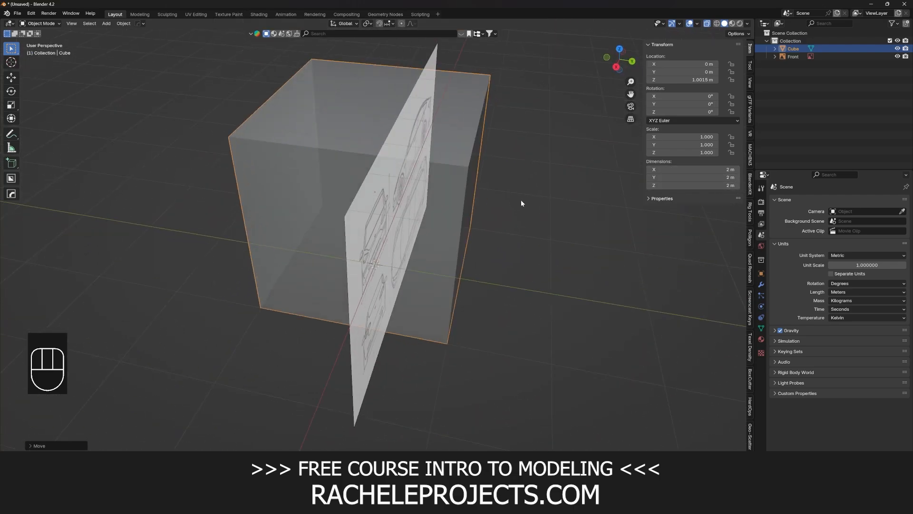
scroll(521, 203, down, 5)
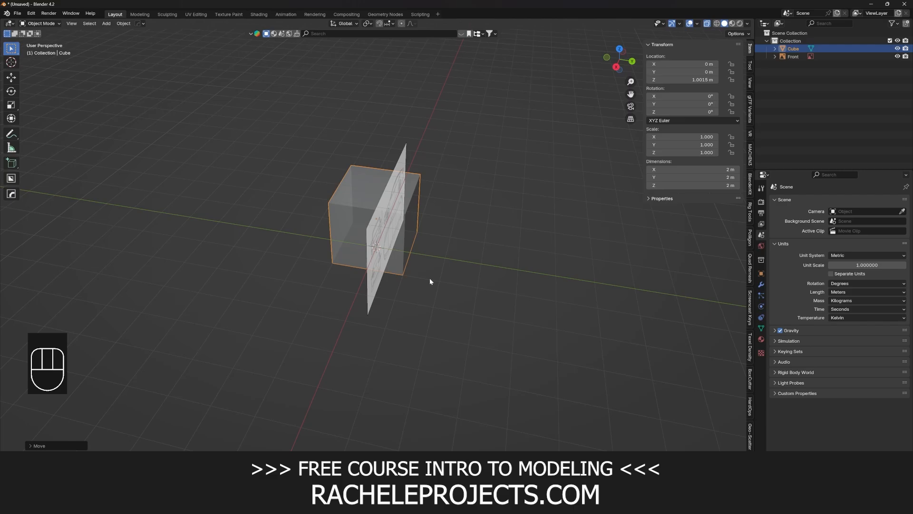
key(grave)
click(330, 216)
scroll(410, 261, up, 5)
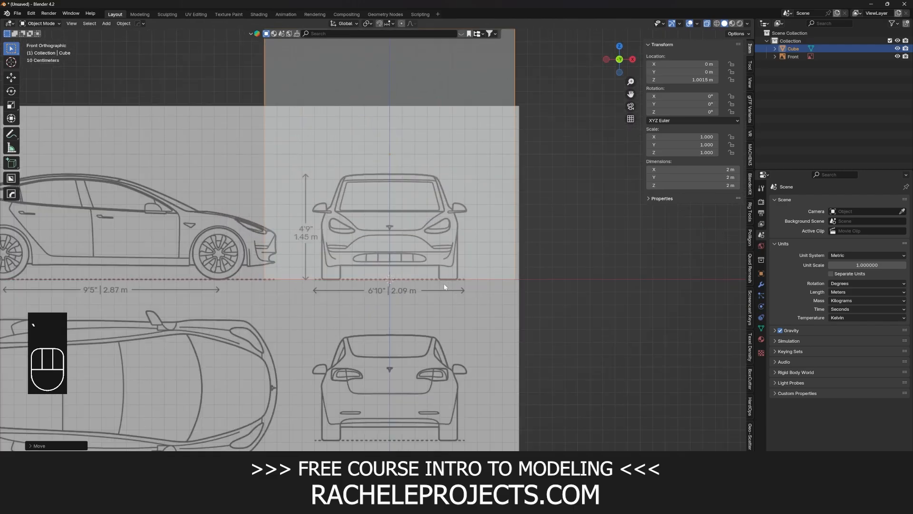
scroll(445, 287, up, 1)
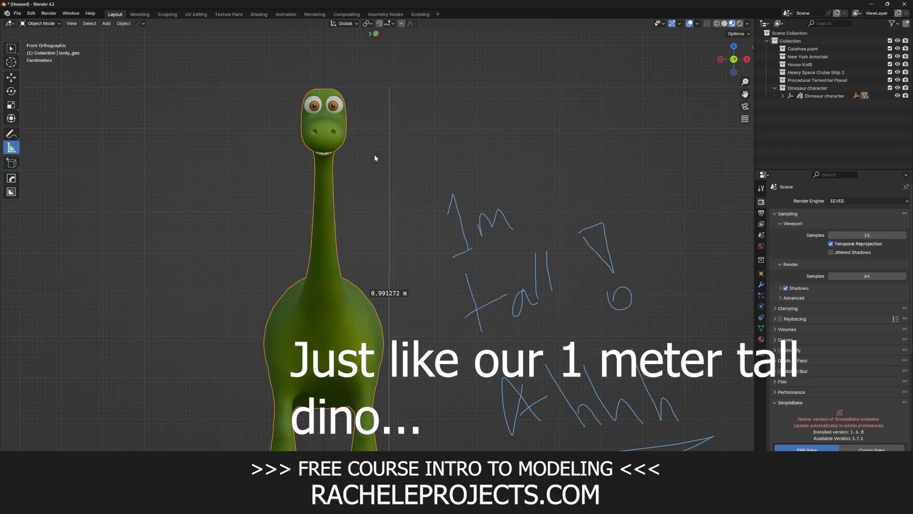
scroll(428, 249, up, 6)
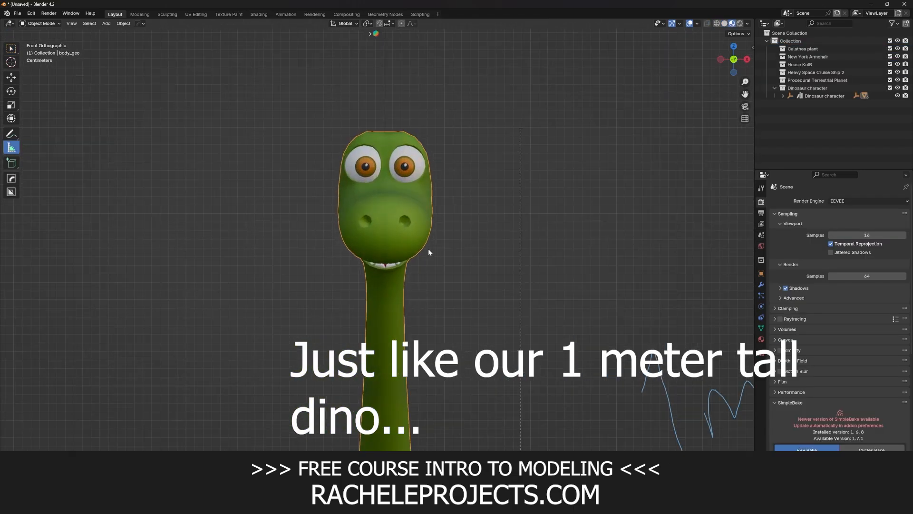
scroll(431, 293, up, 8)
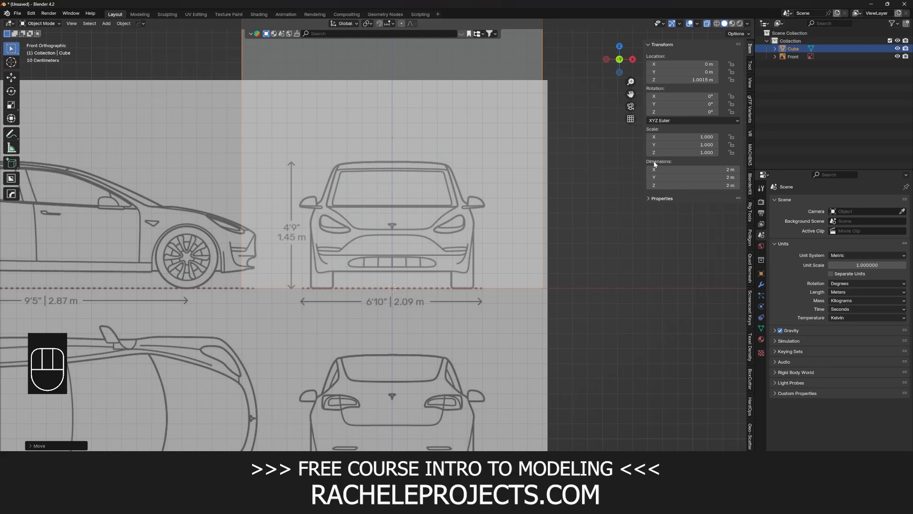
Step: Set the cube's dimensions to 1.45 m in Z and 2.09 m in X, matching the blueprint's front-view height and width
click(678, 187)
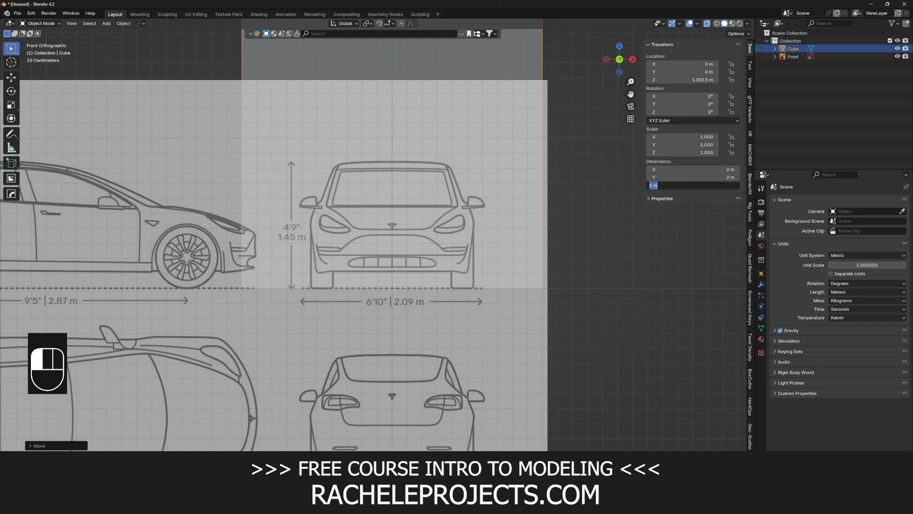
text(1.45)
key(Return)
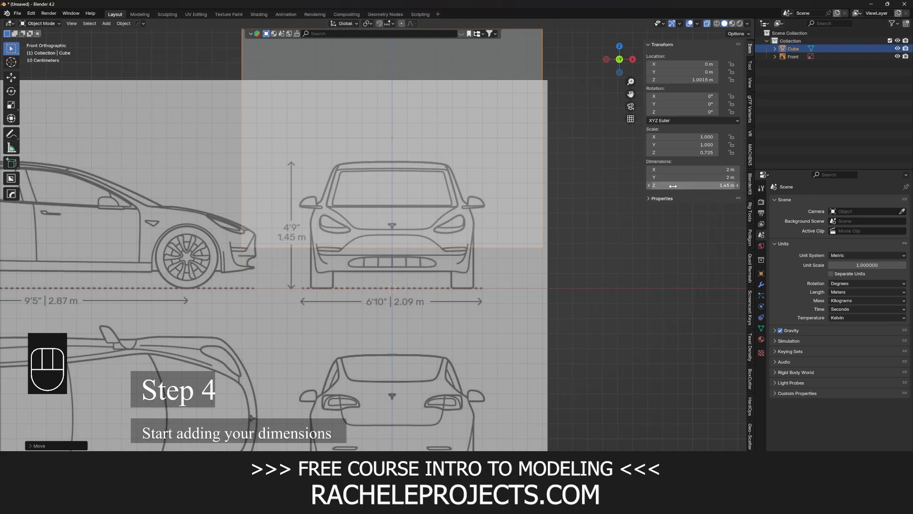
scroll(428, 91, down, 3)
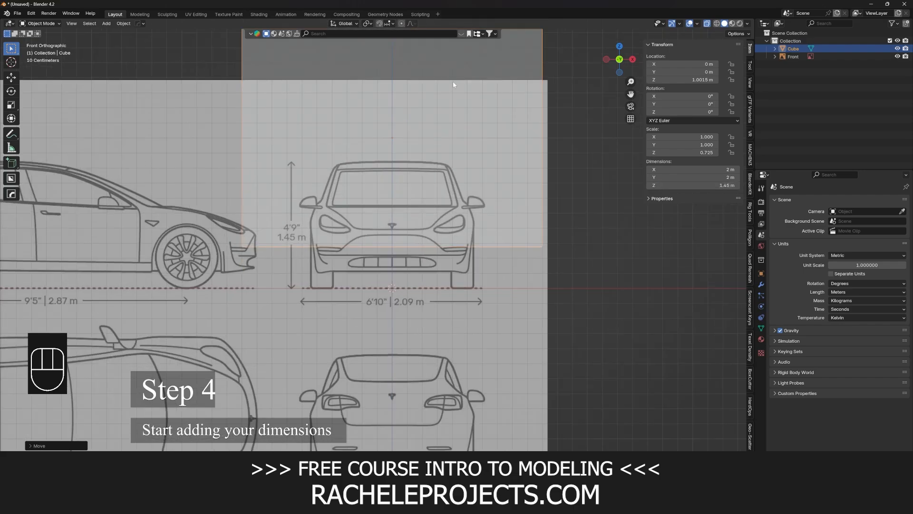
scroll(446, 169, up, 2)
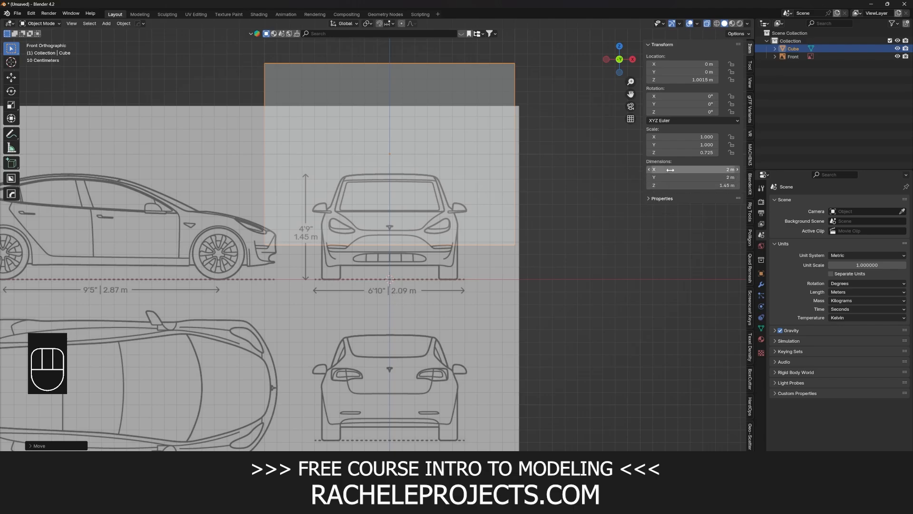
click(690, 169)
text(2.09)
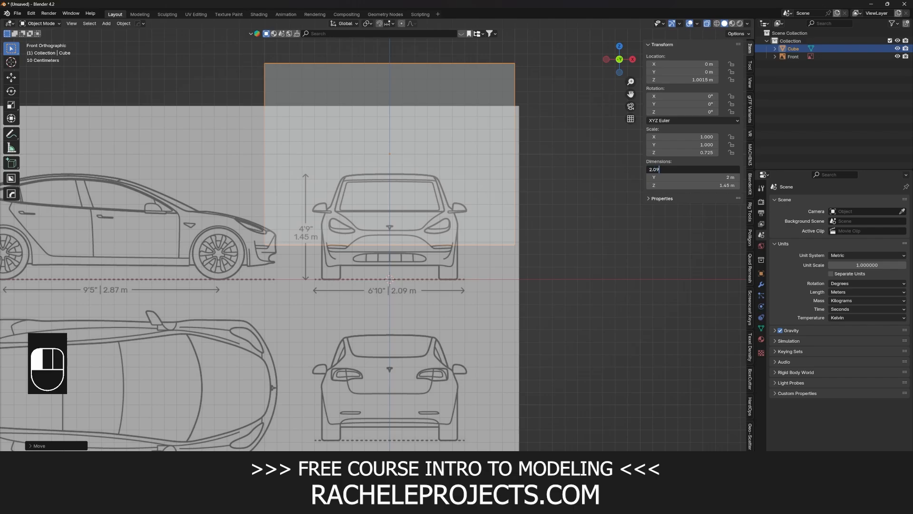
key(Return)
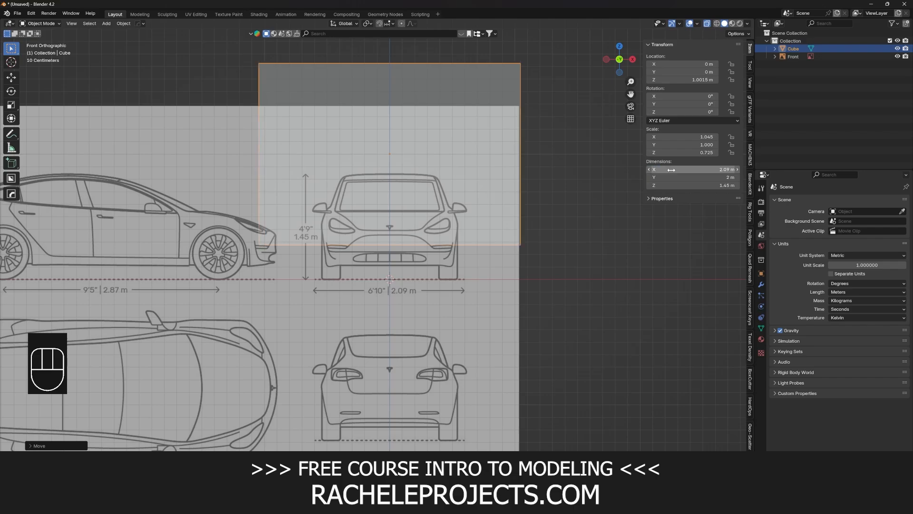
key(g)
key(z)
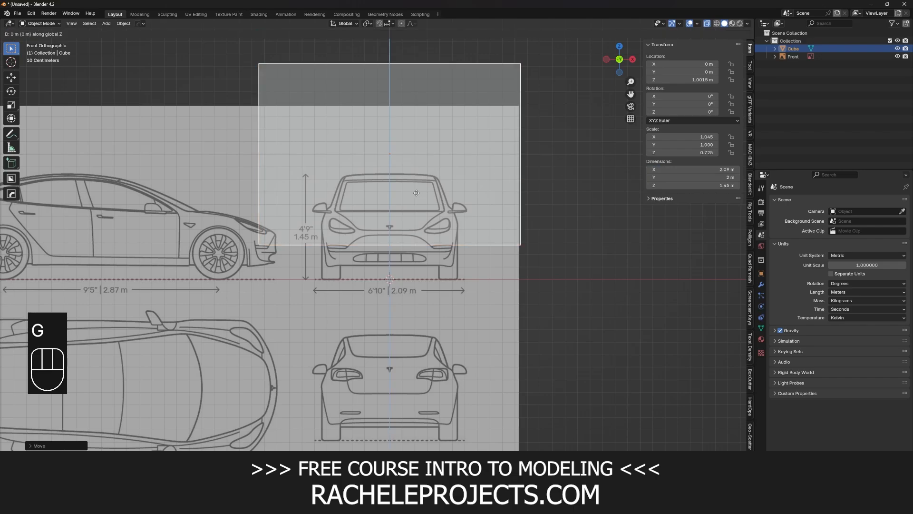
key(shift)
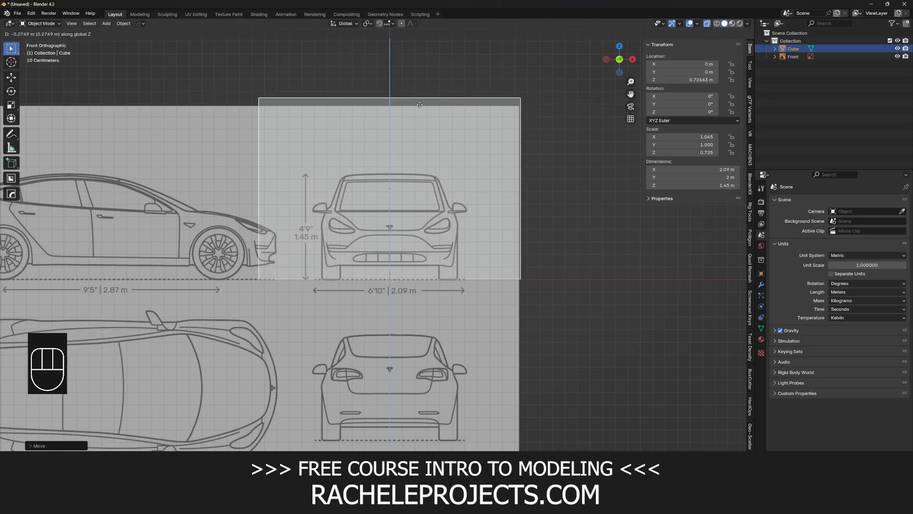
key(Escape)
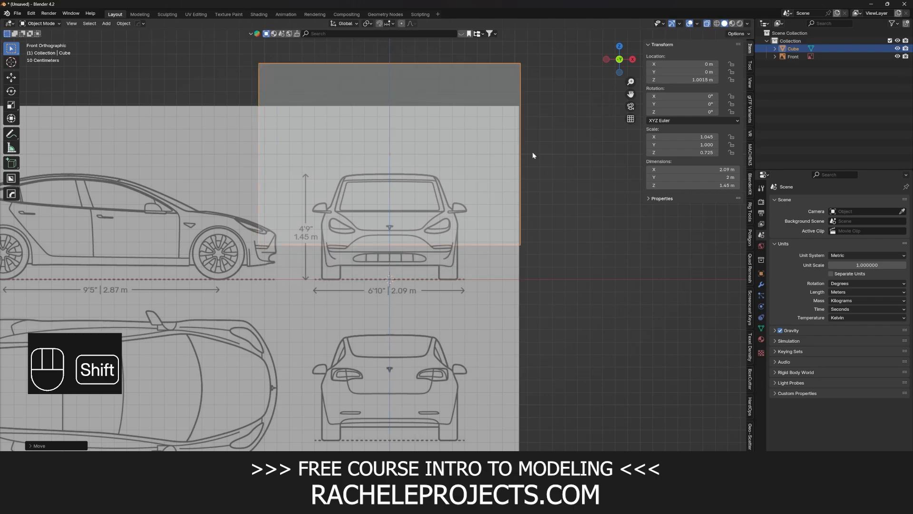
Step: Snap the cube to the 3D cursor at the origin and raise it about 0.724 m along Z so its base meets the X axis
key(shift+s)
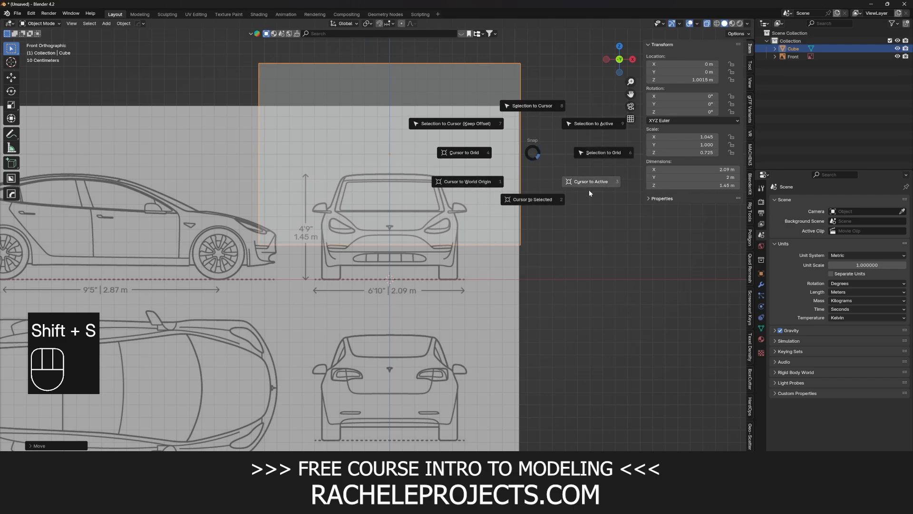
click(545, 111)
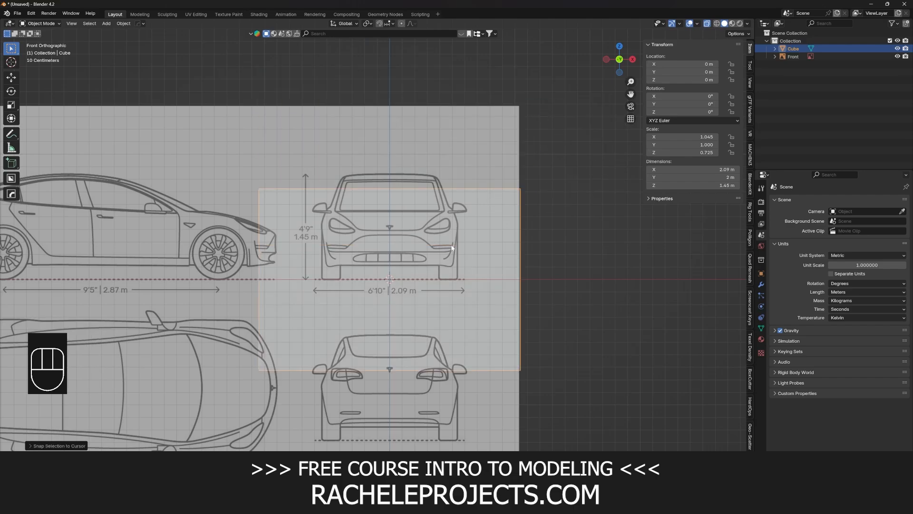
key(g)
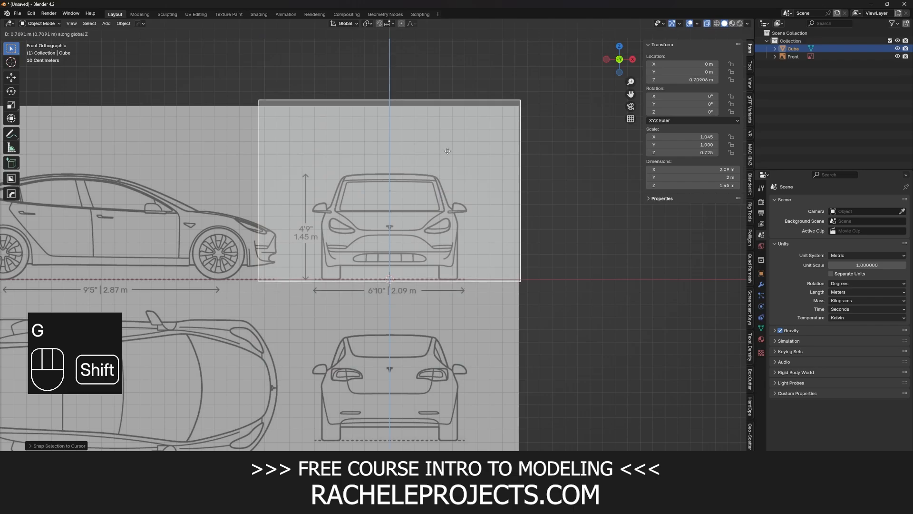
click(450, 141)
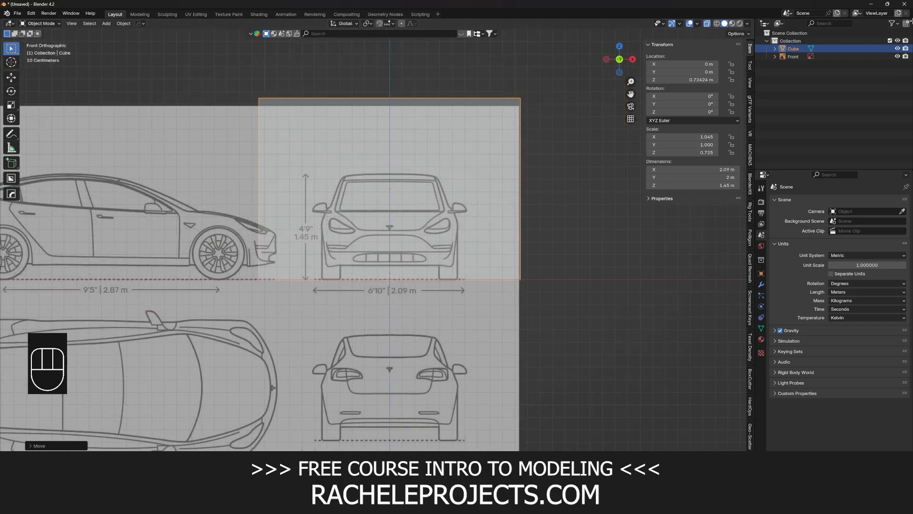
Step: Select the Front blueprint image as the object to scale against the cube
click(844, 54)
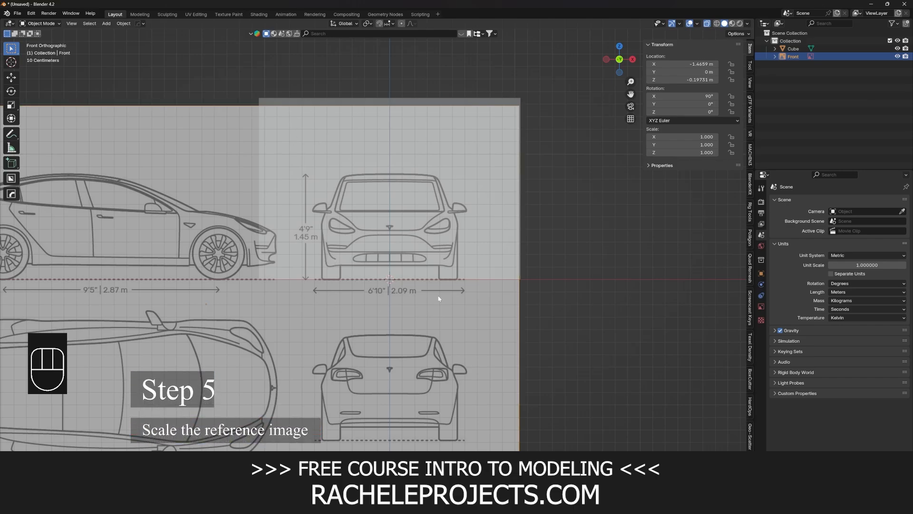
click(446, 100)
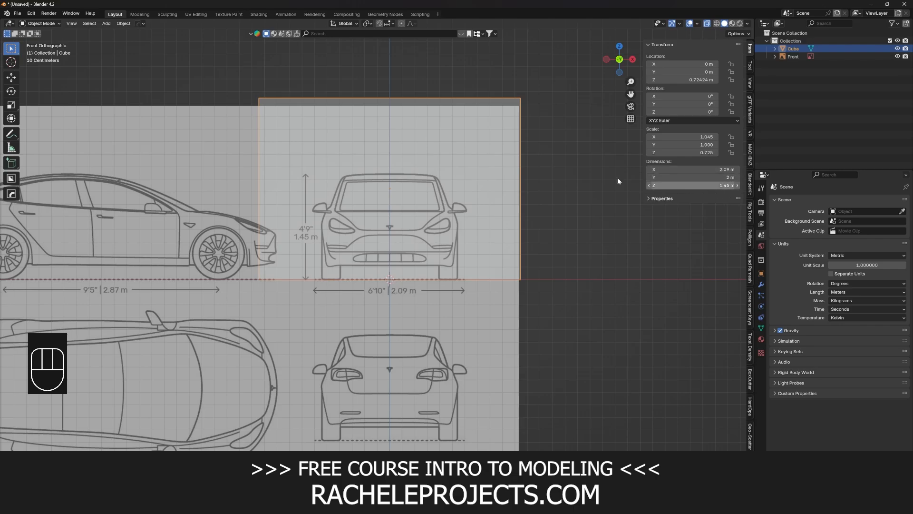
click(442, 313)
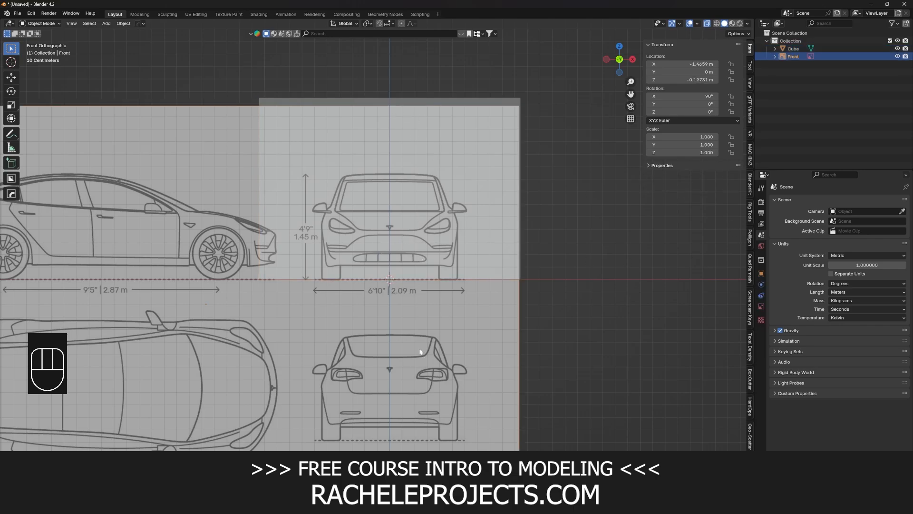
click(257, 299)
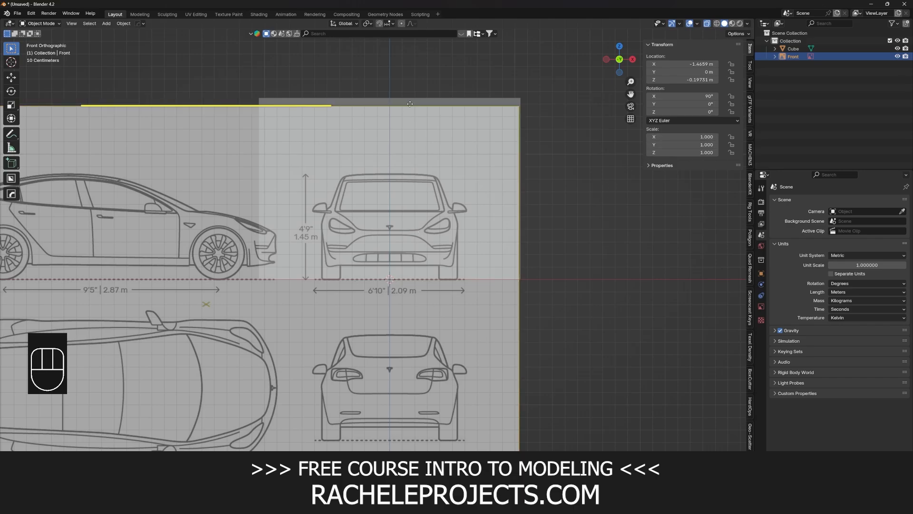
key(s)
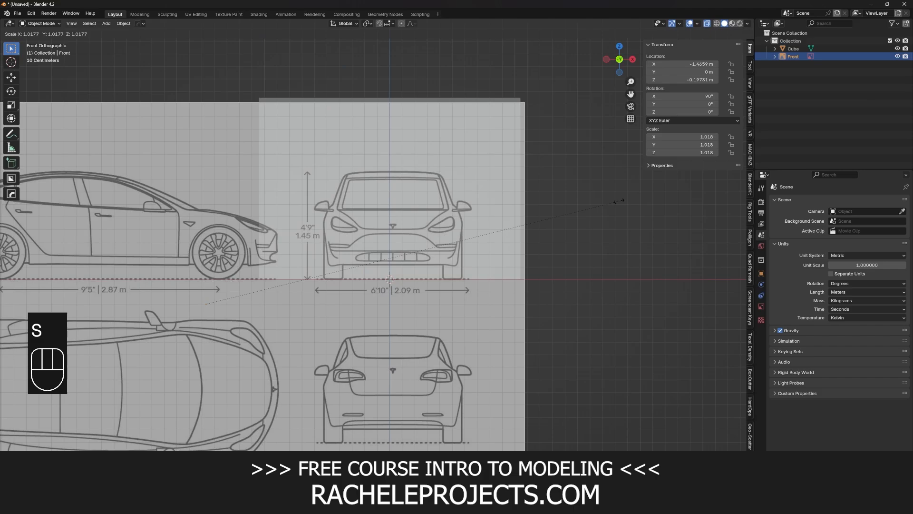
right_click(598, 202)
key(s)
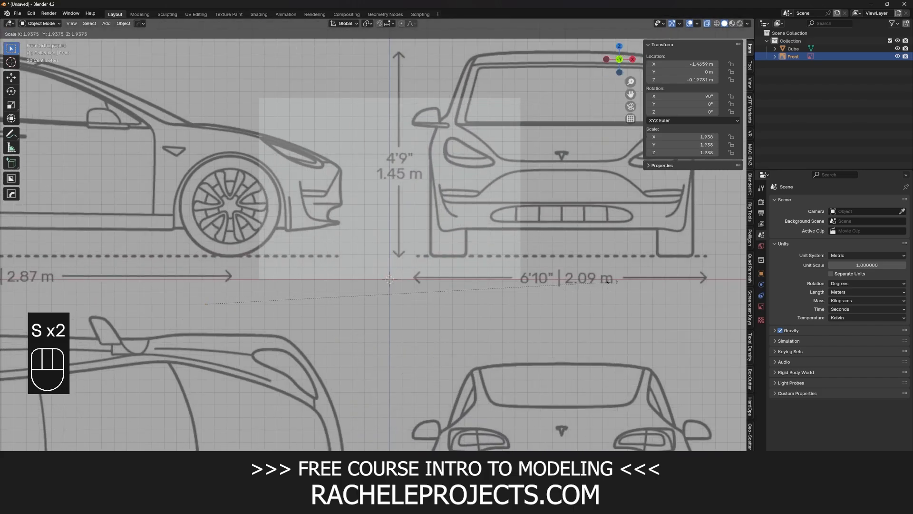
right_click(481, 279)
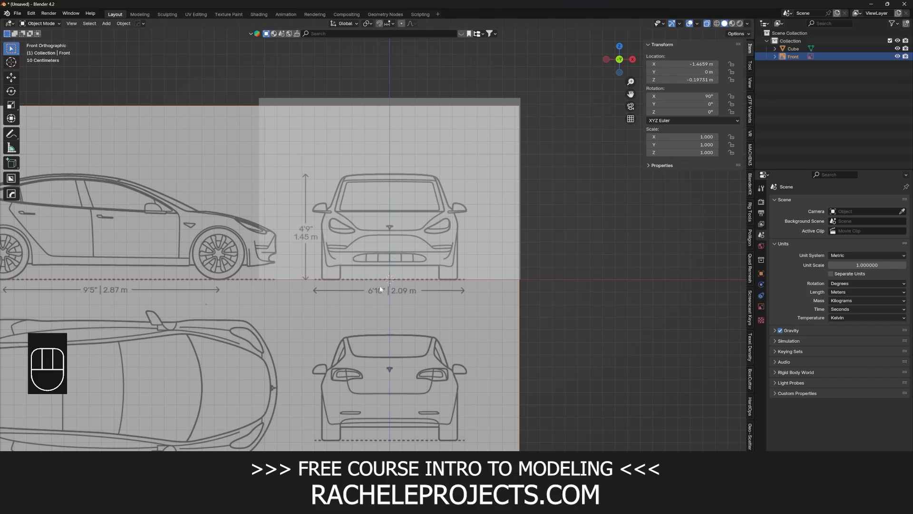
Step: Set the transform pivot to 3D Cursor and scale the Front blueprint uniformly to about 1.692, fitting its front view to the cube
click(370, 22)
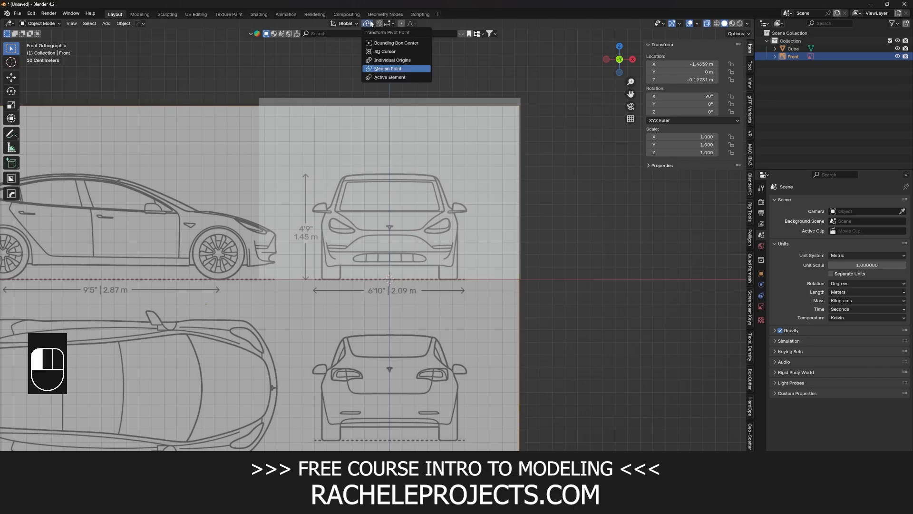
drag(375, 36, 384, 51)
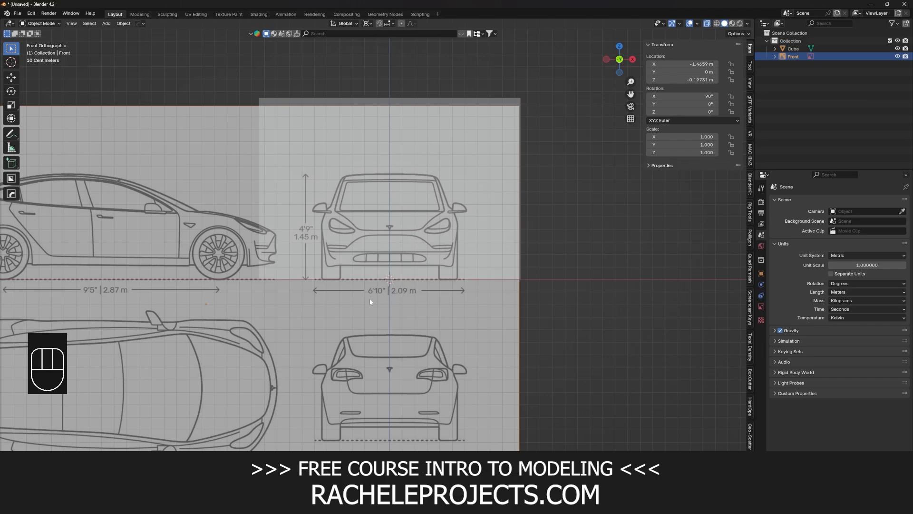
scroll(394, 327, up, 3)
scroll(412, 307, down, 5)
key(s)
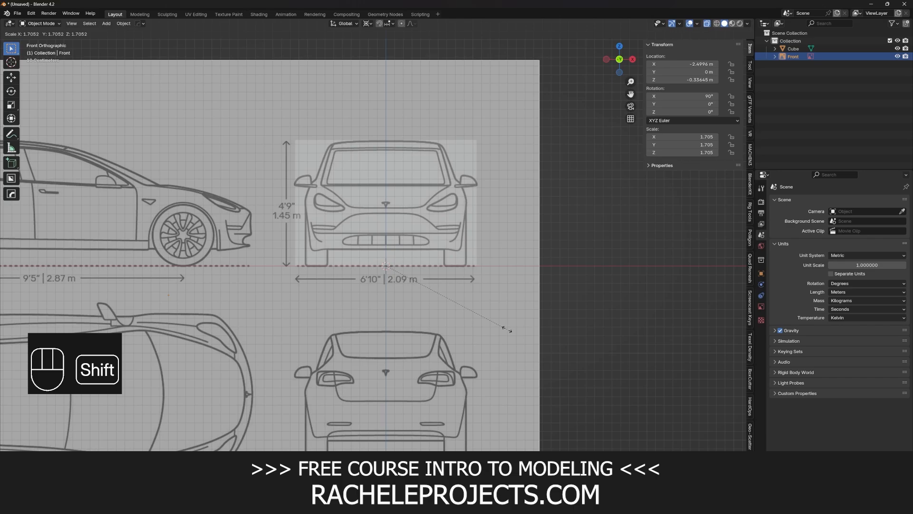
click(500, 328)
Step: Fine-tune the Front blueprint's uniform scale to about 1.700 so the car's height and mirror width match the cube
scroll(560, 135, up, 3)
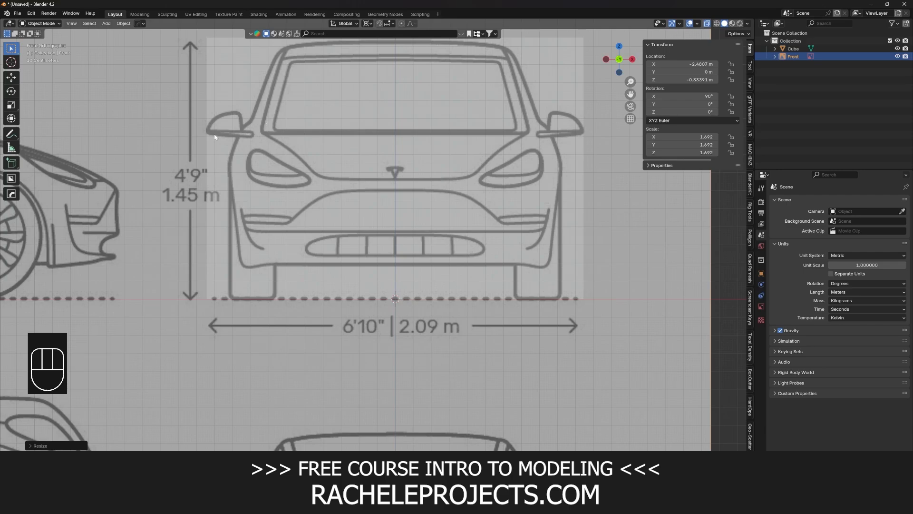
shift+middle_drag(392, 46, 387, 129)
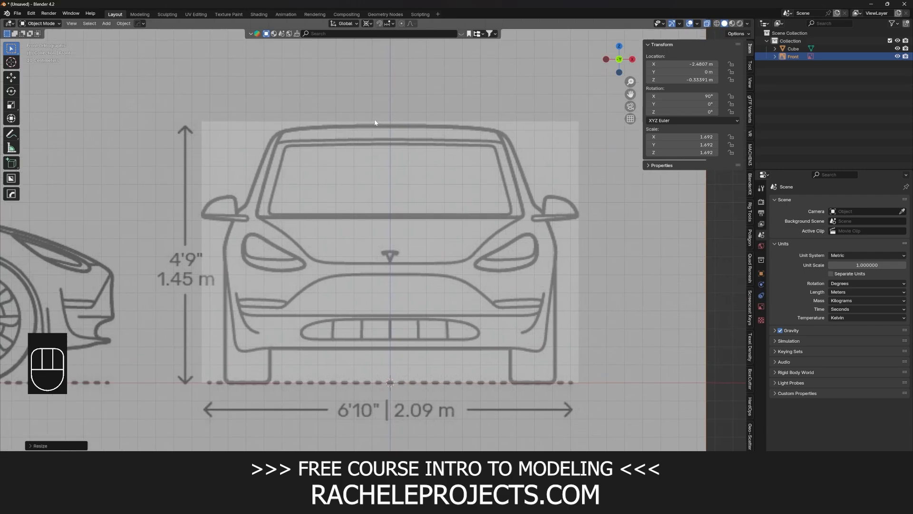
key(s)
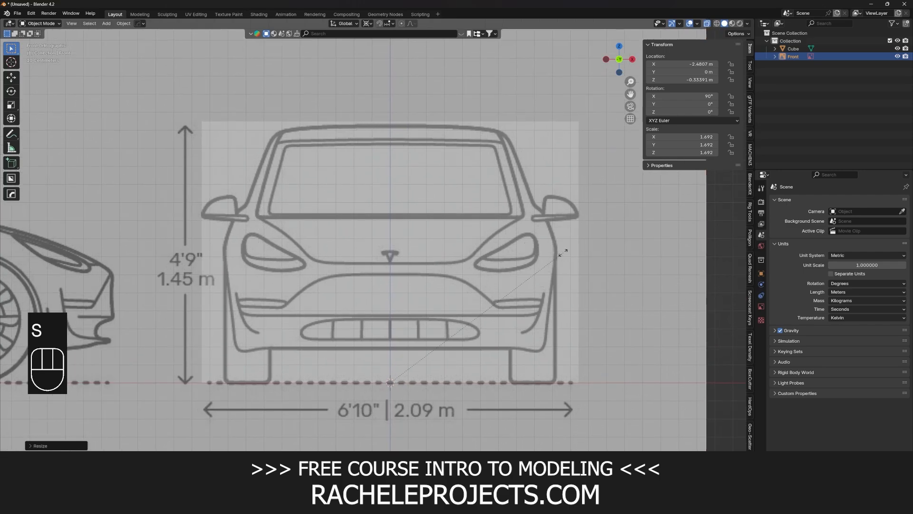
key(shift)
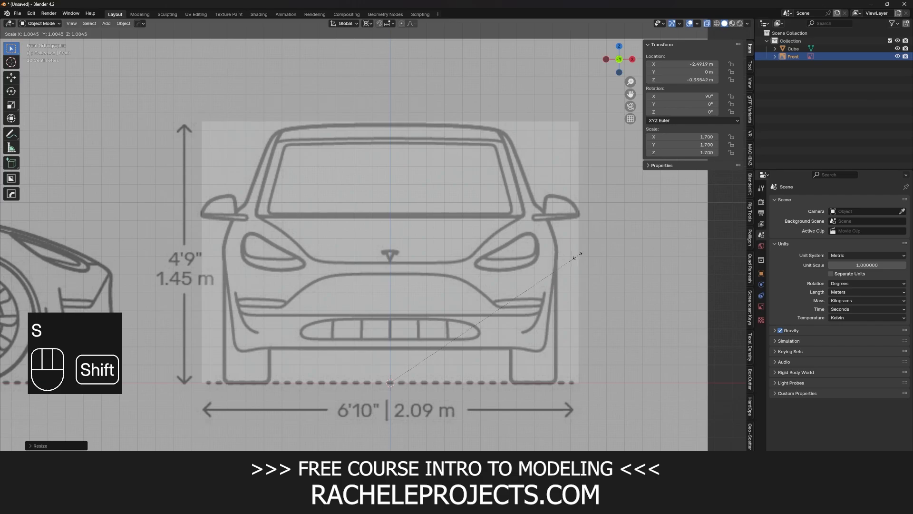
click(581, 255)
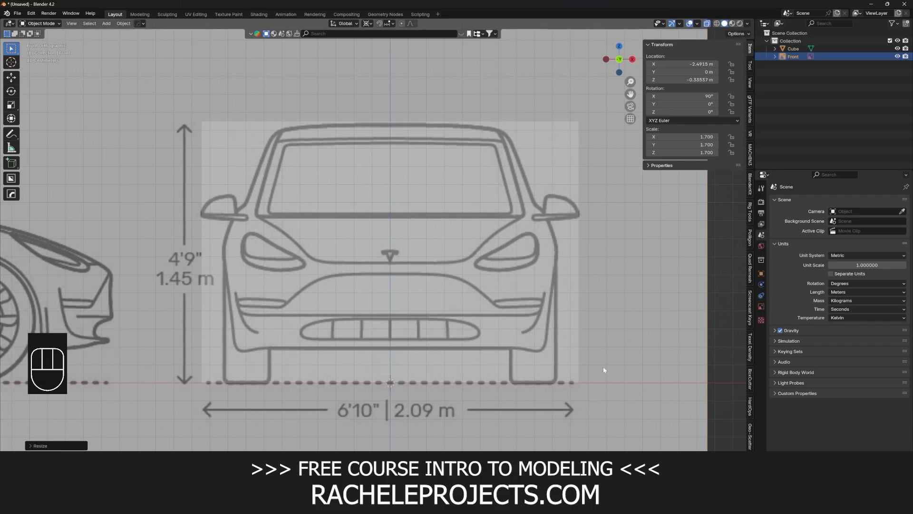
Step: Nudge the Front blueprint up about 0.002 m along Z to align the ground line with the X axis
key(g)
key(shift)
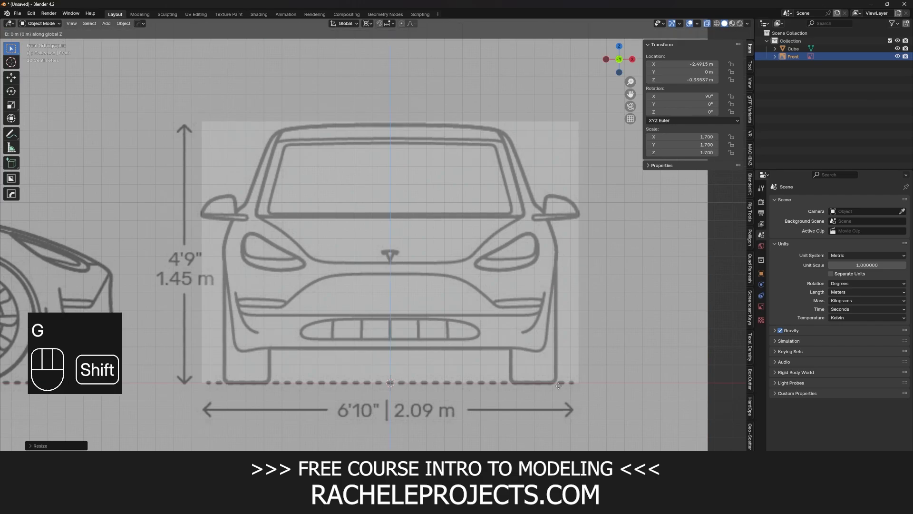
key(z)
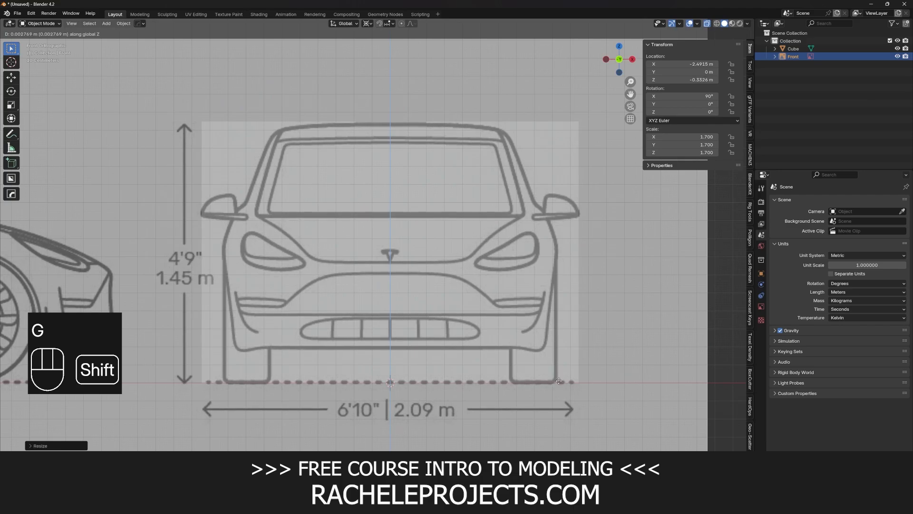
click(394, 206)
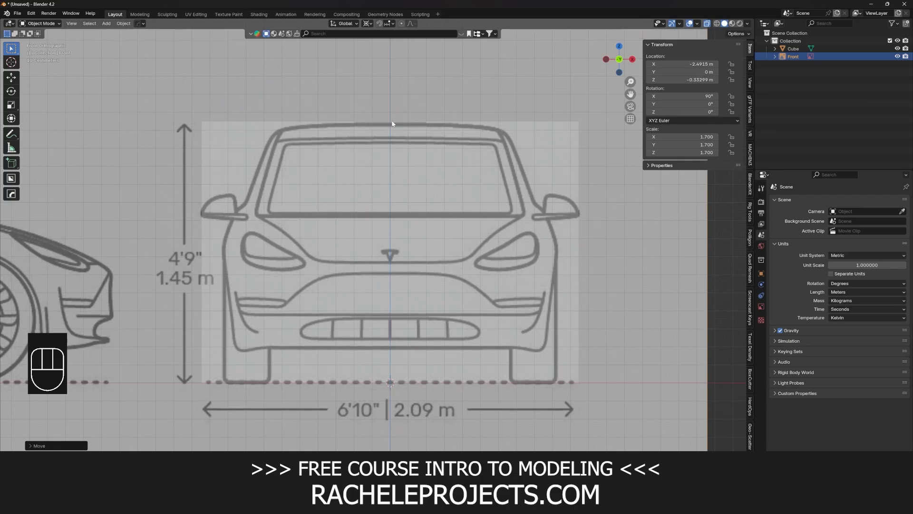
Step: Inspect the scaled blueprint and the cube from angled, right and front views, selecting the cube for comparison
scroll(406, 187, down, 10)
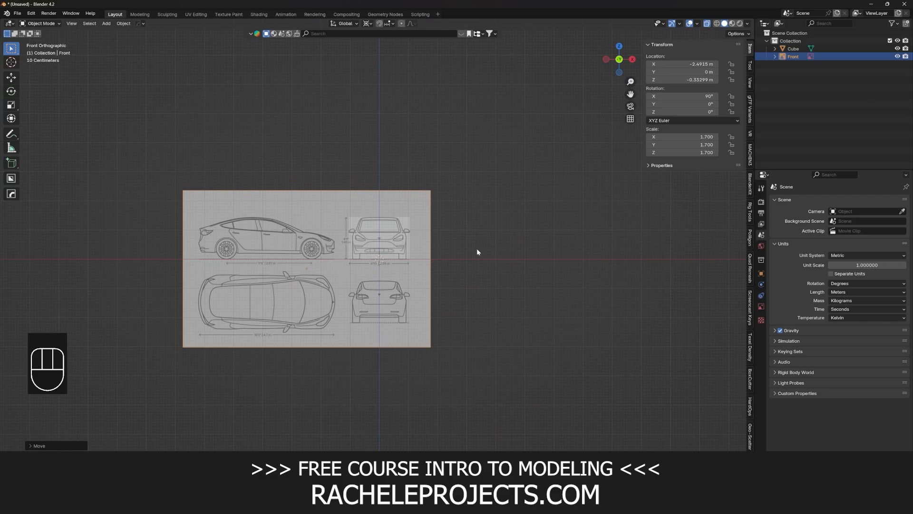
scroll(477, 249, up, 4)
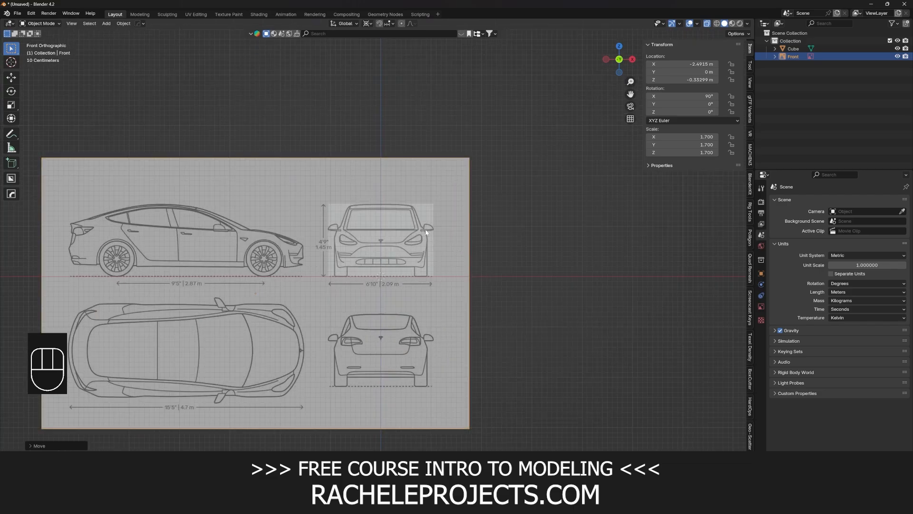
middle_drag(446, 263, 358, 279)
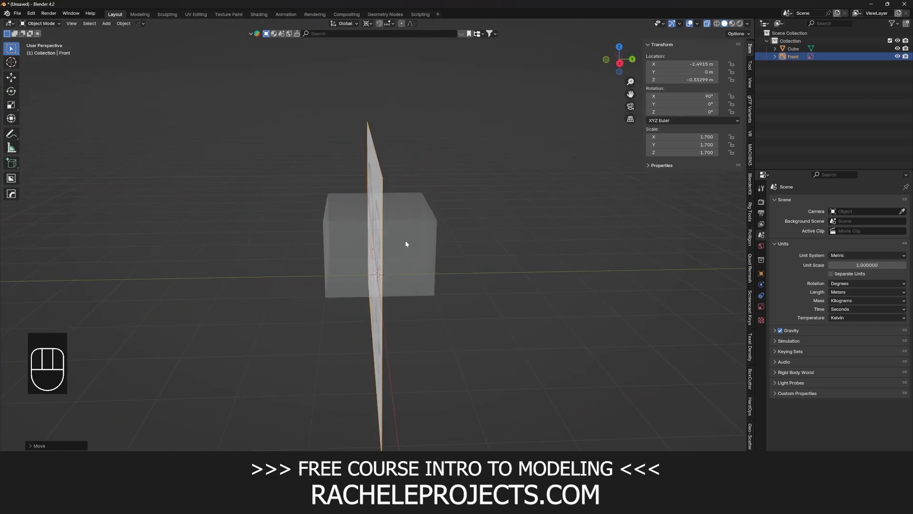
mouse_move(405, 244)
middle_down()
mouse_move(428, 273)
mouse_move(418, 254)
middle_up()
key(grave)
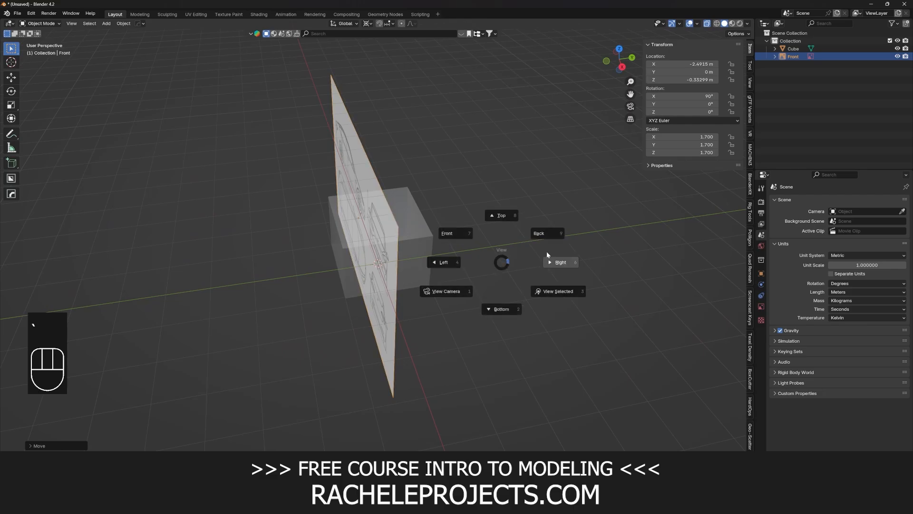
click(546, 251)
click(404, 236)
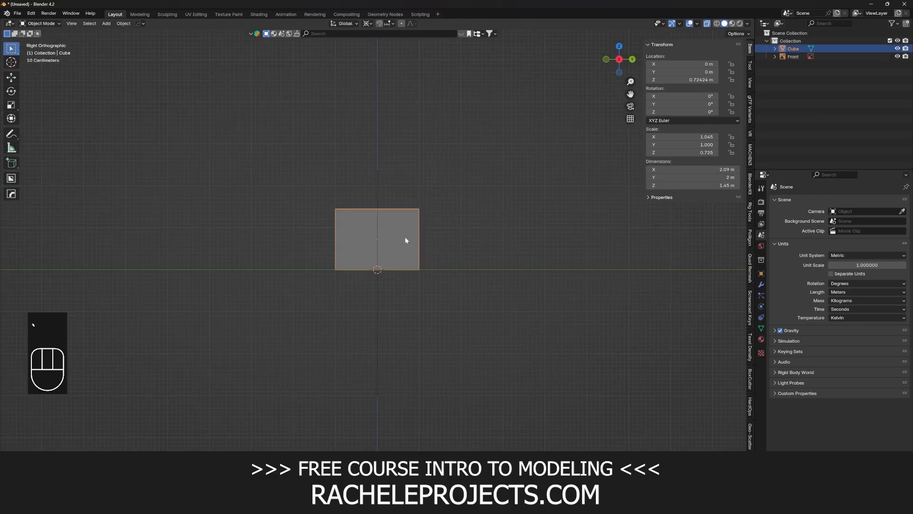
key(grave)
click(245, 230)
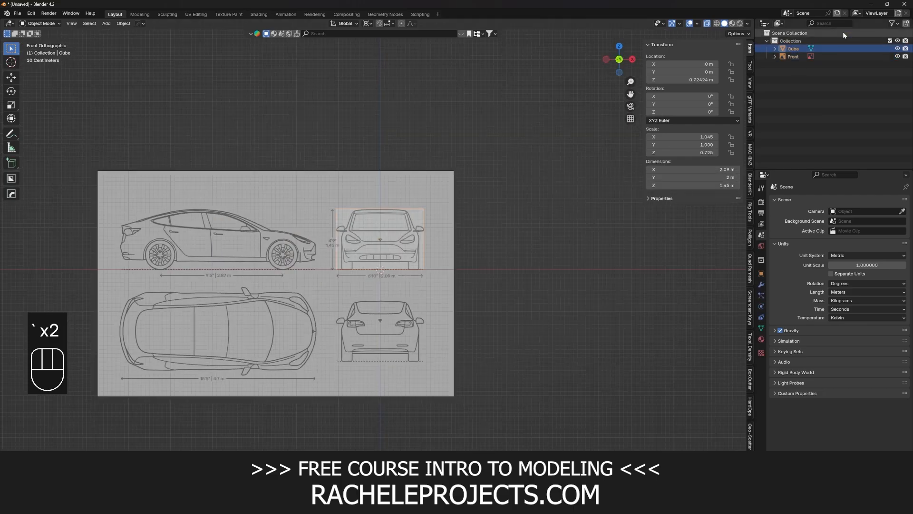
Step: Show the selectability toggles for the scene's objects and make the Front blueprint unselectable in the viewport
click(891, 23)
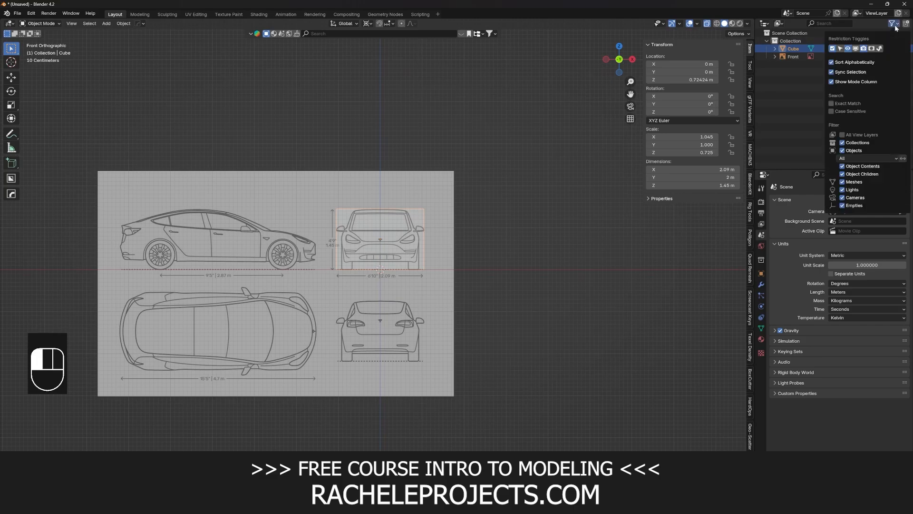
click(841, 49)
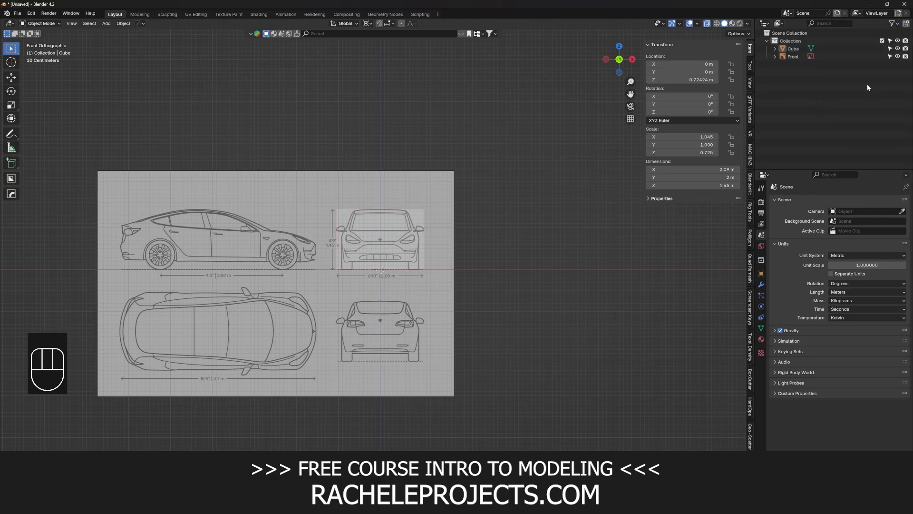
click(890, 56)
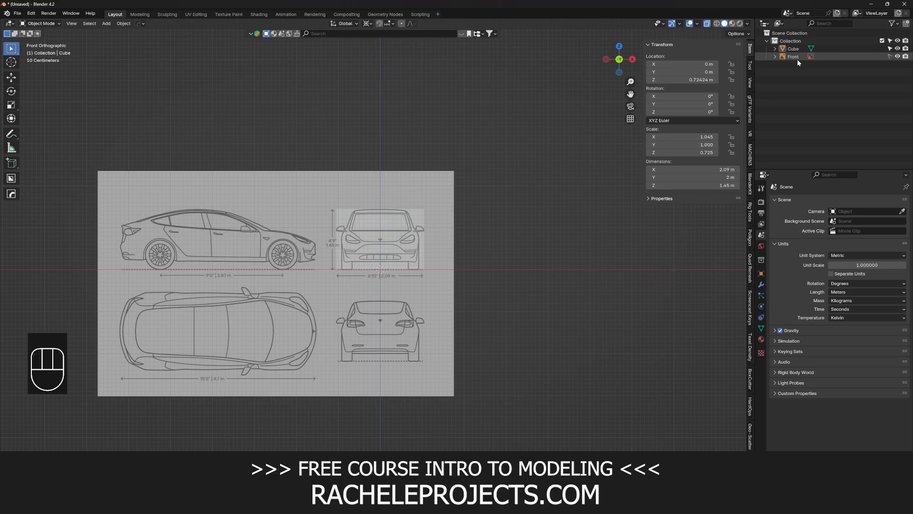
Step: Select the locked Front blueprint by its name in the object list and try to move it
click(875, 56)
key(g)
scroll(380, 269, down, 3)
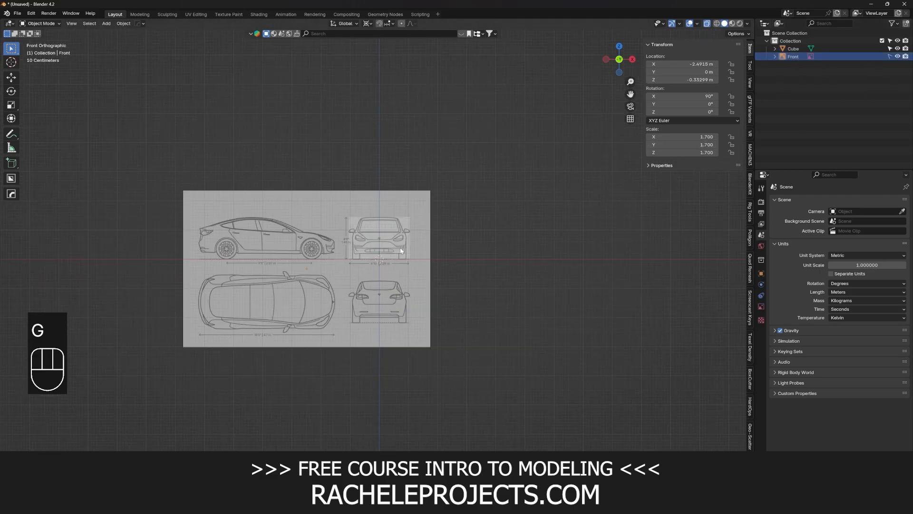
Step: Add Tesla-Model-3.gif as a second reference image at the origin, aligned to the right orthographic view
key(grave)
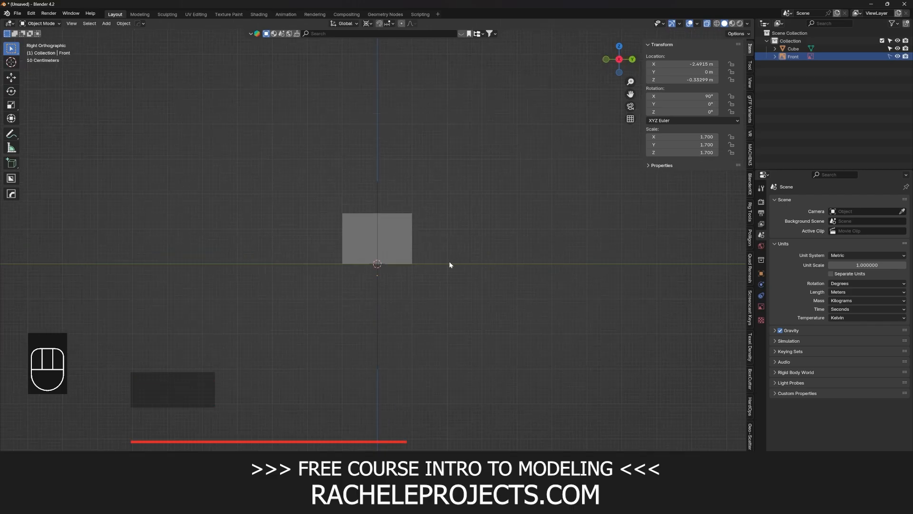
key(shift+a)
mouse_move(450, 264)
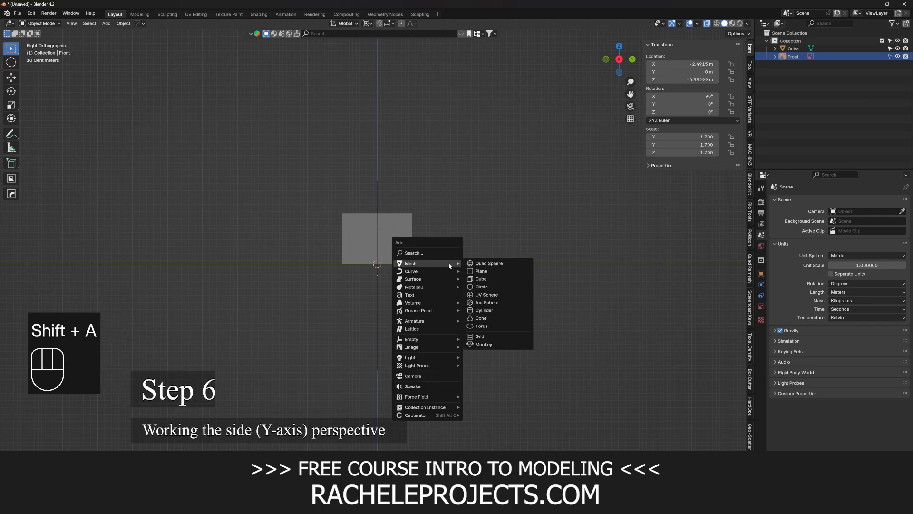
mouse_move(422, 346)
click(489, 347)
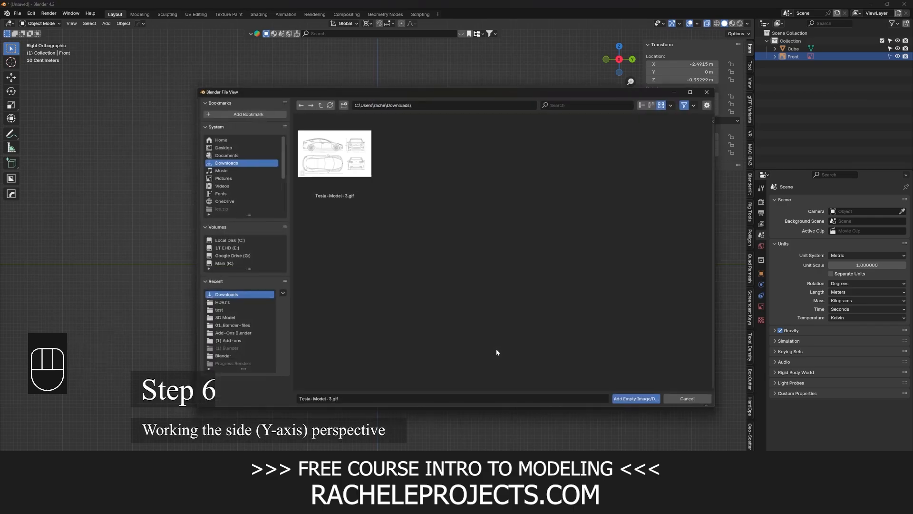
click(637, 402)
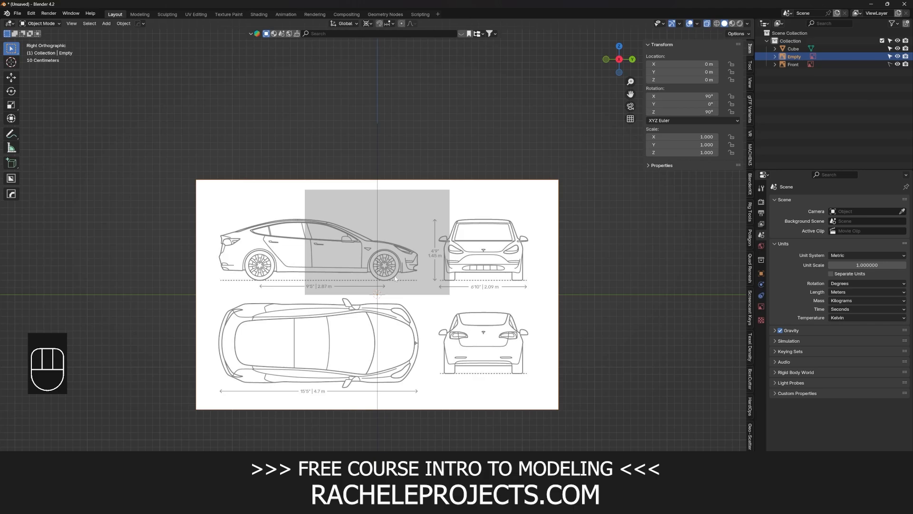
Step: Examine the new side blueprint against the cube and the Front blueprint, up close and from an angled perspective
scroll(354, 305, up, 3)
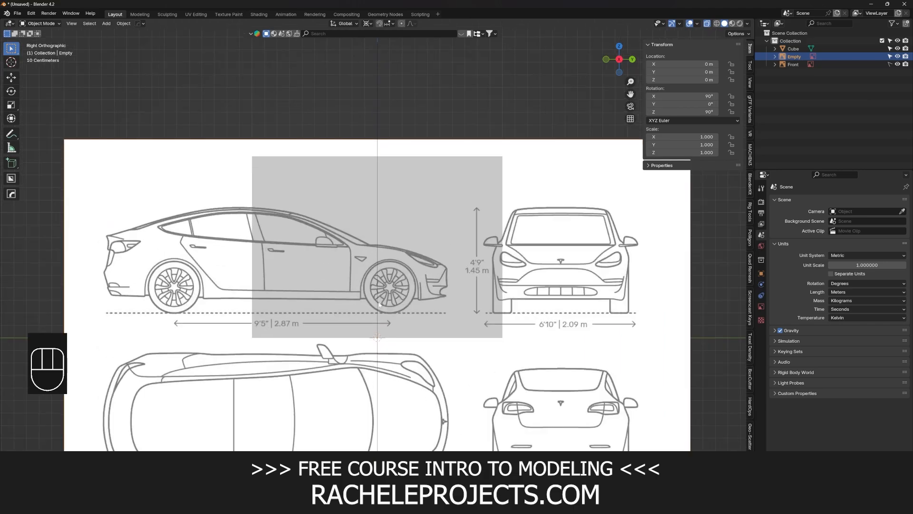
scroll(379, 304, down, 5)
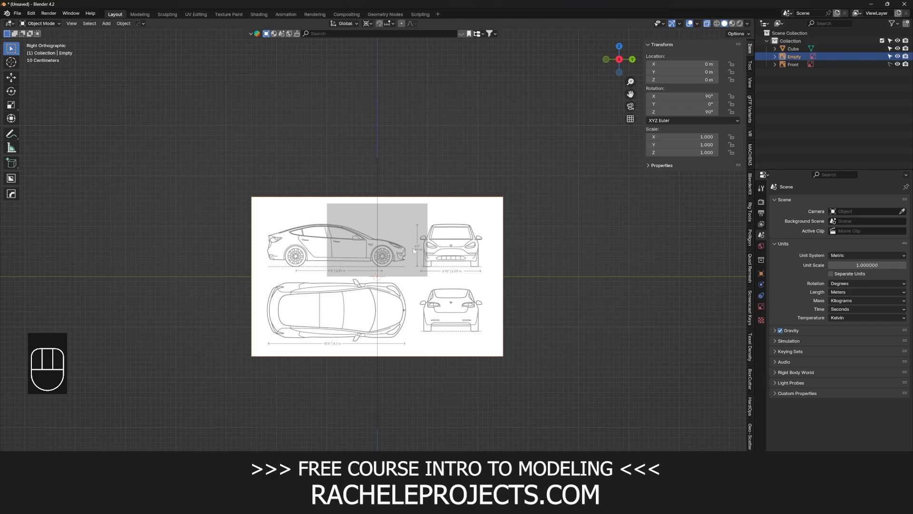
scroll(413, 251, down, 3)
middle_drag(414, 251, 230, 273)
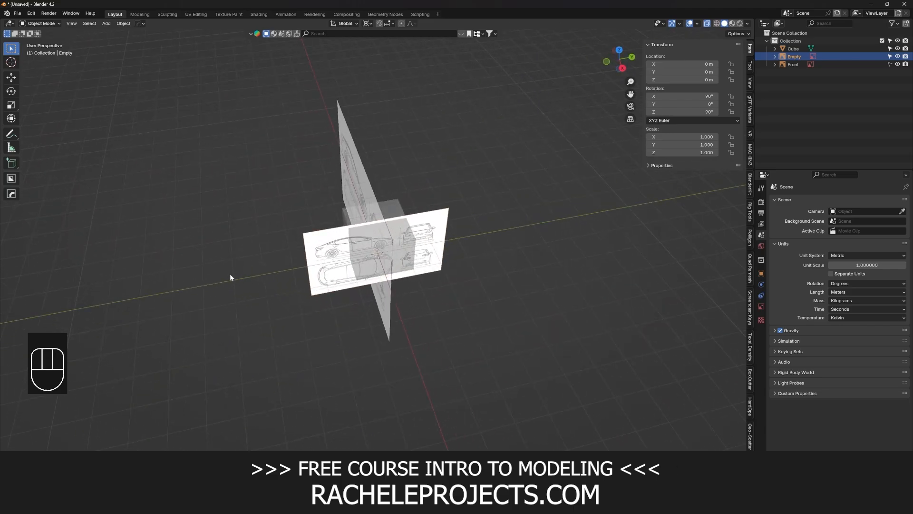
Step: Rotate the side blueprint 180° about the Z axis
middle_drag(381, 250, 399, 261)
scroll(420, 271, up, 3)
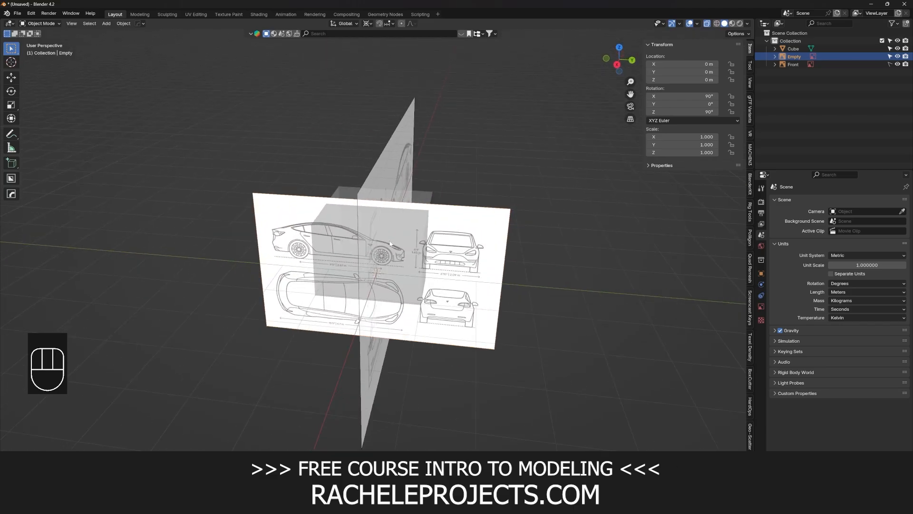
middle_drag(466, 284, 240, 252)
scroll(240, 252, down, 1)
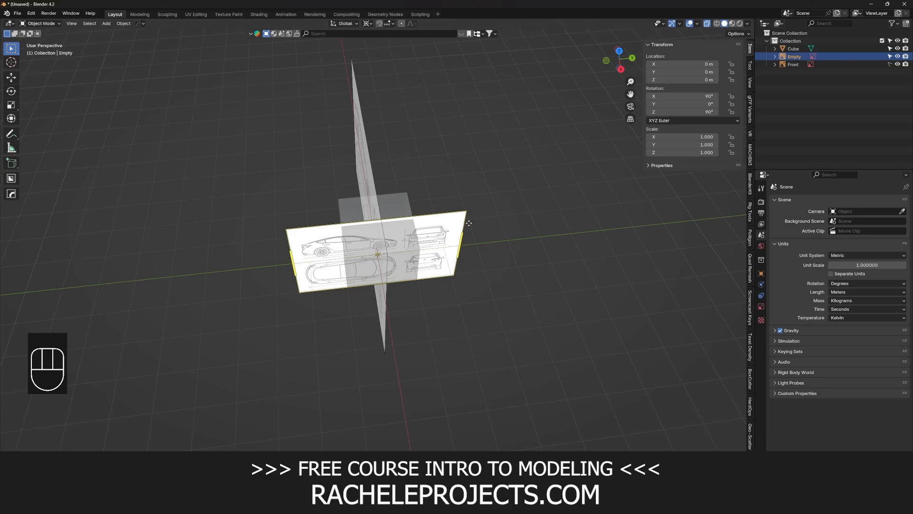
click(450, 237)
middle_drag(450, 236, 439, 215)
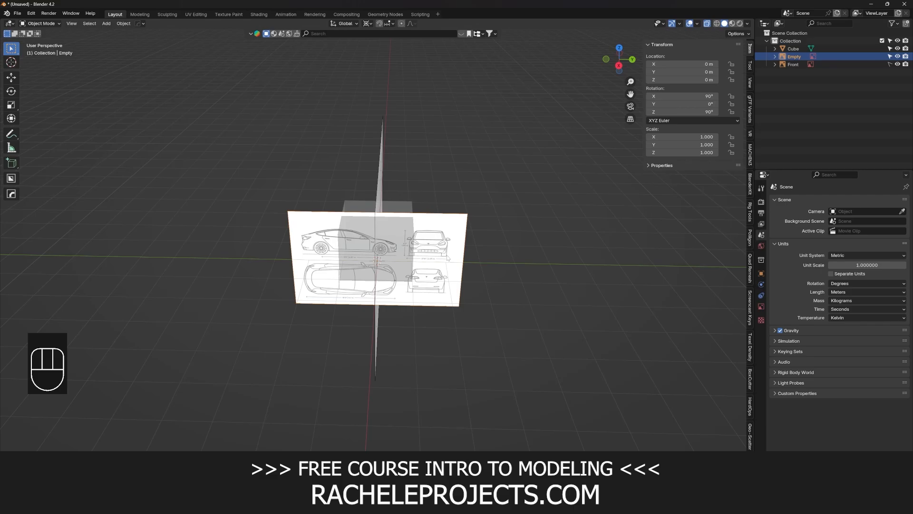
text(r)
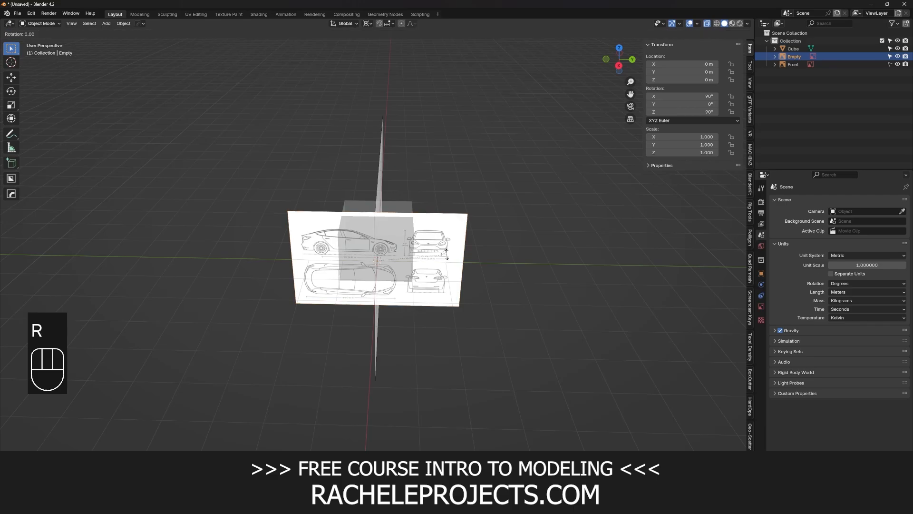
text(z)
text(180)
key(Return)
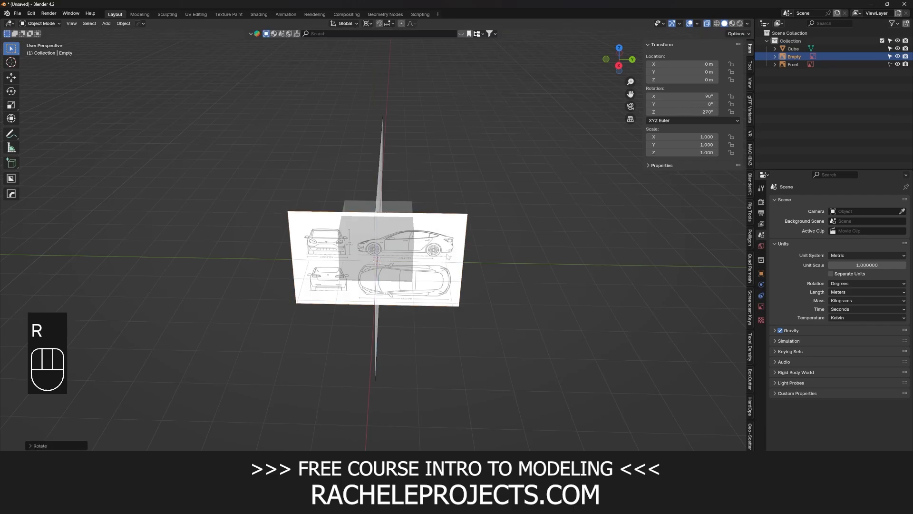
key(r)
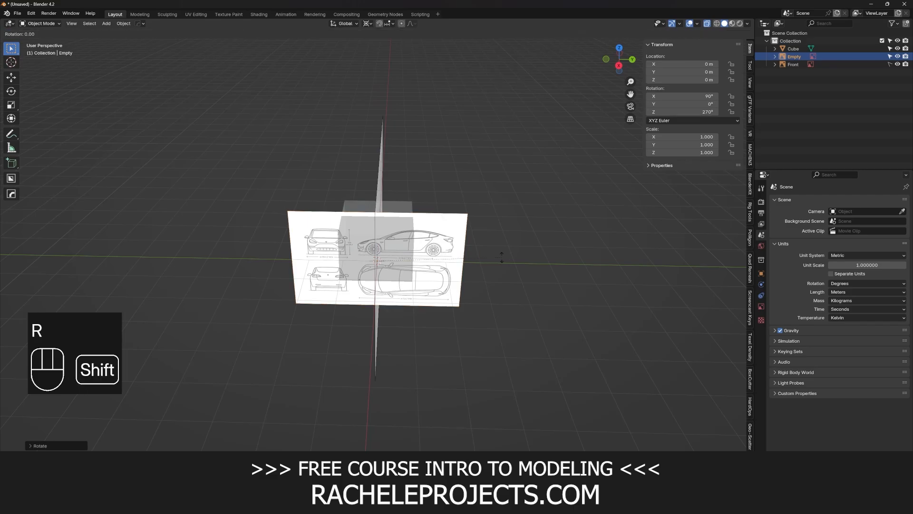
right_click(452, 295)
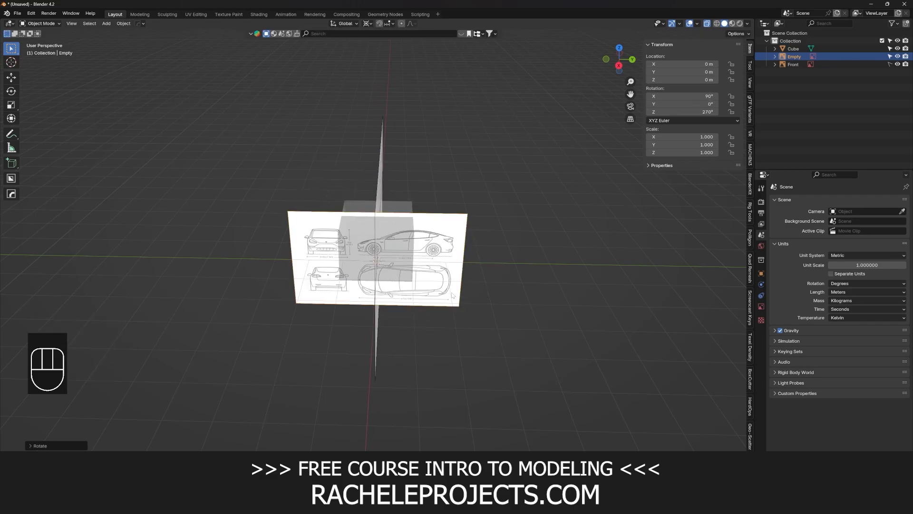
key(r)
key(z)
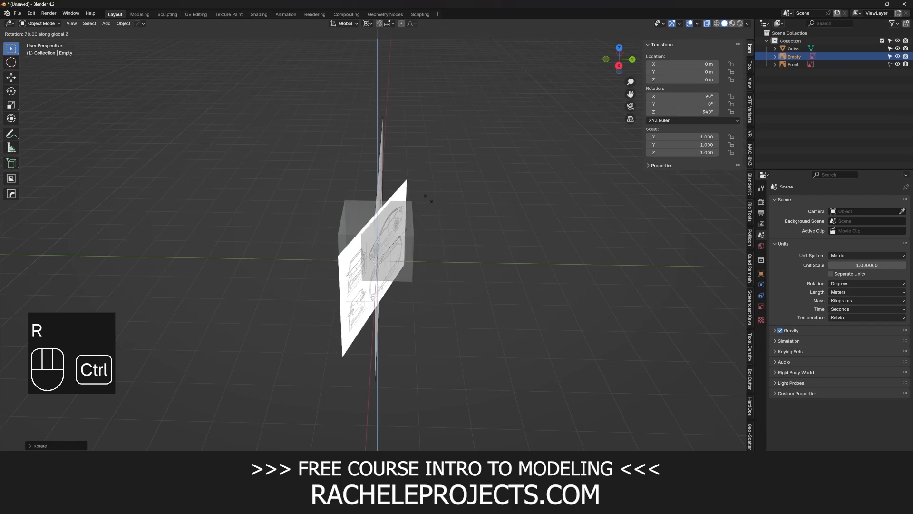
right_click(406, 261)
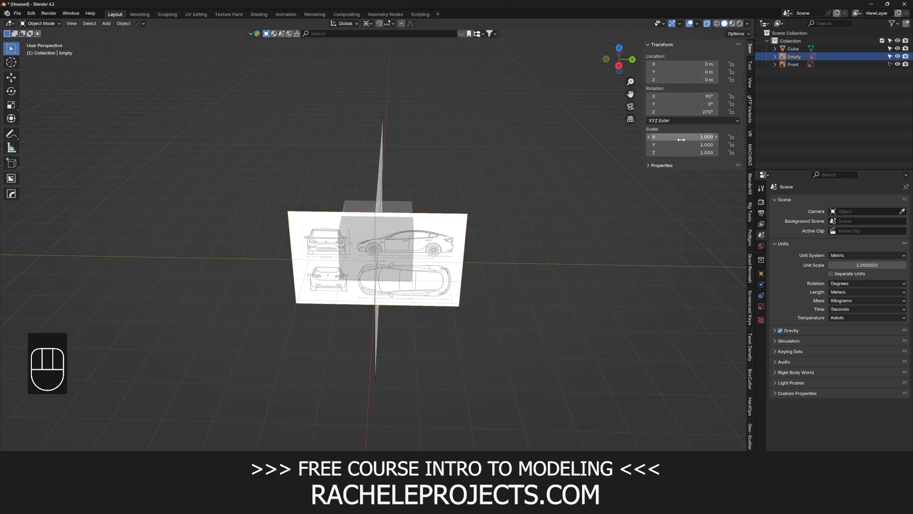
Step: Show the right orthographic view and rename the second blueprint image as Side
scroll(513, 215, down, 2)
scroll(512, 216, up, 5)
middle_drag(394, 253, 443, 300)
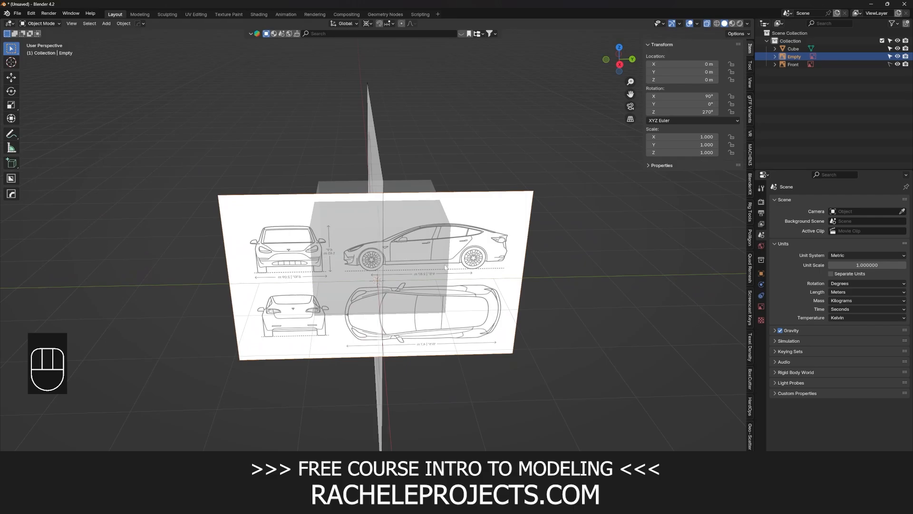
key(KP_3)
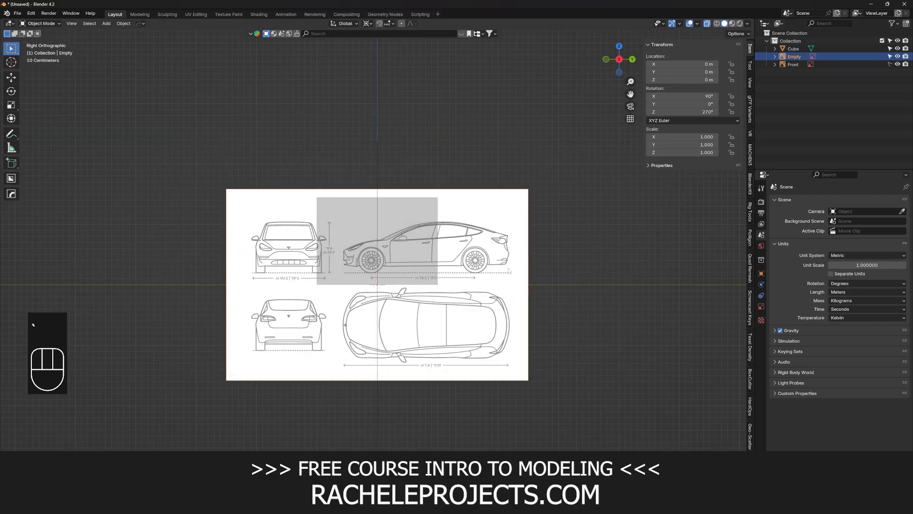
double_click(800, 58)
text(Side)
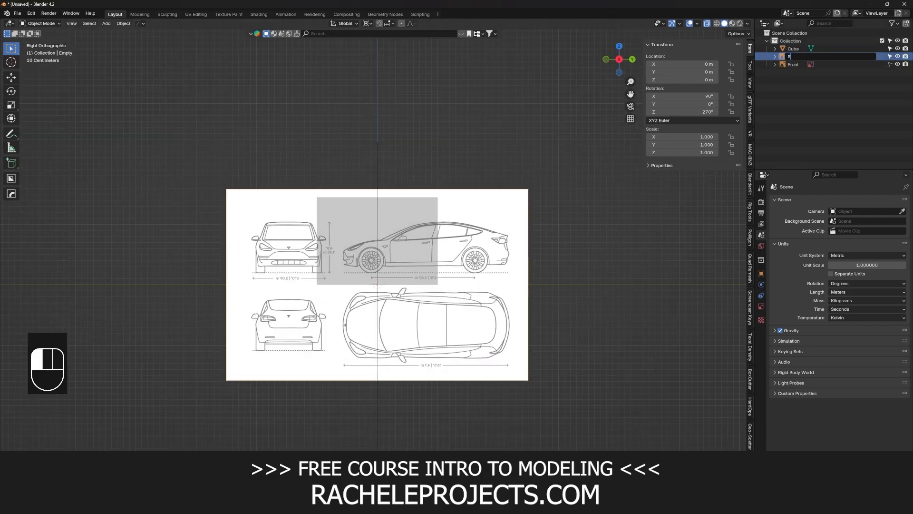
key(Return)
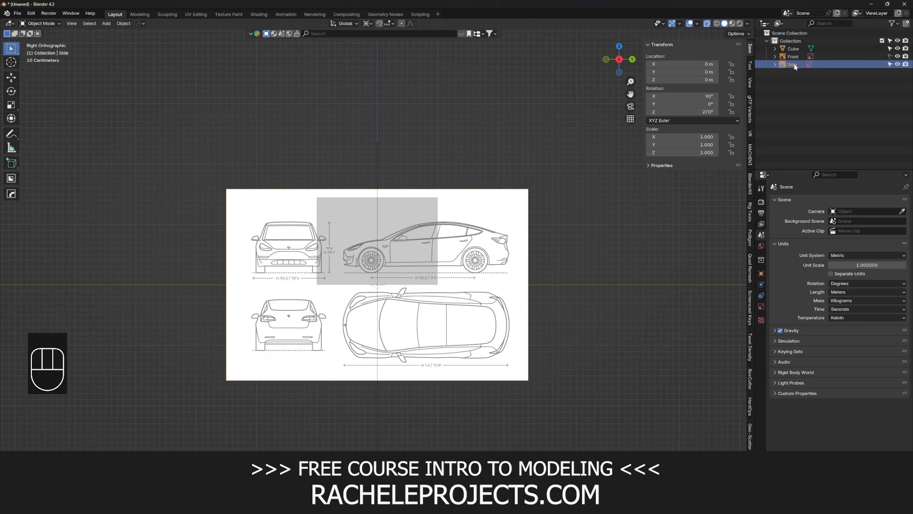
Step: Examine the Side blueprint's dimension labels against the cube, including from the reverse side where the text reads correctly
scroll(465, 237, up, 4)
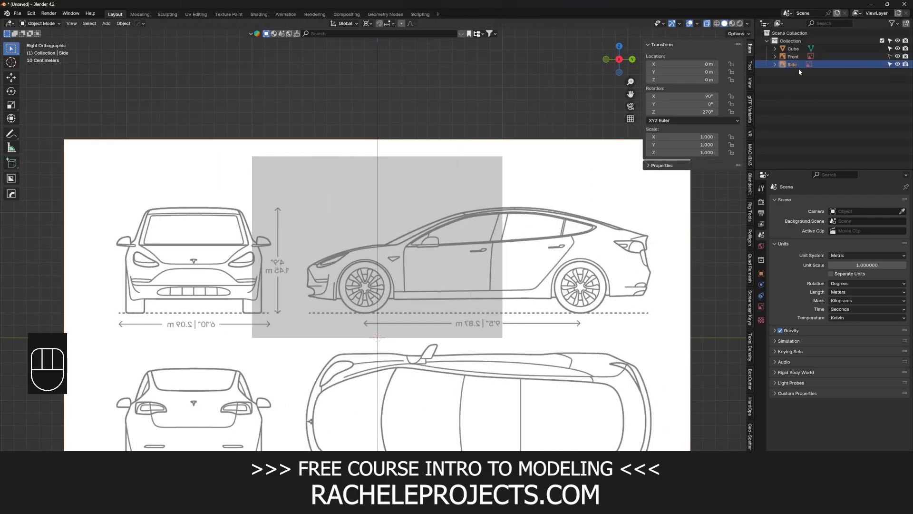
scroll(602, 281, down, 3)
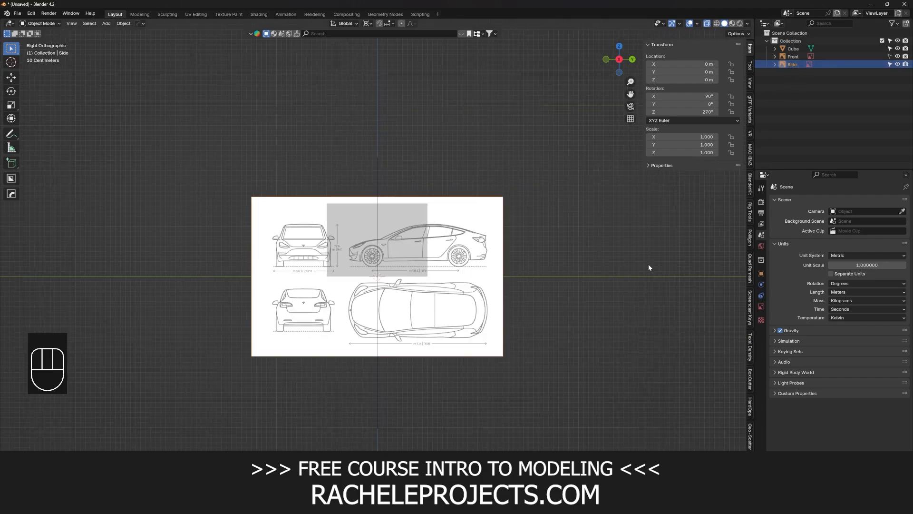
scroll(647, 264, up, 2)
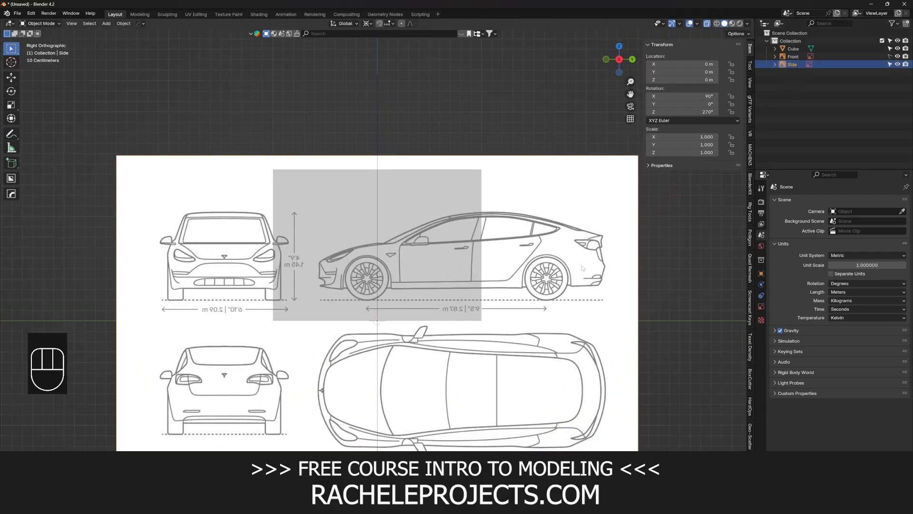
click(427, 190)
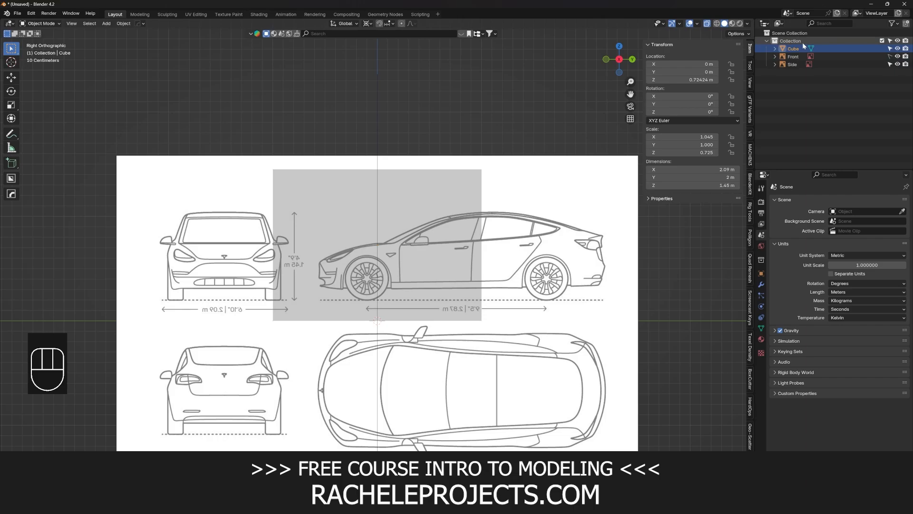
middle_drag(466, 313, 466, 308)
key(grave)
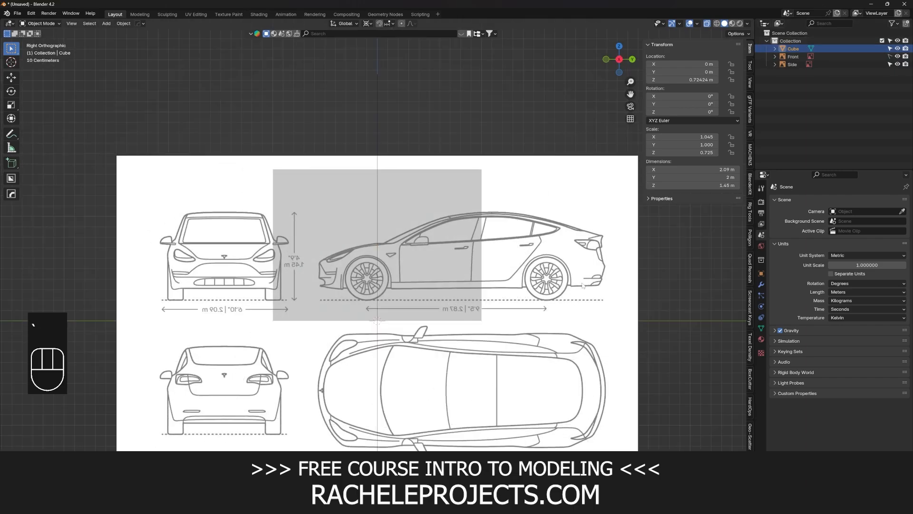
scroll(583, 286, down, 5)
middle_drag(583, 286, 411, 273)
scroll(395, 305, up, 4)
scroll(465, 290, down, 1)
shift+middle_drag(362, 350, 417, 237)
scroll(465, 290, up, 4)
scroll(440, 291, down, 4)
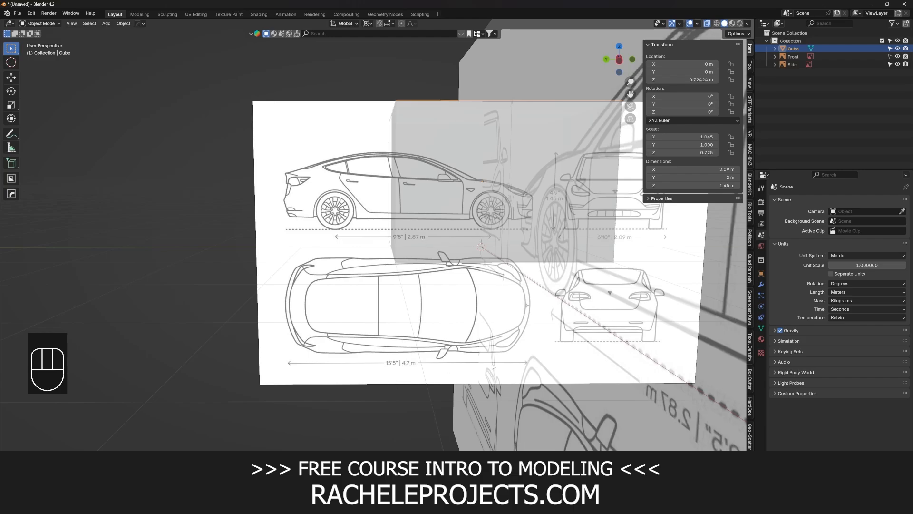
middle_drag(380, 234, 424, 266)
key(grave)
click(468, 267)
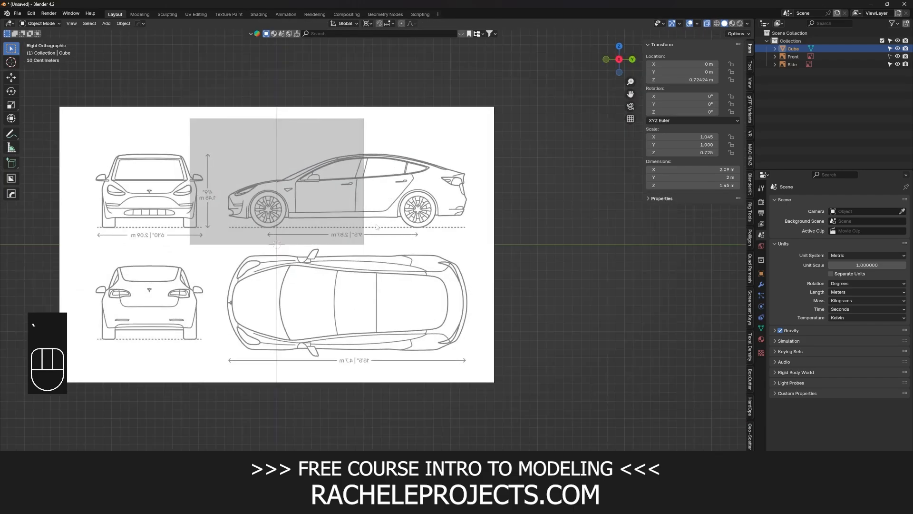
Step: Set the cube's Y dimension to 2.7 m
click(341, 186)
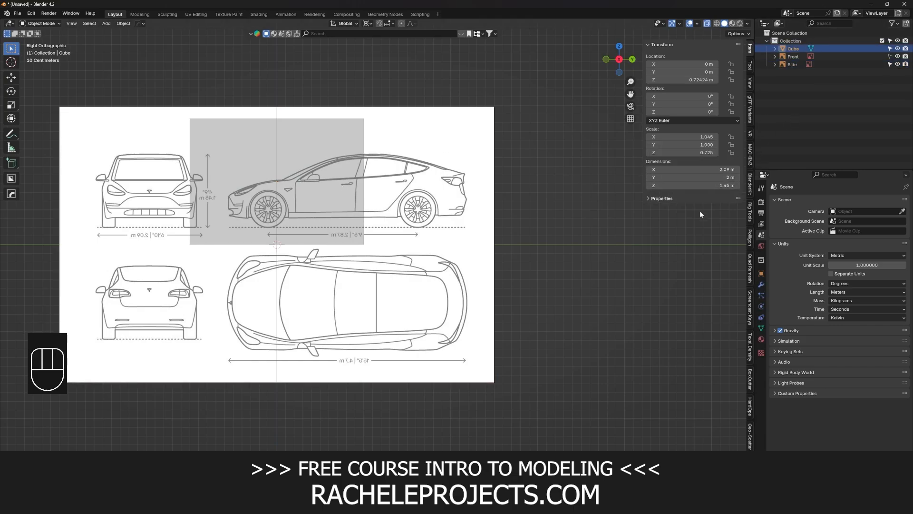
click(692, 176)
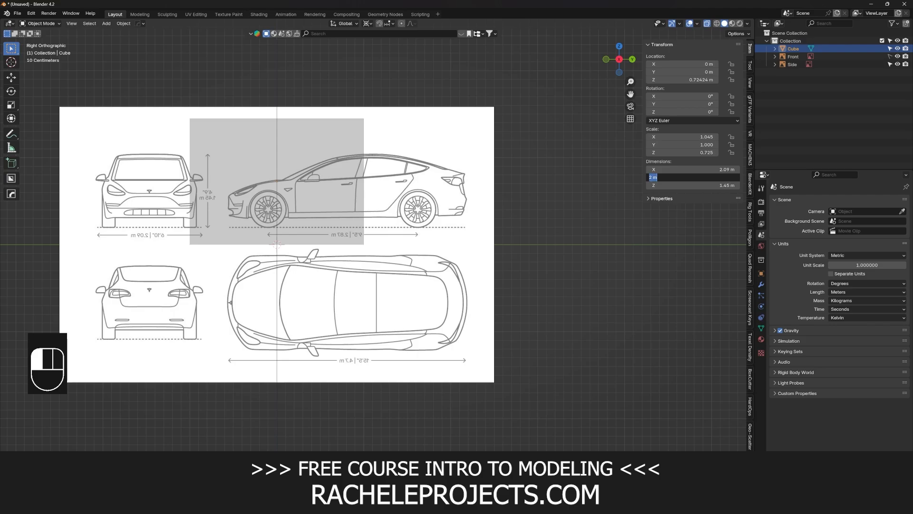
text(2.7)
key(Return)
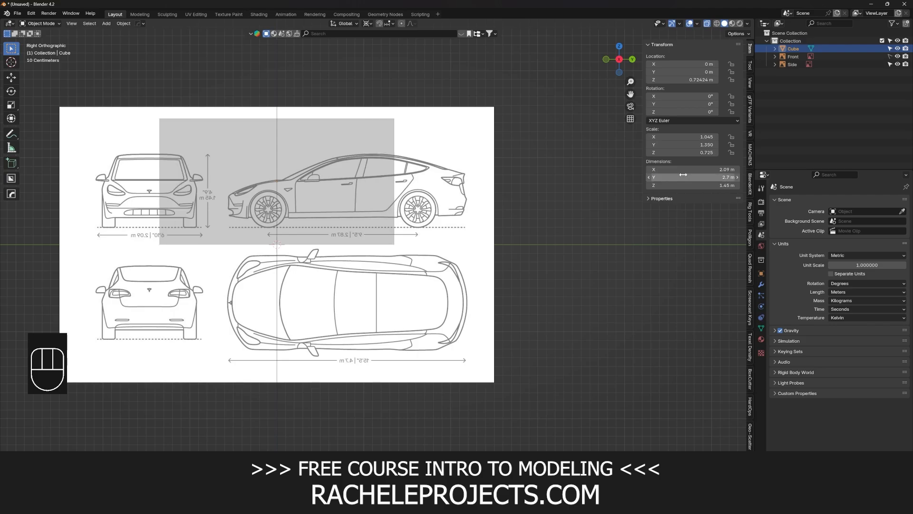
Step: Enable opacity for the Side blueprint image and lower it to about 0.173
click(466, 198)
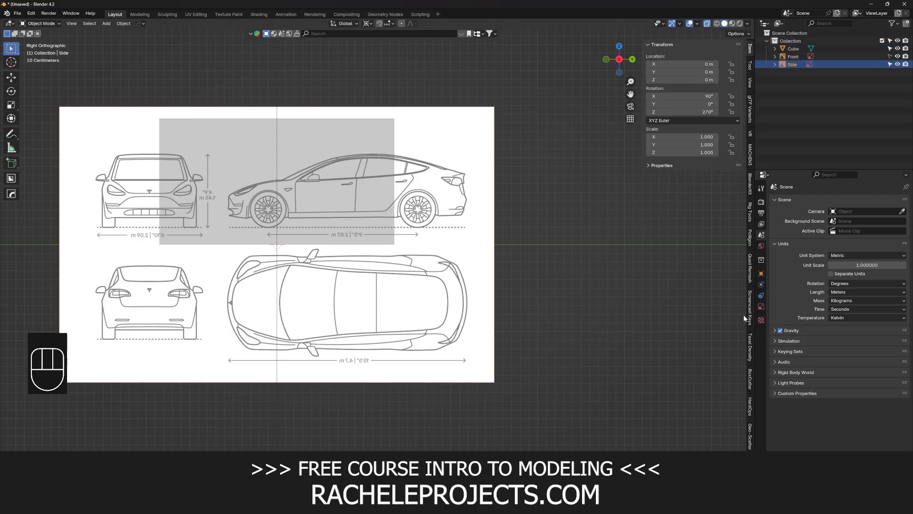
click(761, 306)
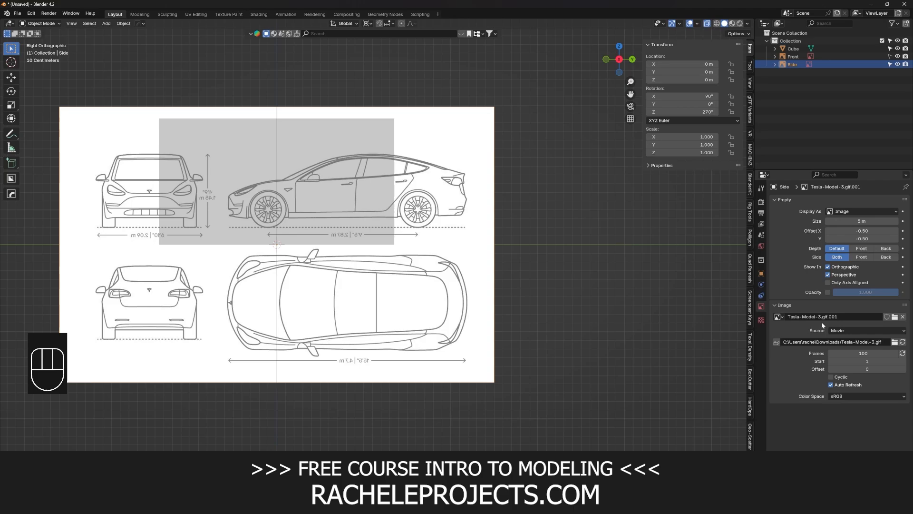
click(828, 293)
drag(867, 292, 844, 292)
Step: Move the Side blueprint to about -0.77 m in Y and -0.19 m in Z, placing the side-view car over the cube's base
shift+middle_drag(452, 219, 560, 250)
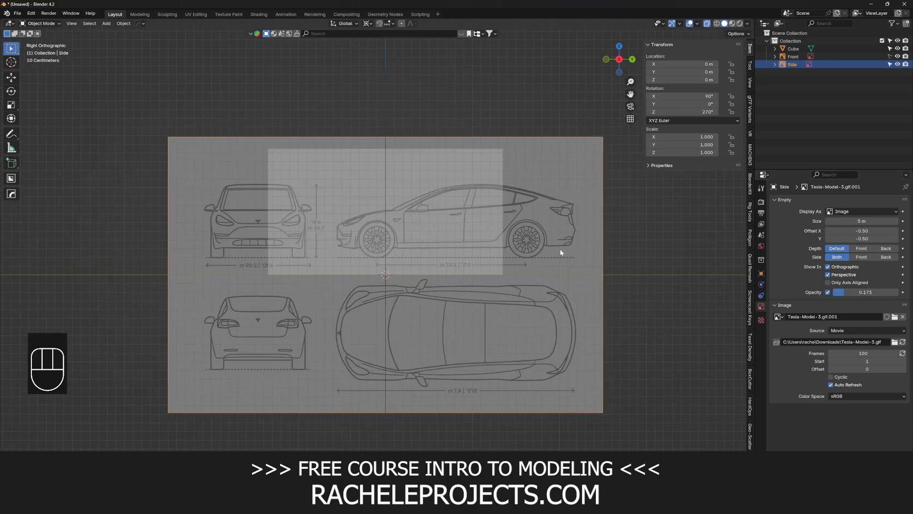
key(g)
click(493, 261)
key(g)
key(z)
click(496, 276)
Step: Scale the Side blueprint to about 0.979 and shift it to about -0.79 m in Y so the car spans the cube's length
key(s)
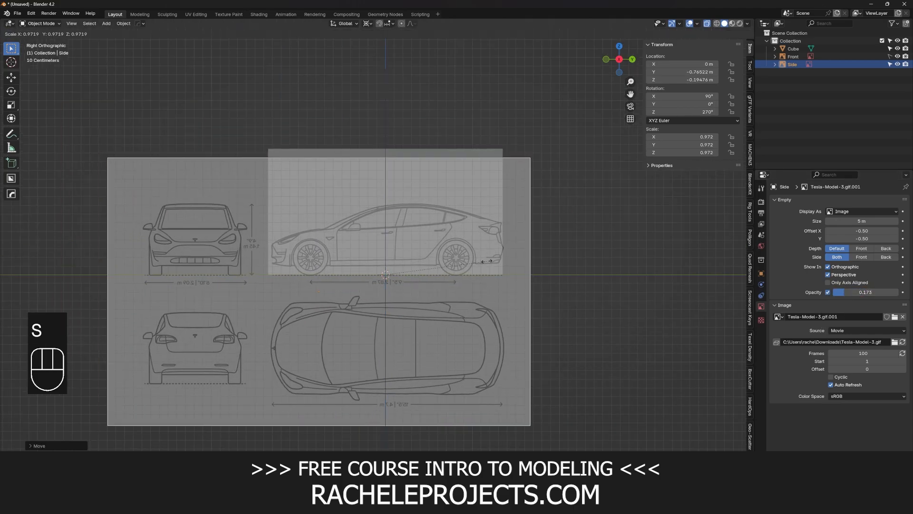
click(494, 268)
key(g)
key(y)
click(492, 268)
click(572, 241)
Step: Compare the fit of both blueprints to the cube in the front and right orthographic views
scroll(547, 250, down, 3)
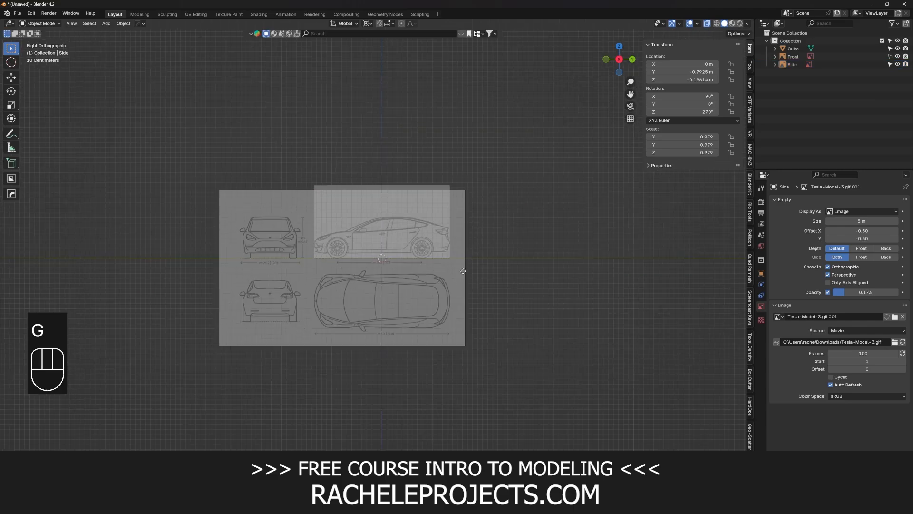
scroll(422, 289, up, 5)
scroll(495, 201, down, 4)
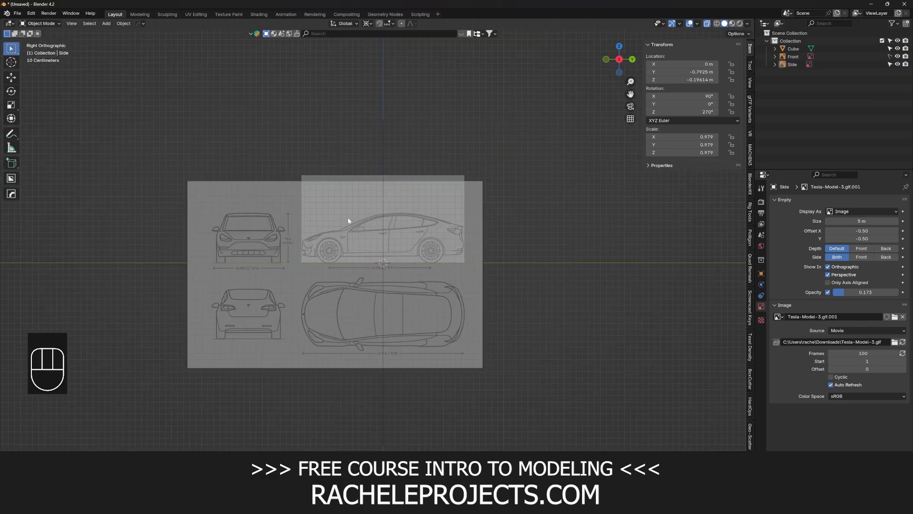
middle_drag(349, 235, 386, 182)
key(grave)
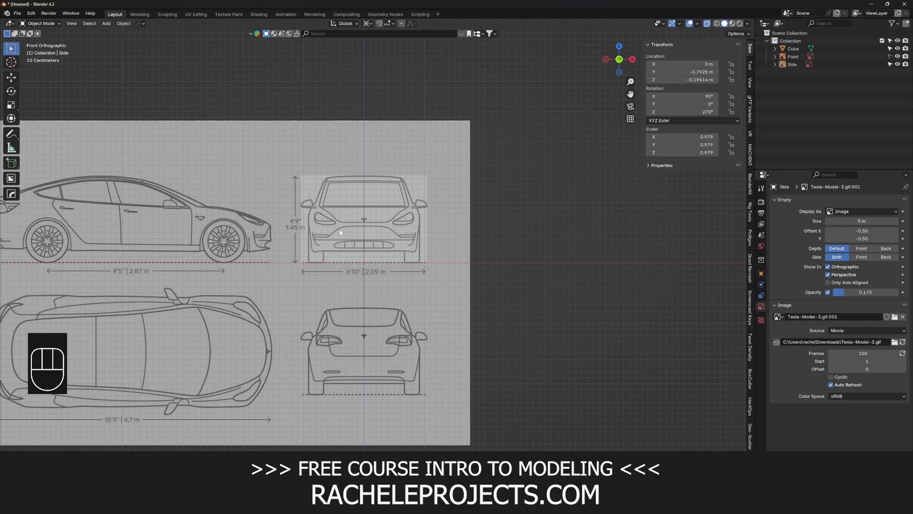
key(grave)
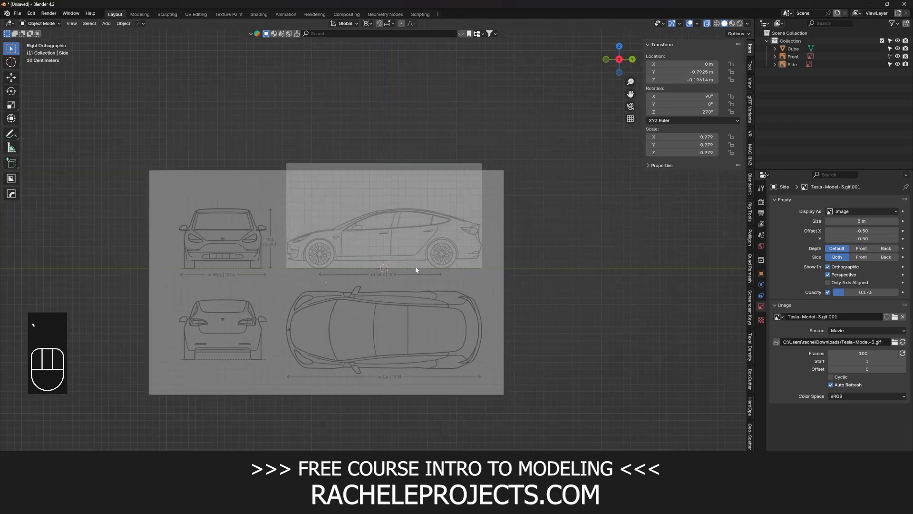
Step: Hide the Front blueprint and inspect the Side blueprint against the cube from its reverse side and the right orthographic view
scroll(416, 270, up, 2)
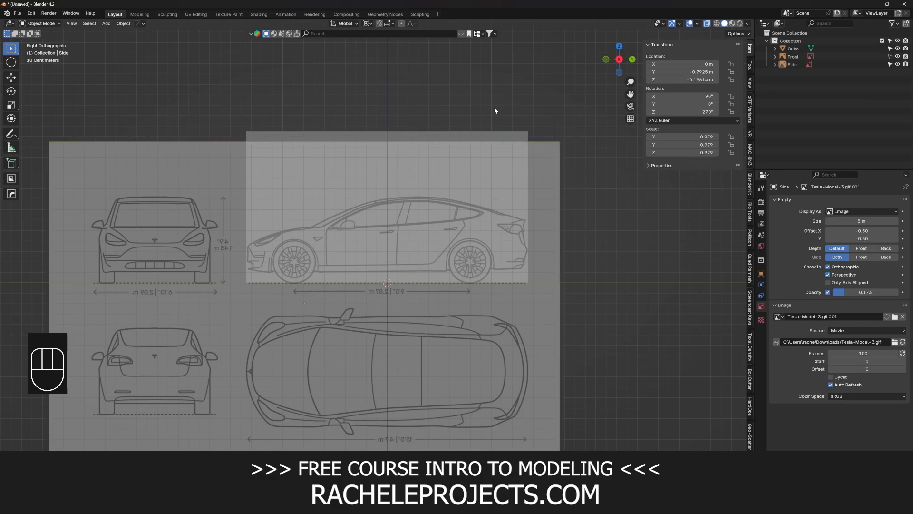
scroll(526, 257, down, 4)
scroll(441, 261, up, 2)
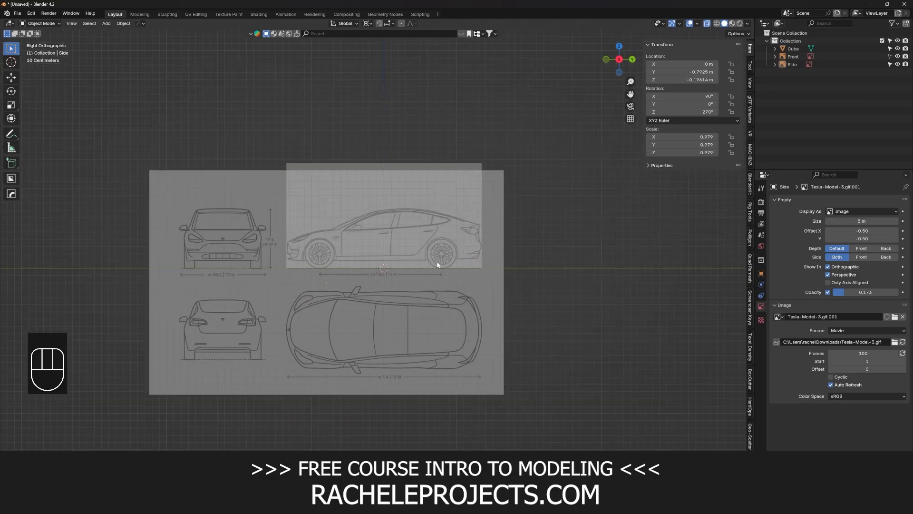
middle_drag(388, 376, 420, 298)
scroll(435, 318, up, 3)
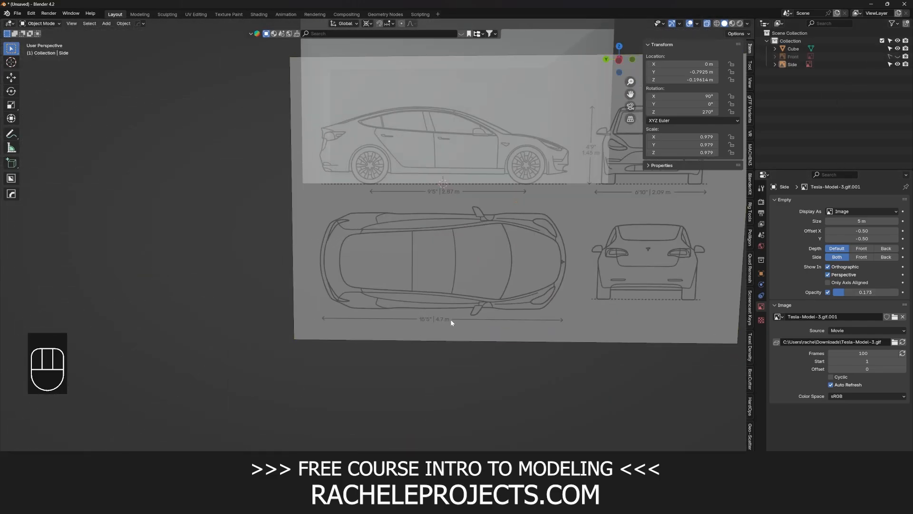
key(grave)
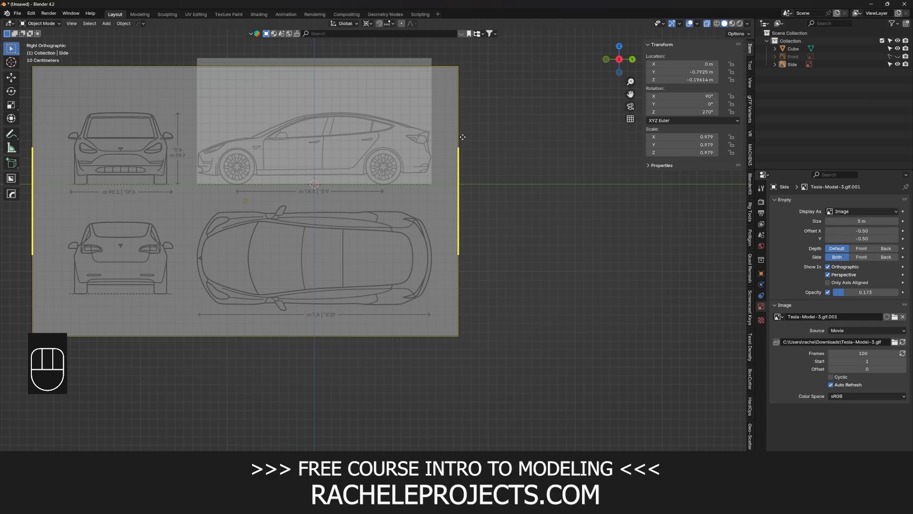
Step: Set the cube's Y dimension to 4.7 m to match the car's overall length
scroll(478, 262, up, 2)
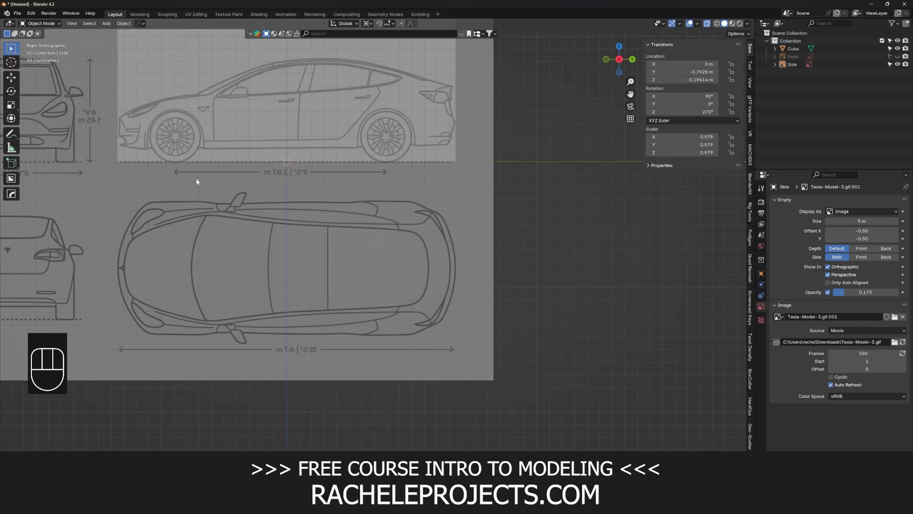
scroll(355, 360, down, 4)
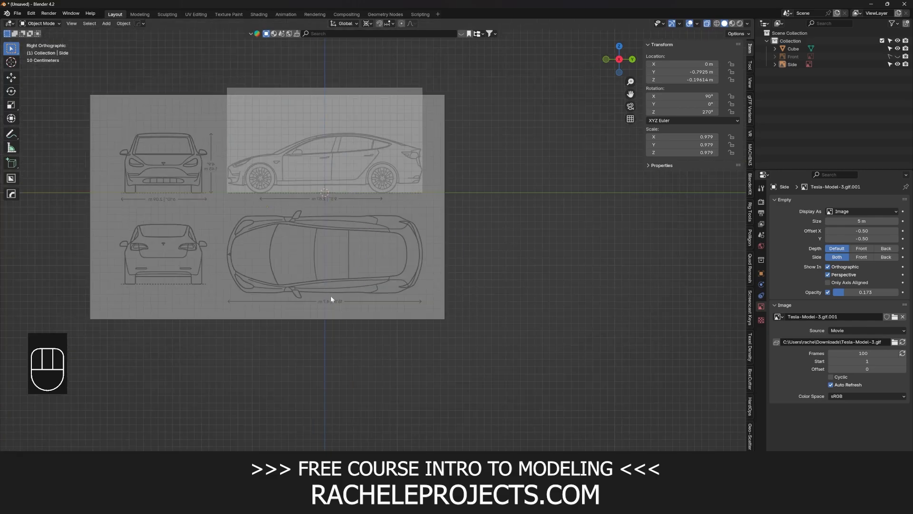
middle_drag(330, 295, 447, 311)
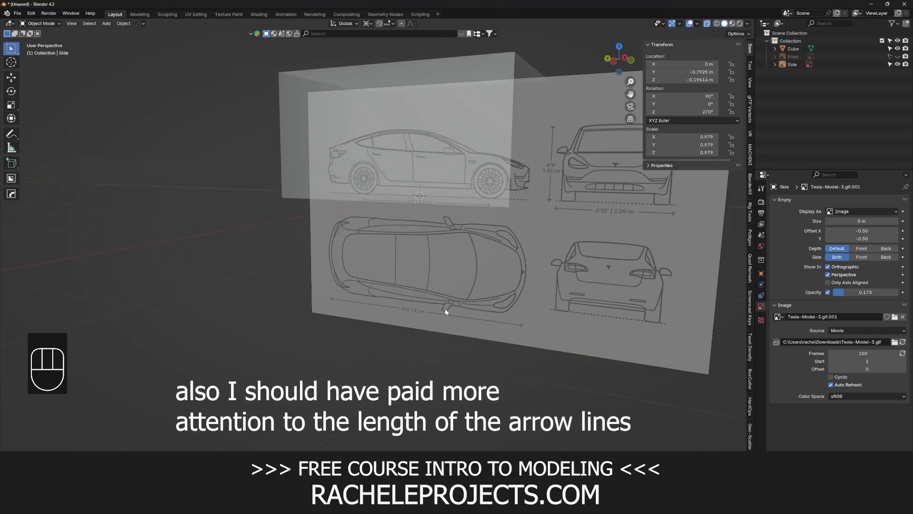
click(394, 98)
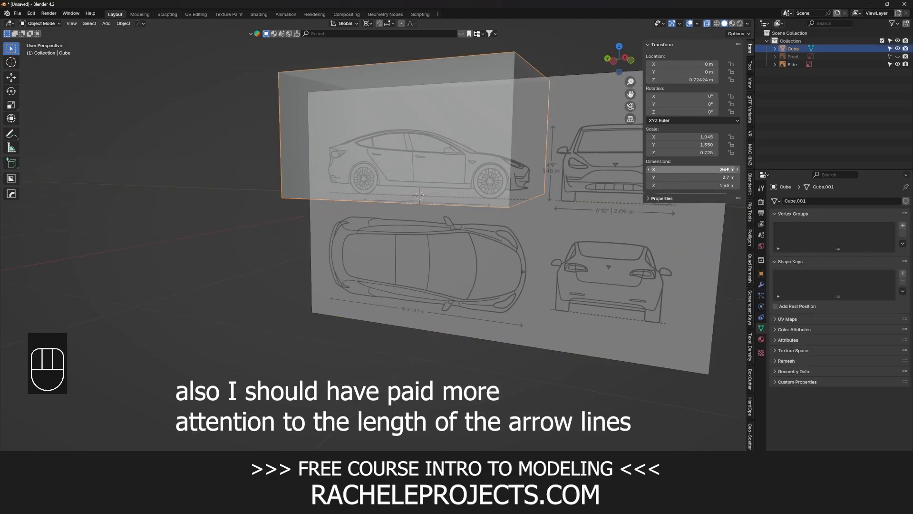
click(710, 175)
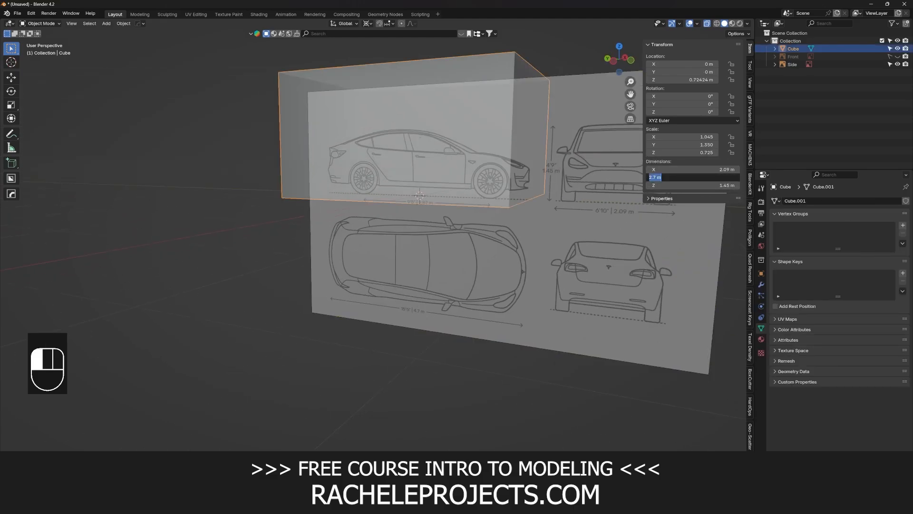
text(4.7)
key(Return)
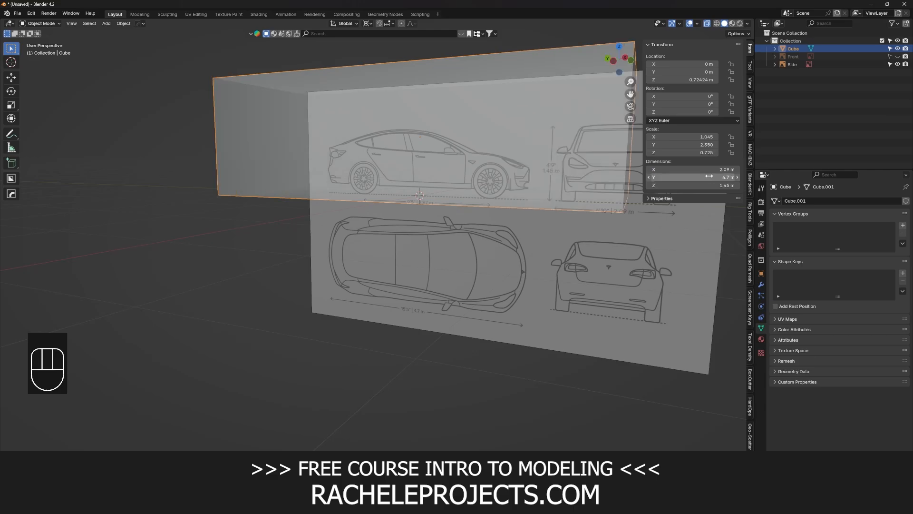
Step: Scale the Side blueprint to about 1.697 in the right orthographic view to fit the side-view car to the lengthened cube
scroll(353, 222, down, 4)
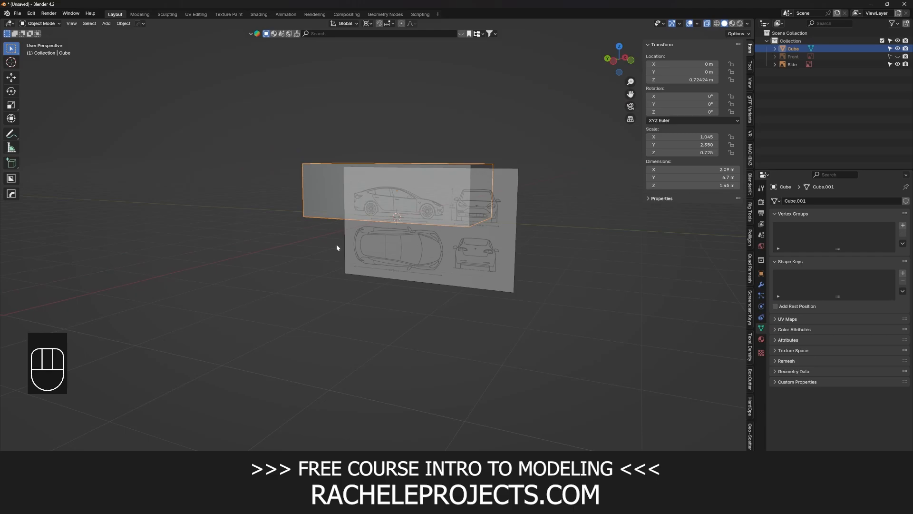
key(grave)
scroll(338, 163, up, 5)
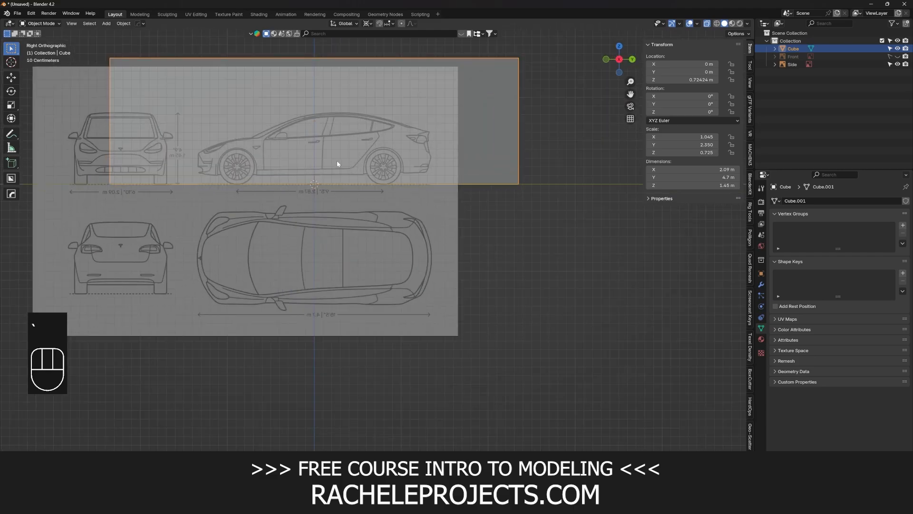
click(429, 237)
middle_drag(302, 156, 364, 186)
key(grave)
click(435, 213)
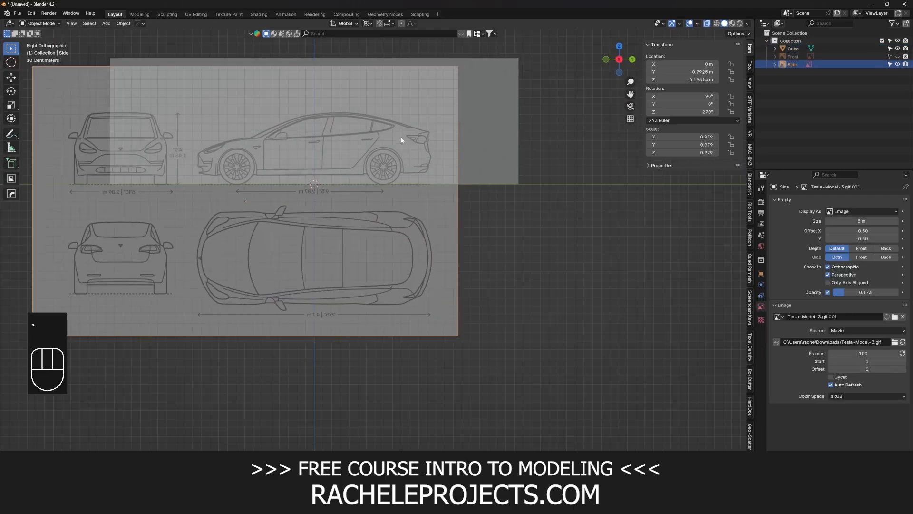
key(s)
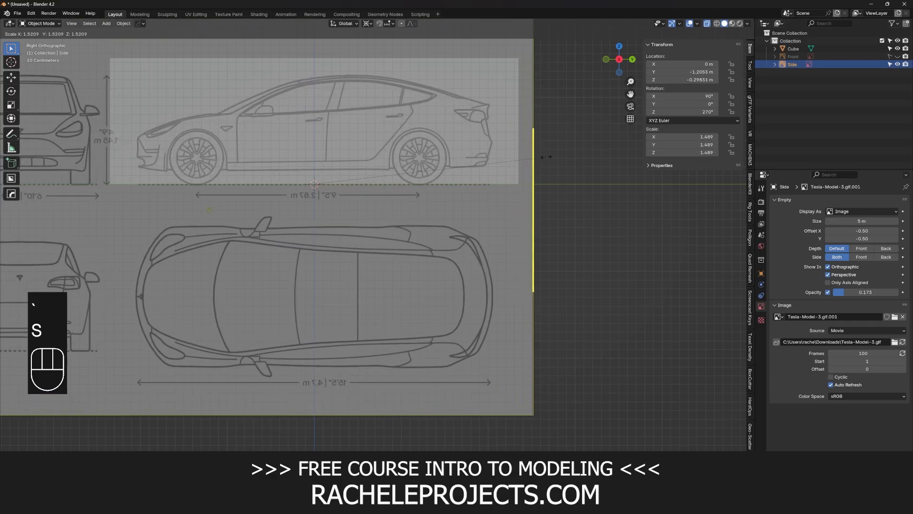
click(576, 159)
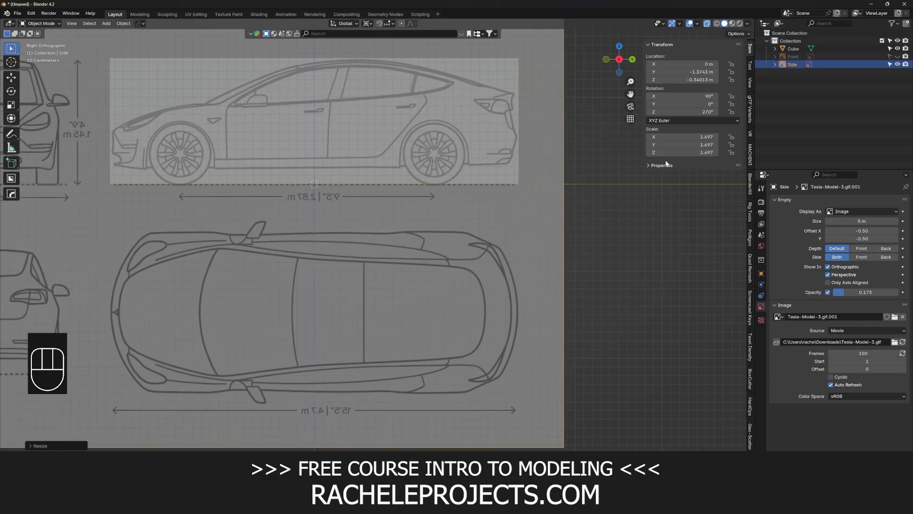
Step: Check the cube's outline against the side-view car and fine-tune the Side blueprint's scale to about 1.708
click(482, 146)
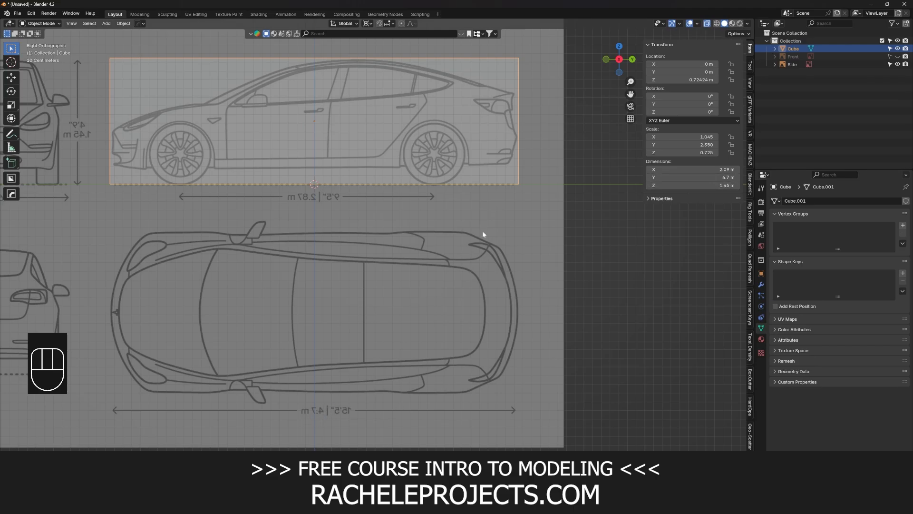
scroll(505, 191, down, 3)
scroll(473, 195, up, 1)
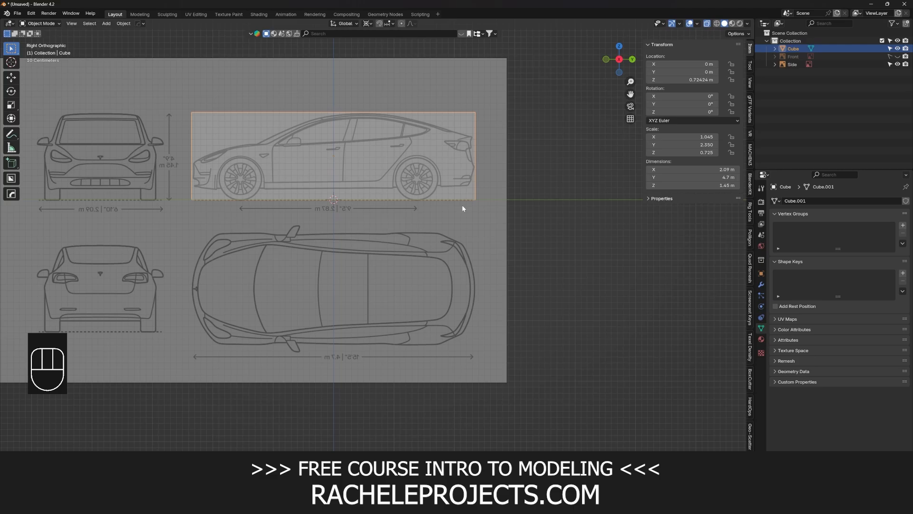
scroll(464, 208, up, 1)
key(s)
right_click(477, 211)
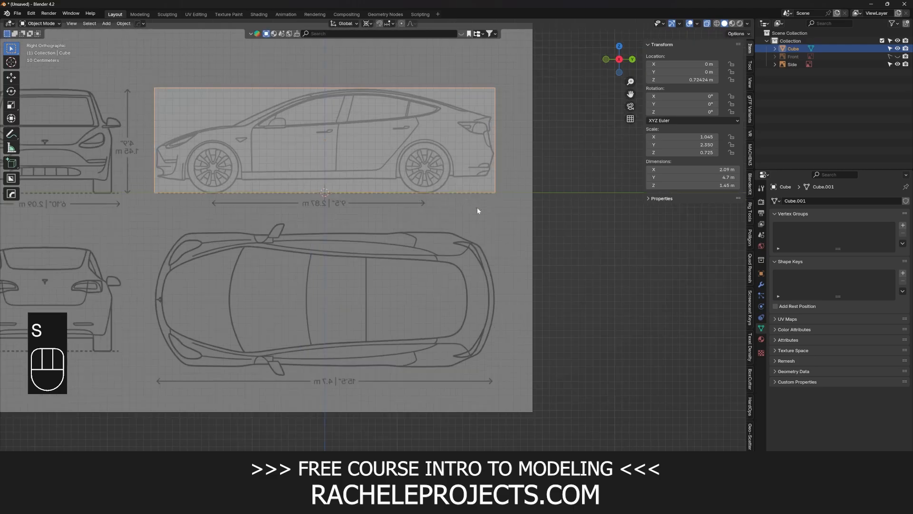
click(517, 243)
key(s)
click(597, 219)
scroll(426, 283, down, 5)
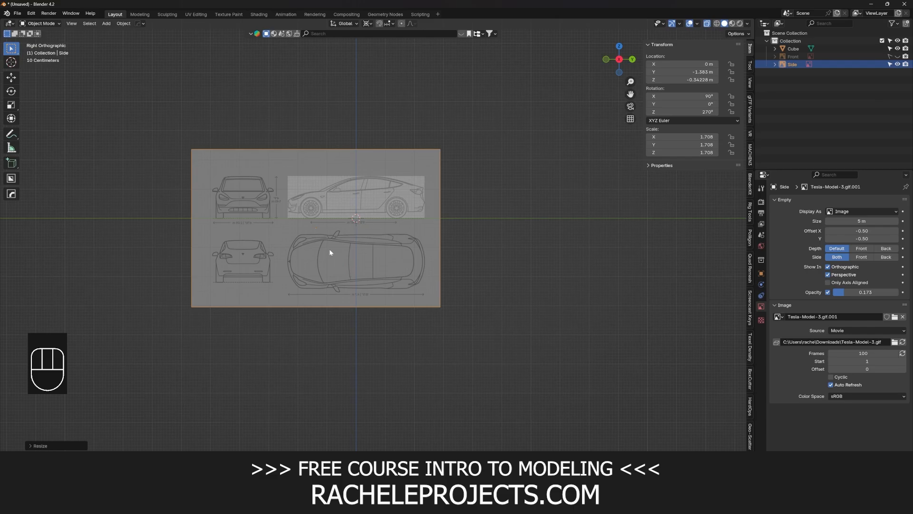
Step: Raise the Side blueprint's opacity to about 0.507 and set its visible side to Back
scroll(342, 168, up, 2)
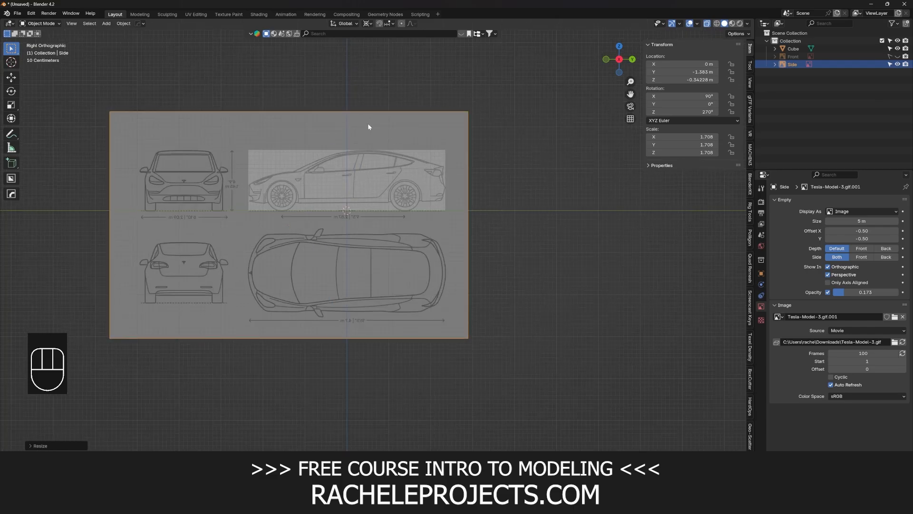
scroll(399, 213, down, 4)
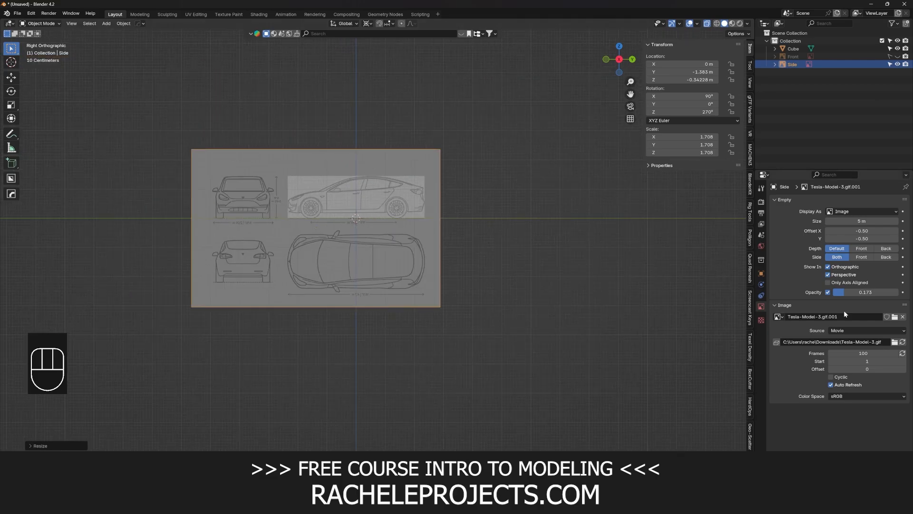
drag(841, 293, 862, 292)
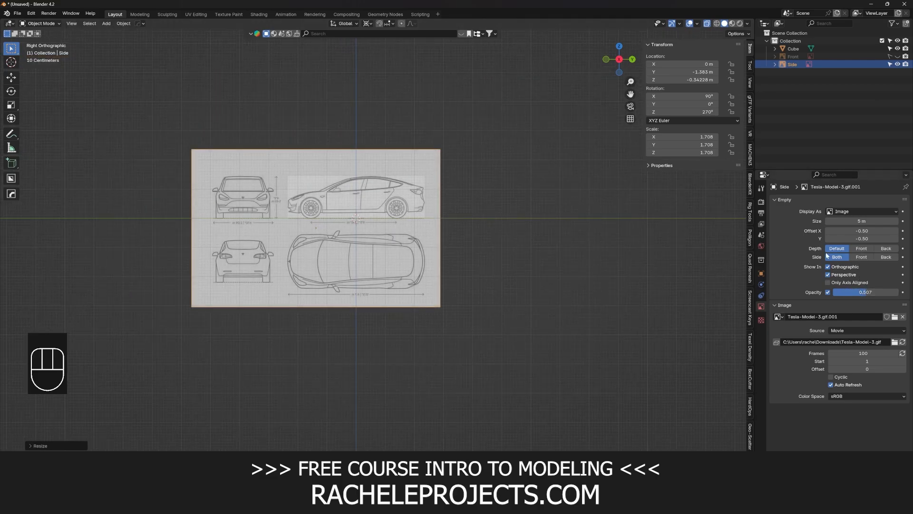
scroll(477, 192, up, 4)
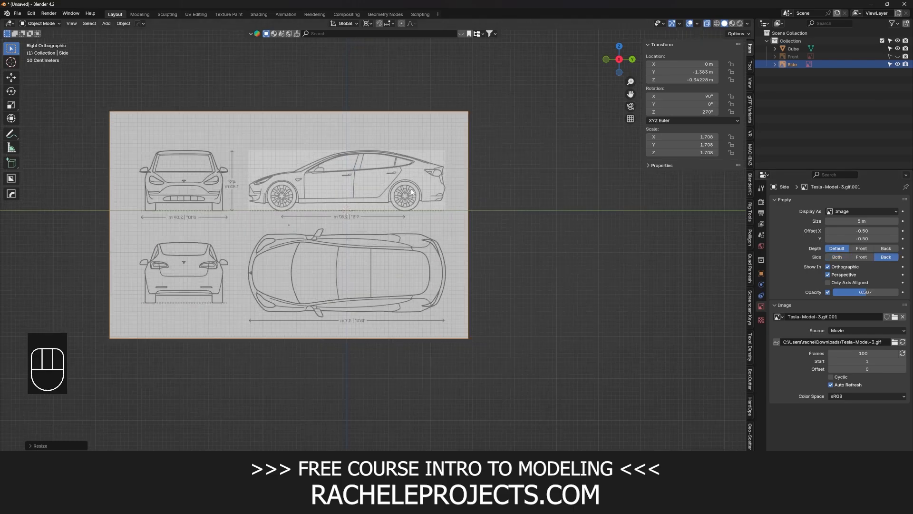
Step: Toggle X-ray to compare the solid cube with the side-view car in the Side blueprint
scroll(584, 179, down, 3)
key(alt+z)
scroll(428, 157, up, 3)
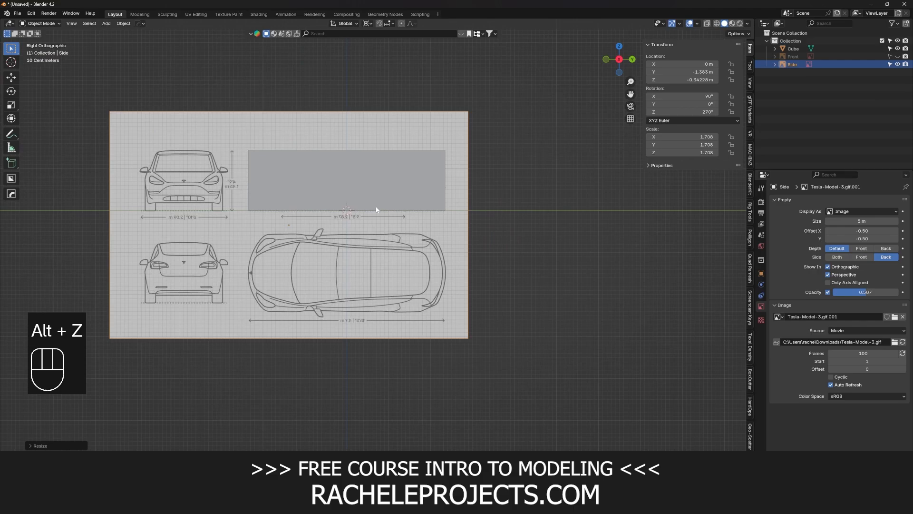
scroll(369, 171, down, 3)
key(alt+z)
key(alt+z)
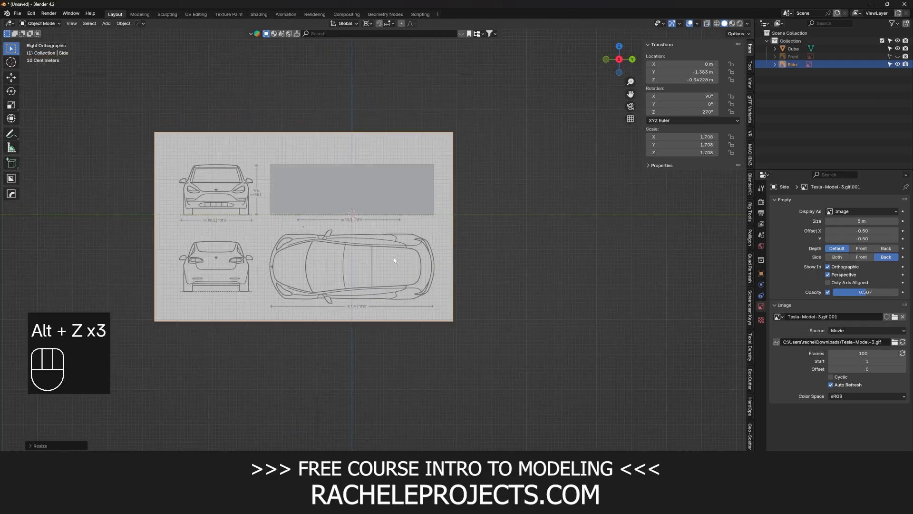
key(grave)
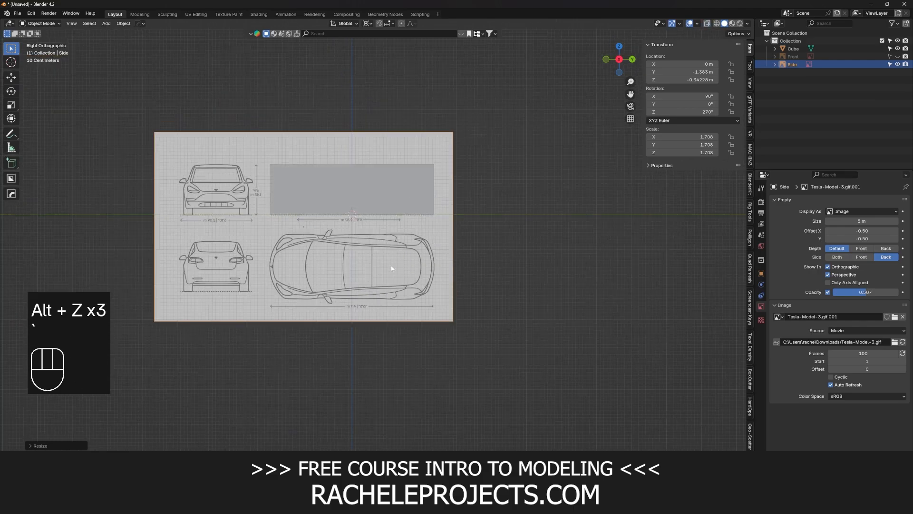
key(grave)
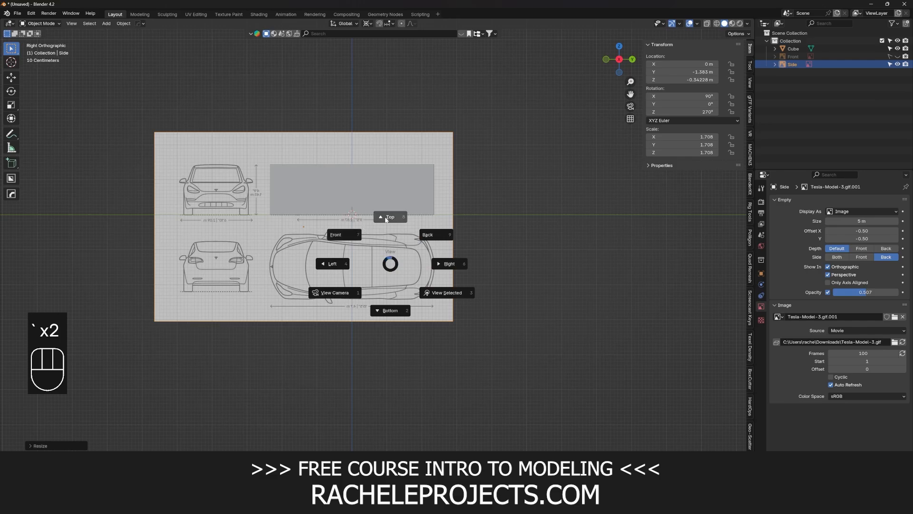
click(389, 266)
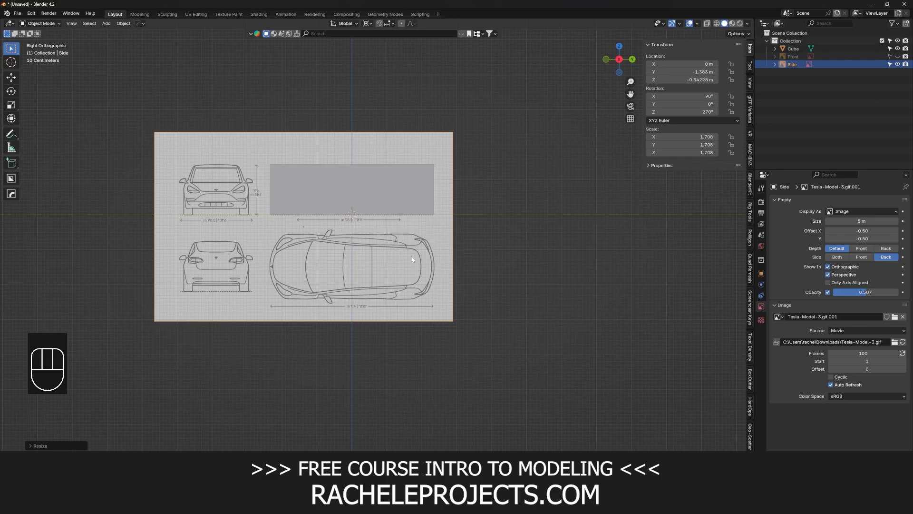
Step: Make the Side blueprint unselectable and add Tesla-Model-3.gif as another image empty in the top orthographic view
key(grave)
click(479, 206)
click(891, 64)
key(shift+a)
click(479, 270)
click(331, 157)
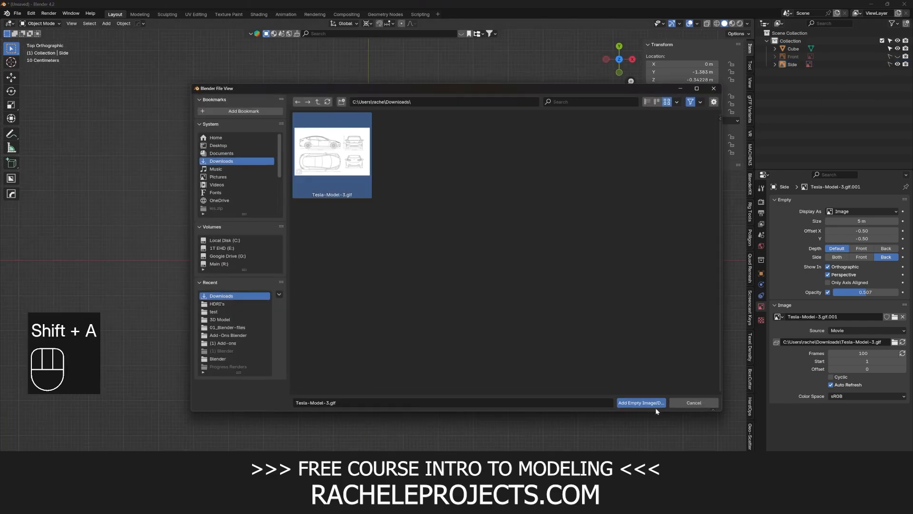
click(655, 404)
Step: Turn on X-ray and rotate the new image empty to -90° about Z in the top view
scroll(443, 307, up, 2)
key(alt+z)
key(alt+z)
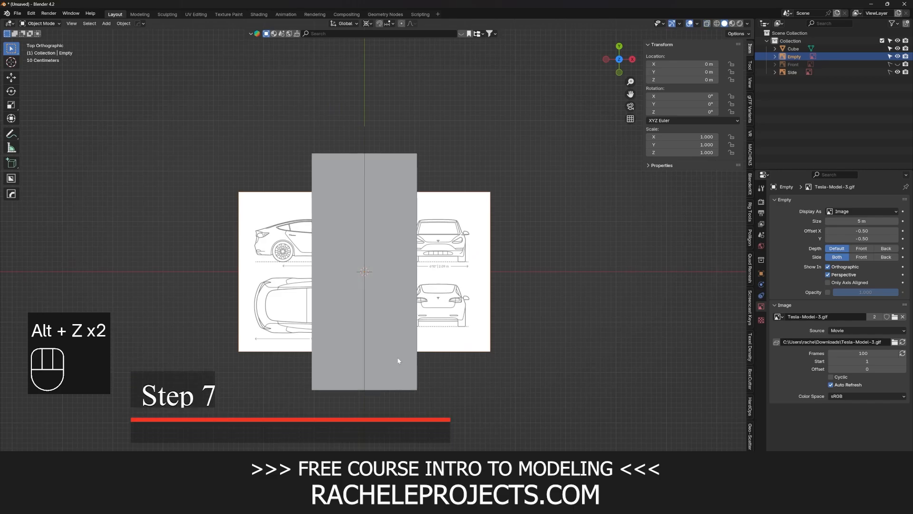
middle_drag(399, 362, 360, 296)
key(alt+z)
key(grave)
click(359, 249)
scroll(385, 295, up, 4)
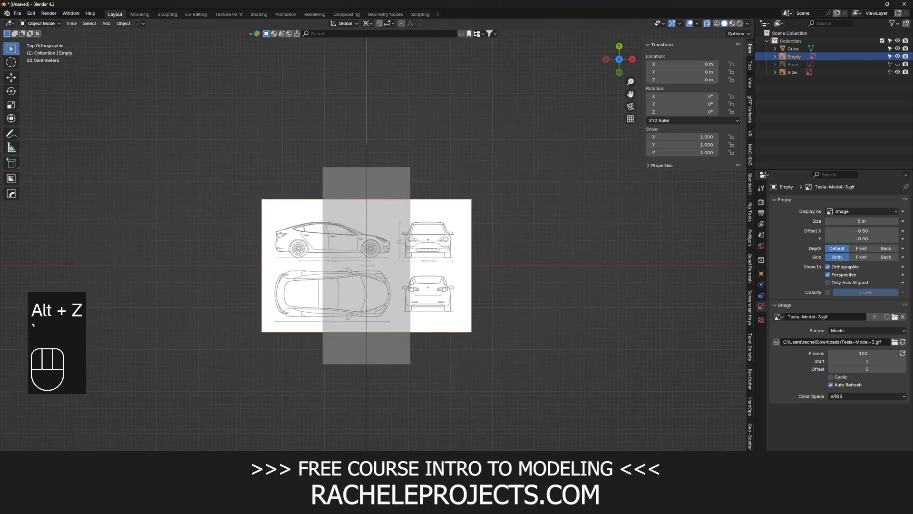
key(r)
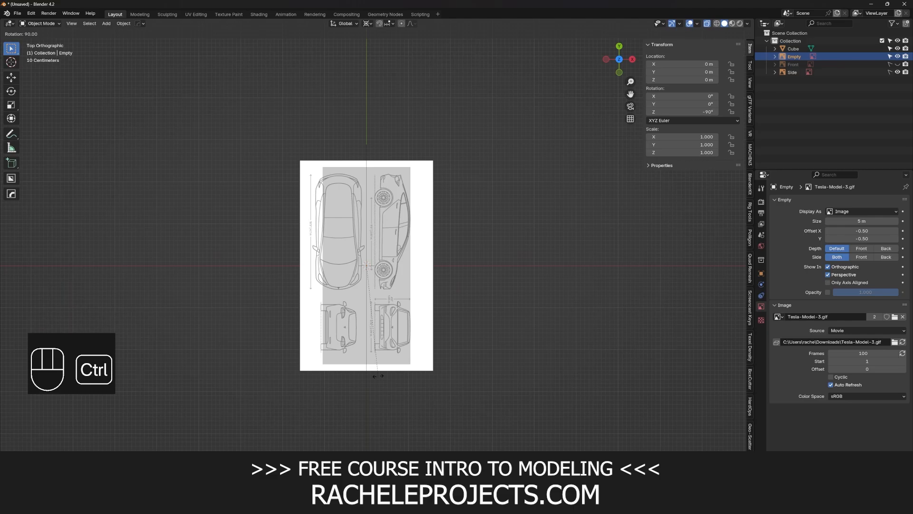
click(379, 379)
Step: Scale the new blueprint to about 1.228 and move its top-view car over the cube
key(s)
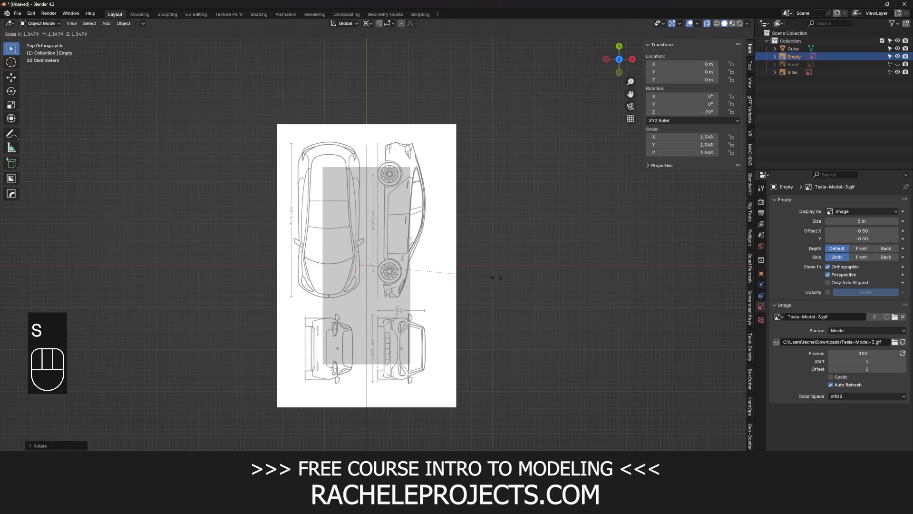
click(483, 255)
key(g)
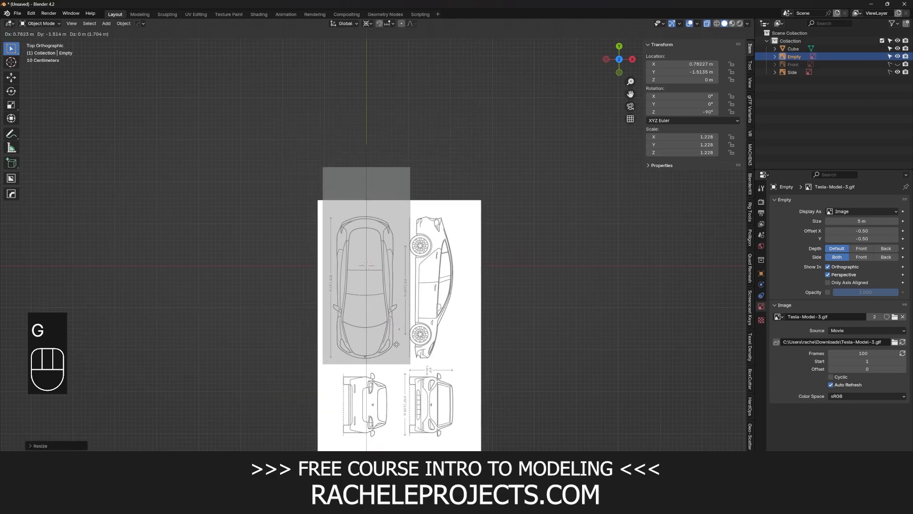
click(411, 374)
Step: Scale the new blueprint to about 1.683 and shift it to about -1.38 m in Y so the car spans the cube's length
key(s)
click(444, 273)
key(g)
key(y)
click(445, 243)
key(s)
click(443, 246)
key(g)
key(y)
click(444, 246)
scroll(442, 253, up, 3)
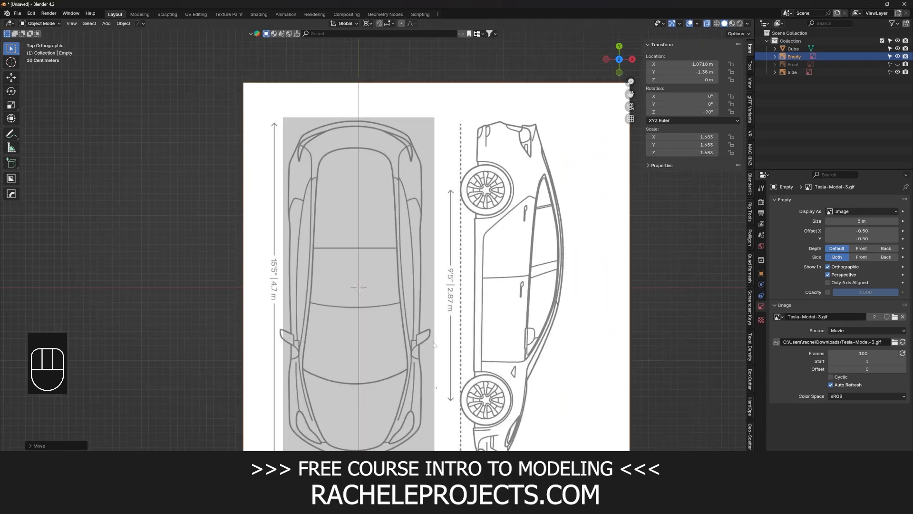
Step: Shift the new blueprint along X to about 1.11 m, centring the top-view car on the cube
shift+middle_drag(380, 325, 394, 188)
scroll(443, 199, up, 2)
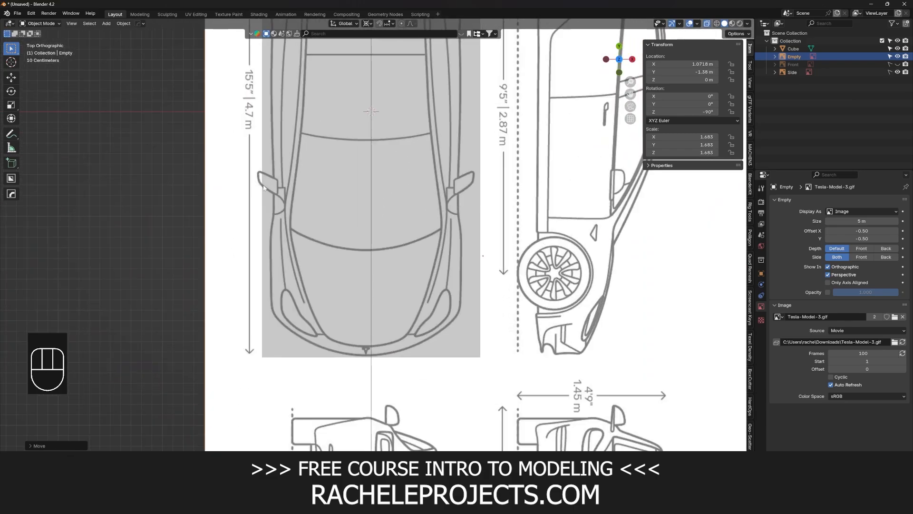
key(g)
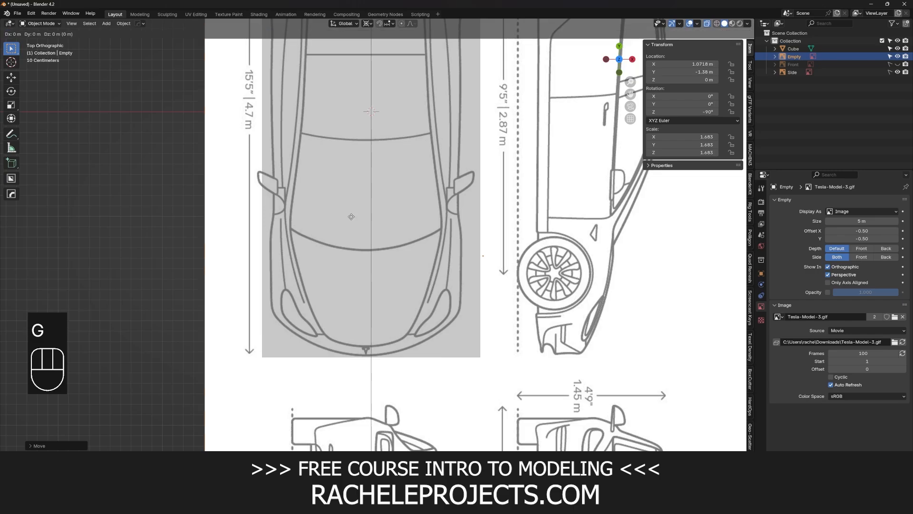
key(x)
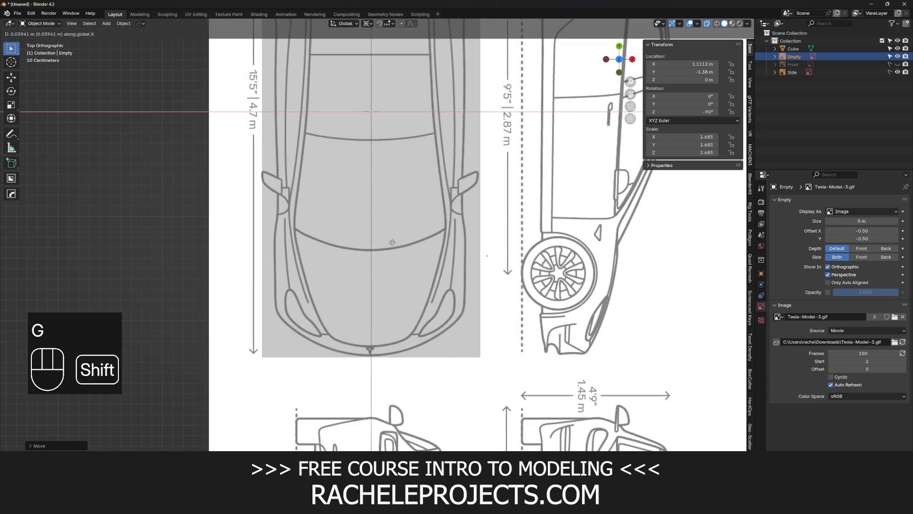
click(401, 250)
Step: Refine the new blueprint's scale to about 1.701 and move it to about 1.132 m in X and -1.377 m in Y
shift+middle_drag(533, 38, 552, 245)
key(s)
click(567, 231)
scroll(407, 339, down, 2)
key(g)
click(408, 327)
scroll(406, 304, up, 1)
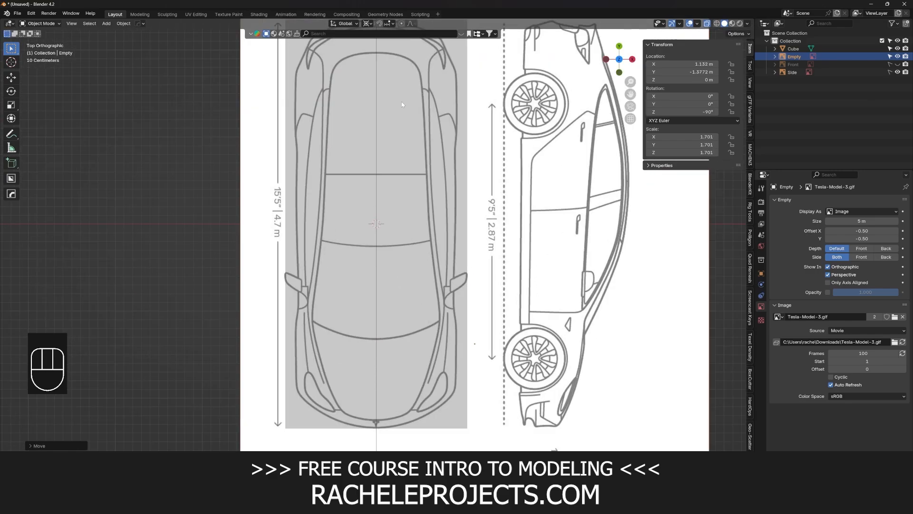
Step: Rename the newly aligned top-view blueprint as Top and make the hidden Front blueprint visible again
shift+middle_drag(402, 95, 411, 255)
scroll(413, 238, up, 3)
scroll(416, 224, down, 6)
scroll(429, 284, down, 6)
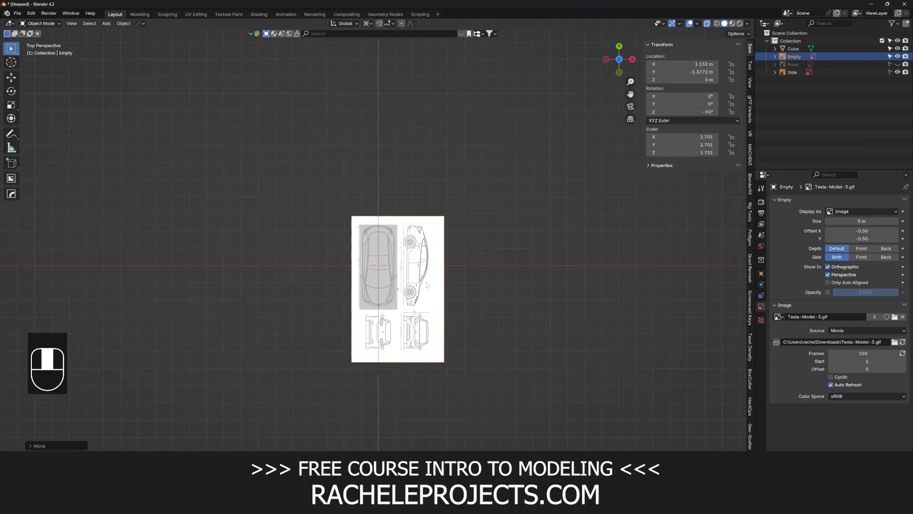
middle_drag(437, 296, 439, 274)
scroll(439, 272, up, 3)
scroll(440, 275, up, 1)
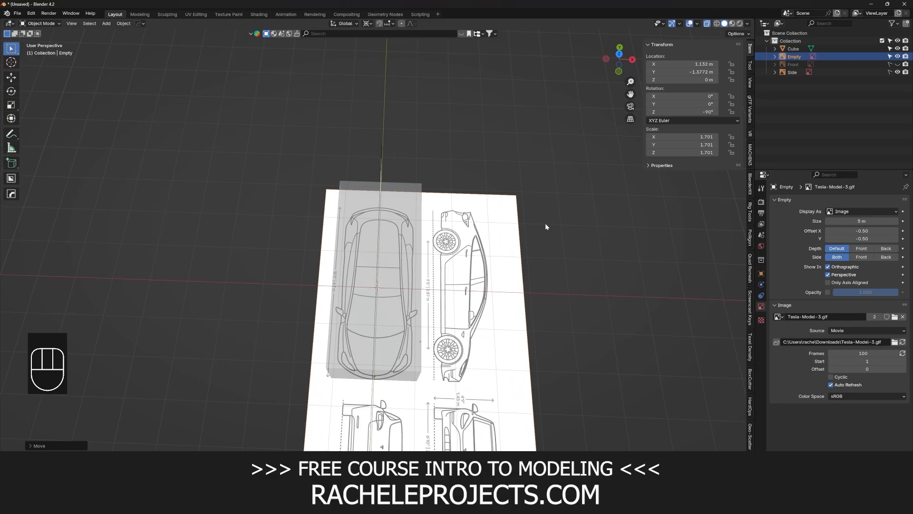
double_click(795, 56)
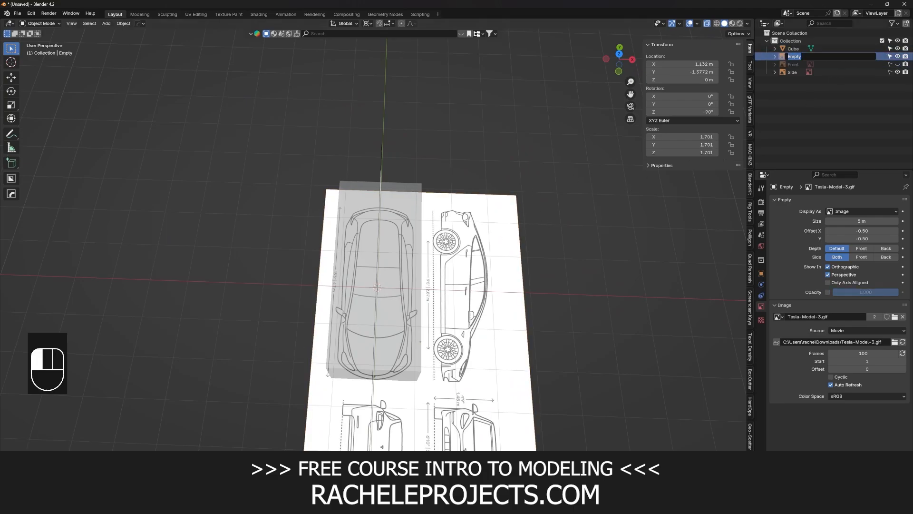
text(Top)
key(Return)
click(898, 57)
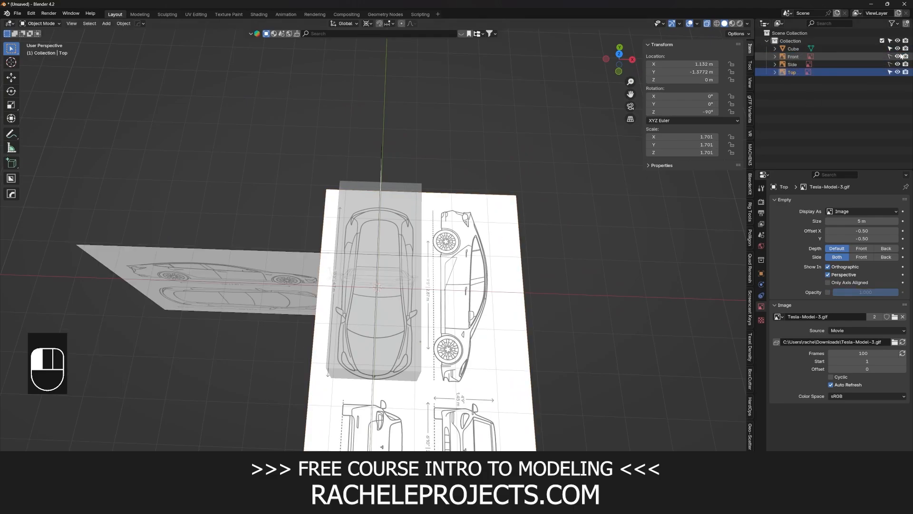
Step: Restrict the Top blueprint to axis-aligned views only, checking it in both top and perspective views
scroll(512, 222, down, 4)
middle_drag(512, 221, 502, 174)
scroll(520, 233, up, 4)
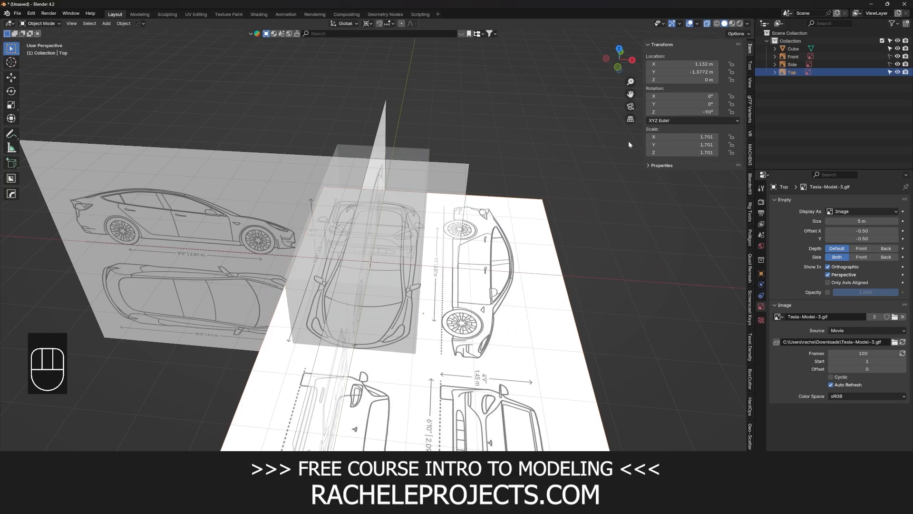
click(159, 214)
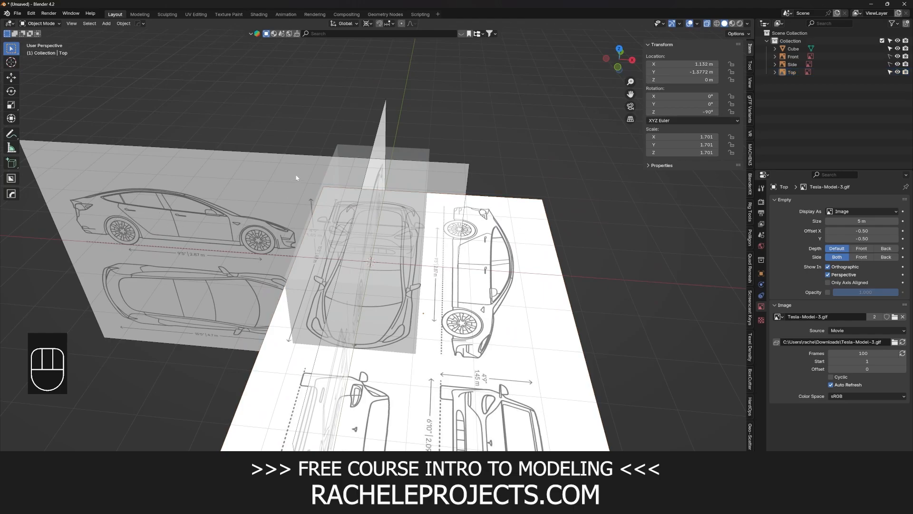
click(858, 284)
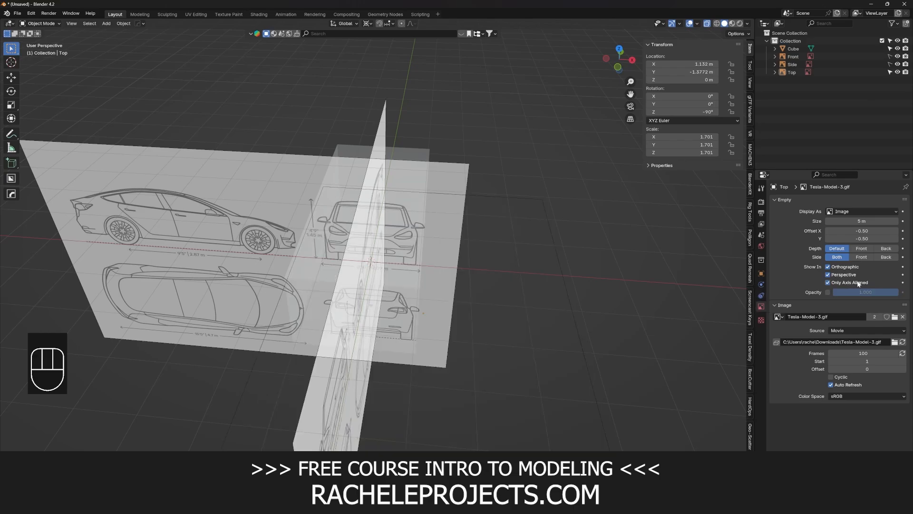
click(859, 284)
click(859, 284)
click(859, 284)
middle_drag(518, 317, 832, 313)
click(842, 285)
middle_drag(428, 328, 404, 334)
key(grave)
scroll(466, 333, down, 5)
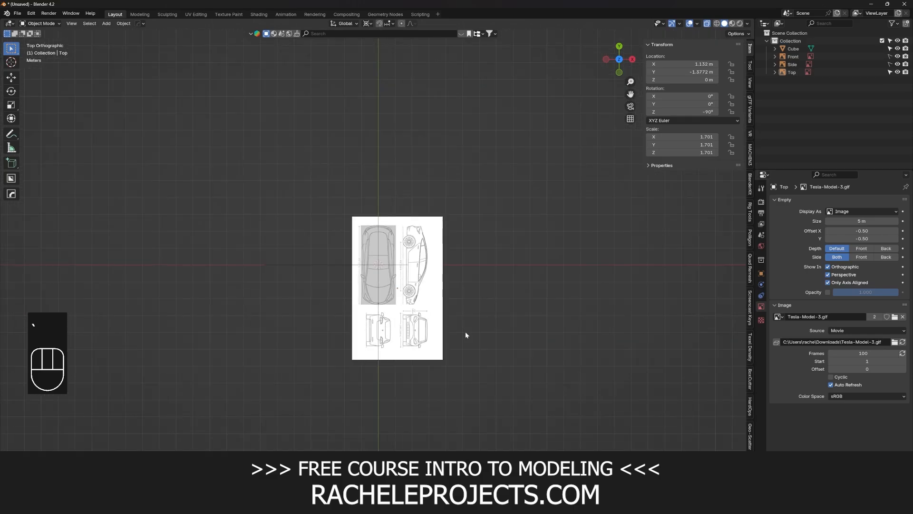
middle_drag(466, 335, 433, 285)
scroll(416, 284, up, 4)
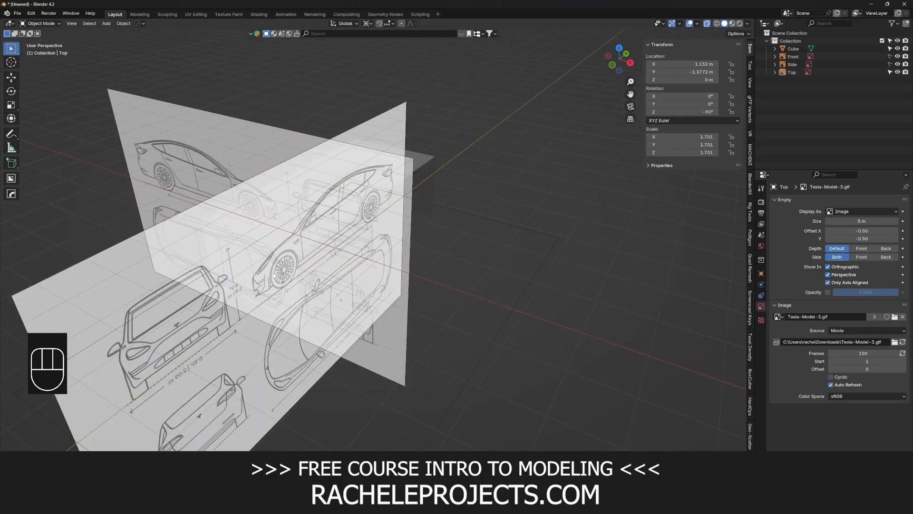
Step: Restrict the Side and Front blueprints to axis-aligned views only
scroll(274, 275, down, 4)
click(794, 65)
click(842, 283)
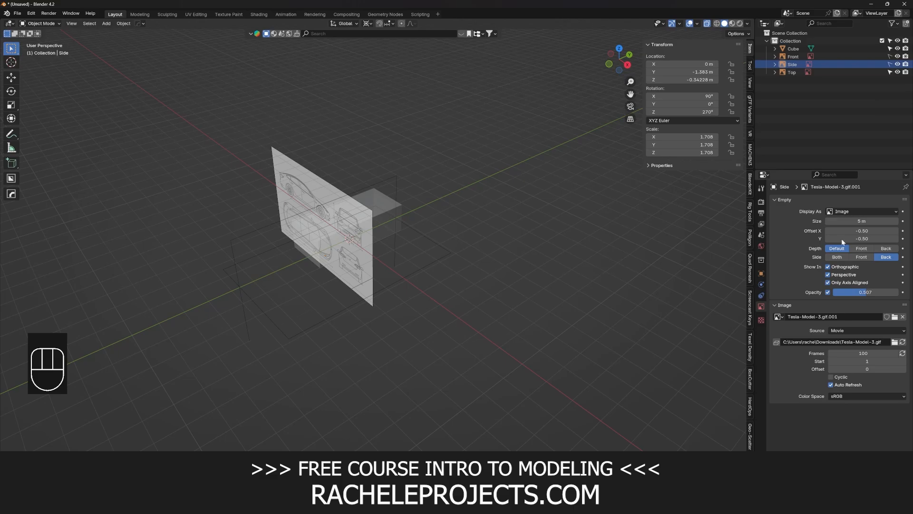
click(794, 57)
click(841, 283)
Step: Examine how the Front blueprint displays from the back, perspective and front views
key(grave)
scroll(435, 284, up, 4)
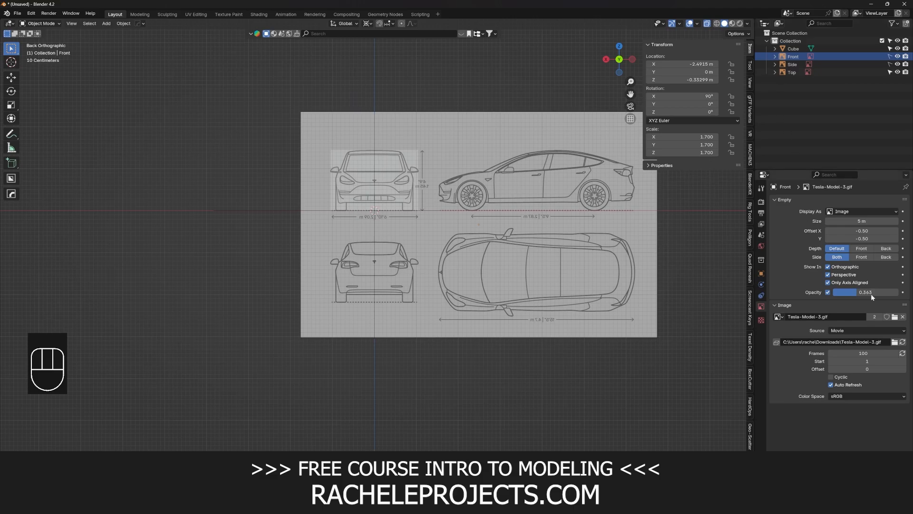
scroll(390, 247, down, 4)
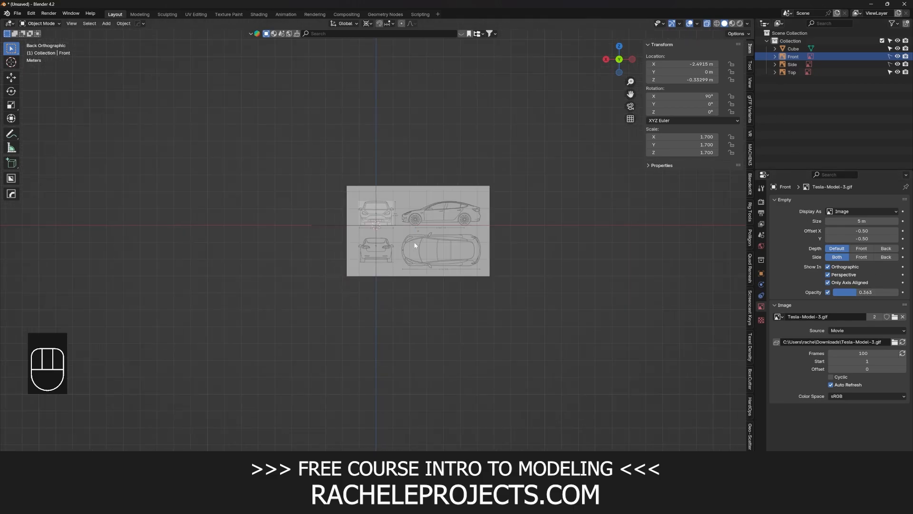
mouse_move(402, 267)
middle_down()
mouse_move(387, 243)
mouse_move(392, 259)
mouse_move(400, 252)
middle_up()
key(grave)
click(380, 197)
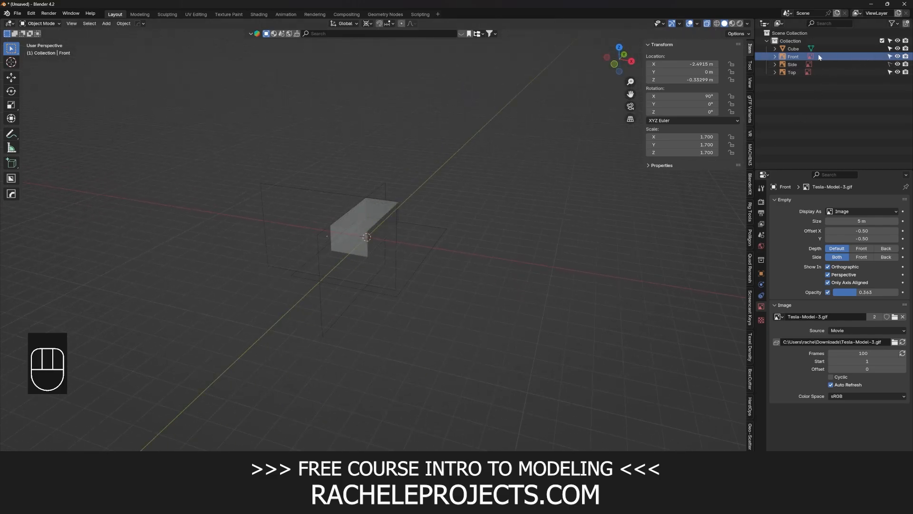
click(819, 58)
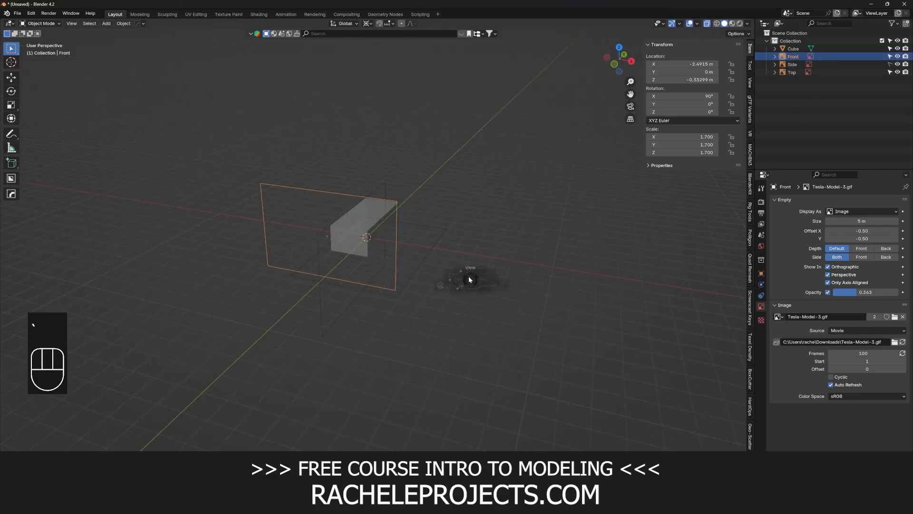
click(431, 251)
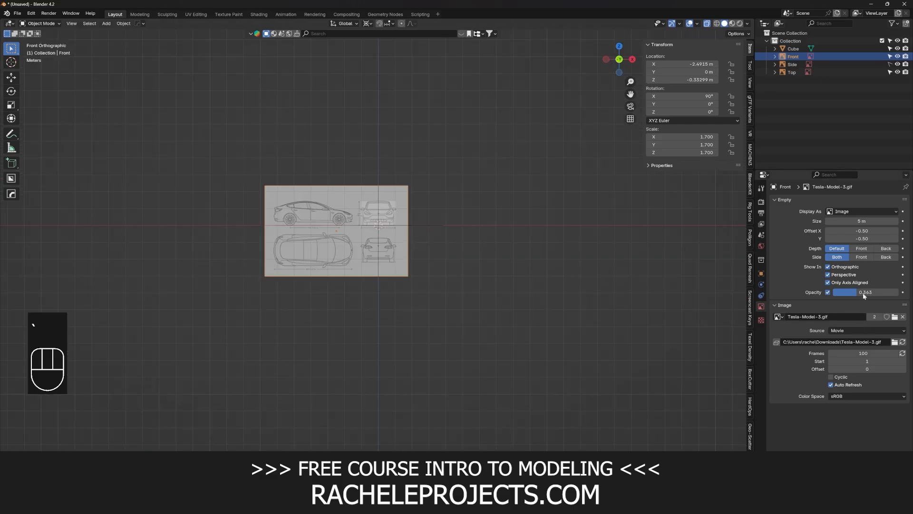
Step: Turn off the axis-aligned-only display for the Front blueprint and move it along Y to about -7.41 m
middle_drag(367, 304, 318, 199)
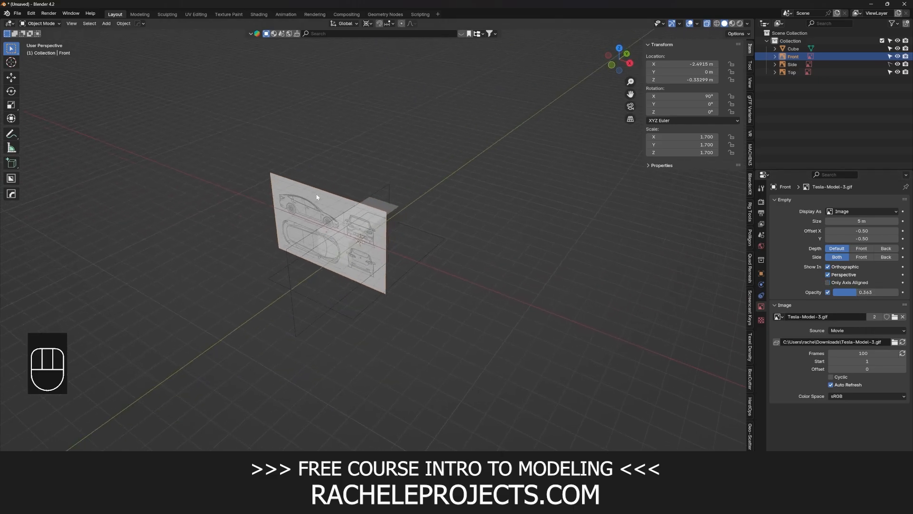
key(g)
key(y)
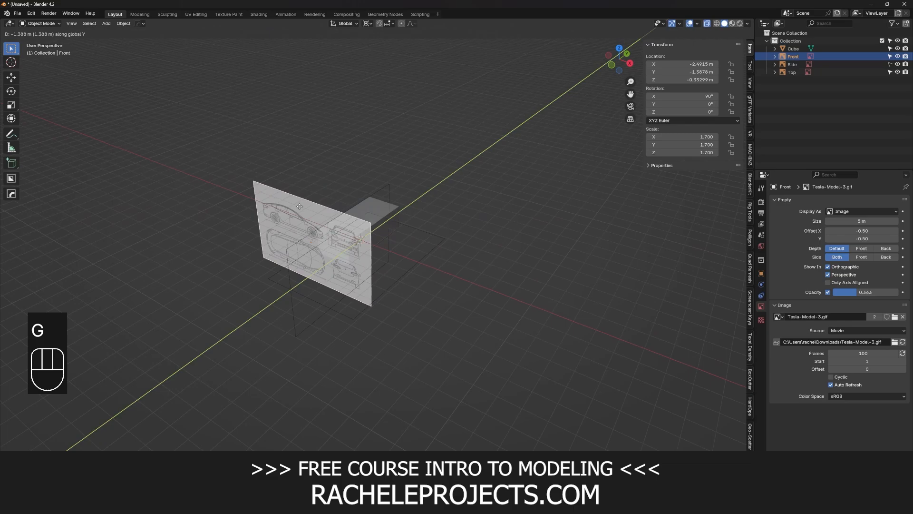
click(231, 270)
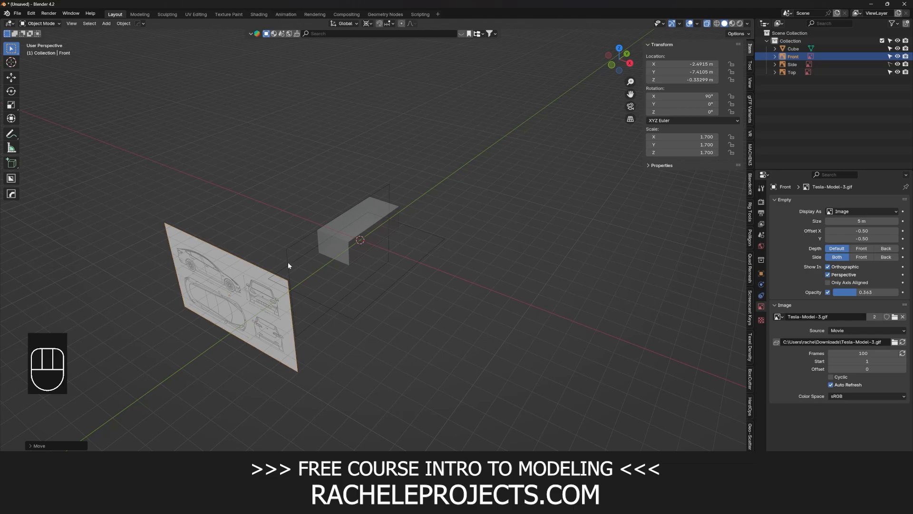
Step: Set the Front blueprint's depth to Back and its displayed side to Front, checking it from different views
middle_drag(306, 310, 322, 261)
key(grave)
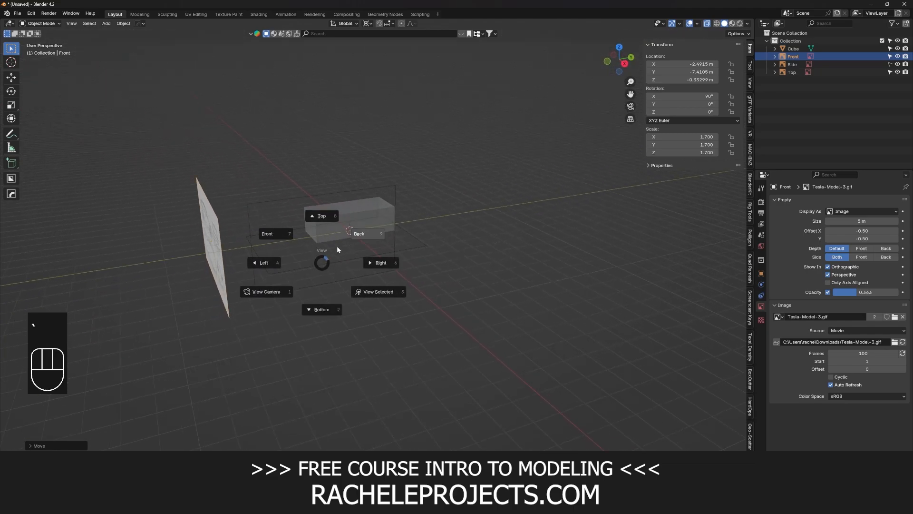
click(353, 237)
scroll(528, 245, up, 5)
click(861, 248)
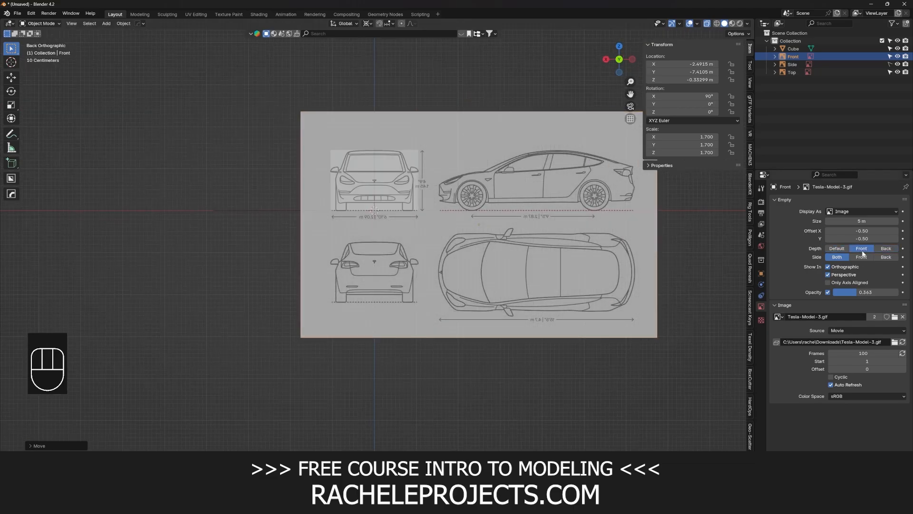
click(886, 249)
click(862, 257)
click(481, 224)
key(grave)
click(432, 196)
middle_drag(542, 221, 513, 204)
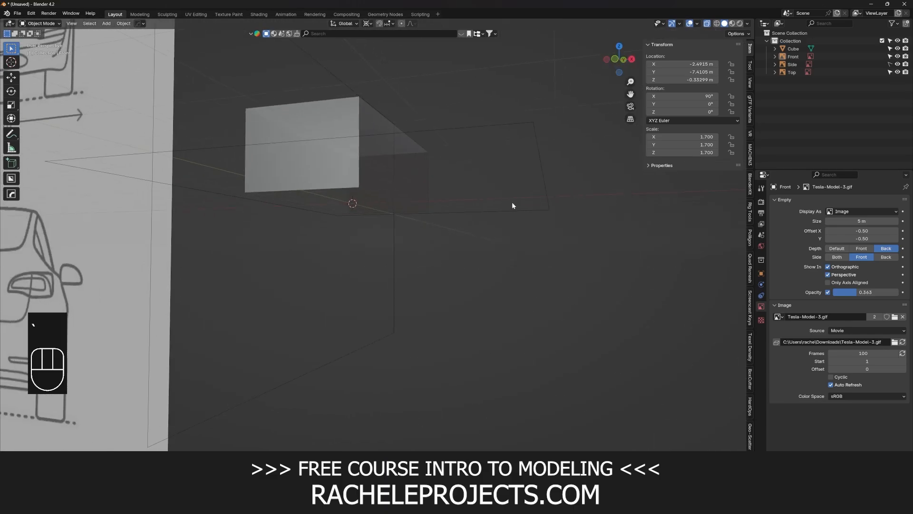
scroll(512, 202, down, 5)
middle_drag(447, 278, 461, 296)
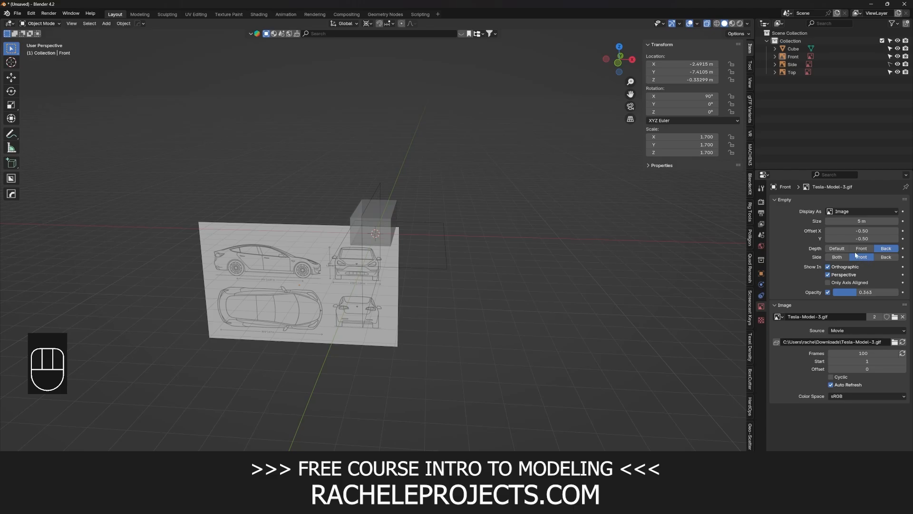
Step: Compare the Front blueprint's Default and Back depths, and its Both and Front side options in back view
click(837, 249)
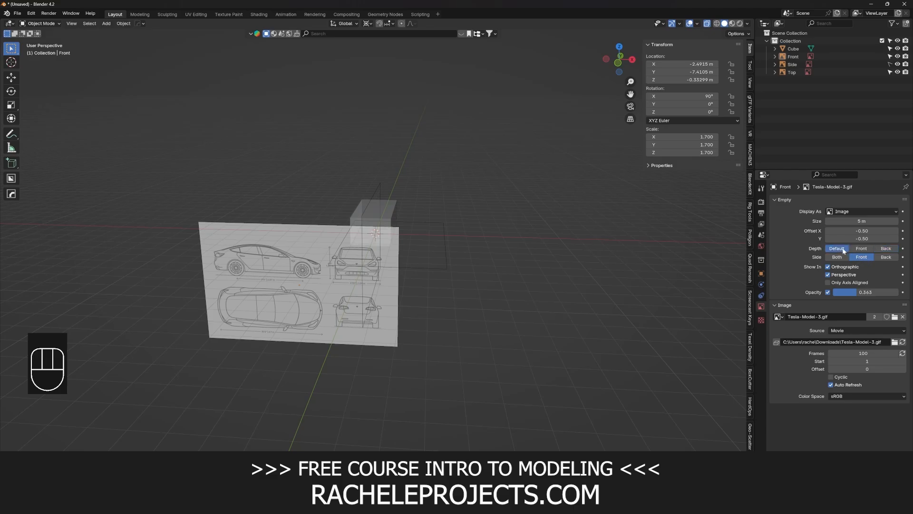
click(886, 249)
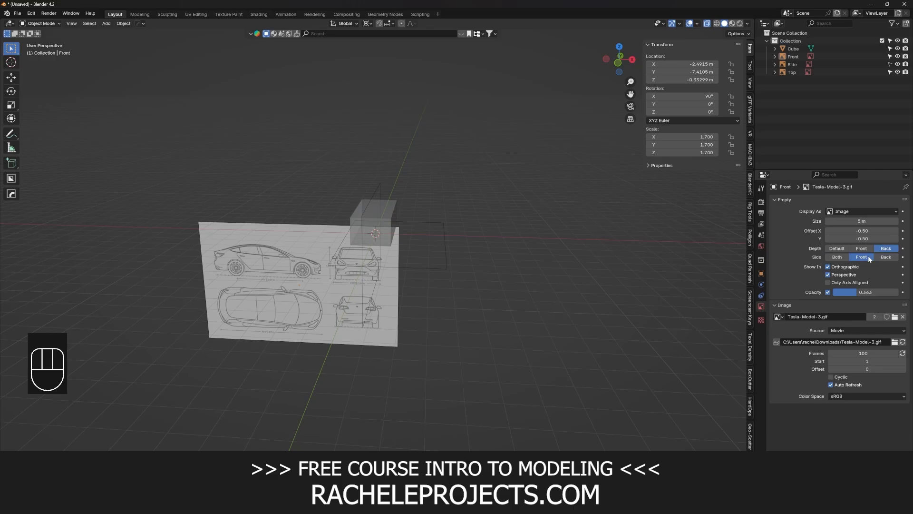
key(grave)
click(539, 288)
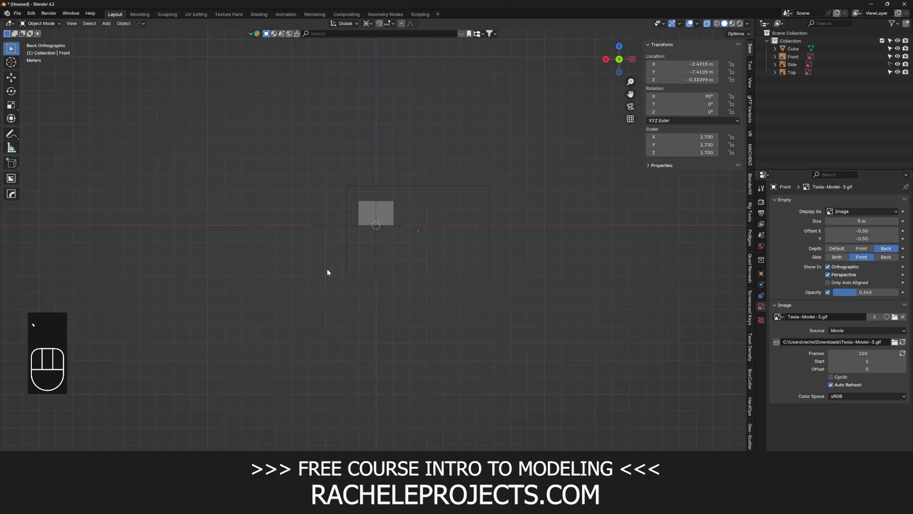
click(848, 257)
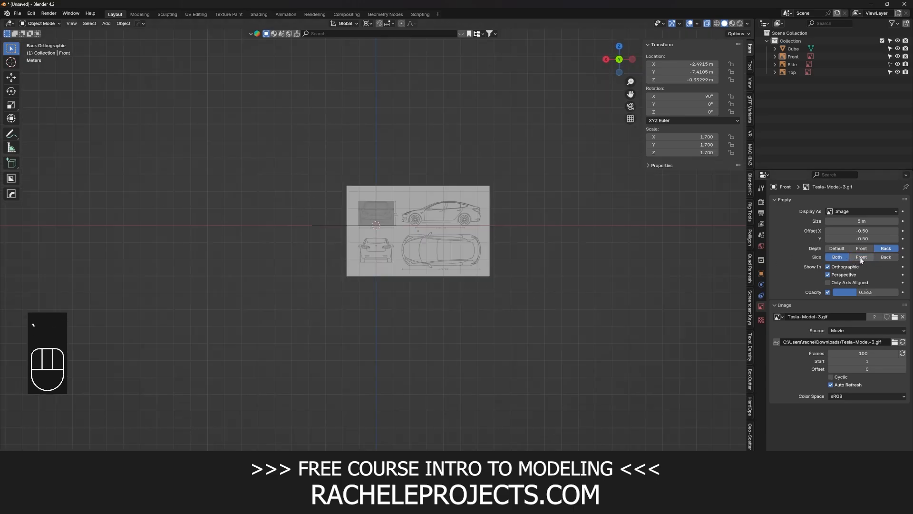
click(861, 257)
middle_drag(417, 231, 526, 281)
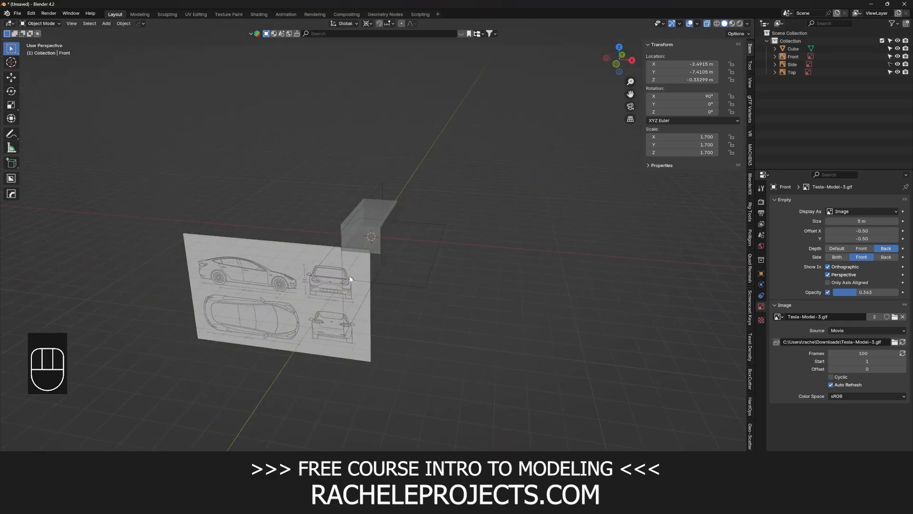
Step: Undo the last trial changes to the Front blueprint's display options
key(ctrl+z)
key(ctrl+z)
key(ctrl+z)
key(ctrl+z)
key(ctrl+z)
key(ctrl+z)
Step: Add Tesla-Model-3.gif as a reference image aligned to the back view
key(shift+a)
mouse_move(395, 254)
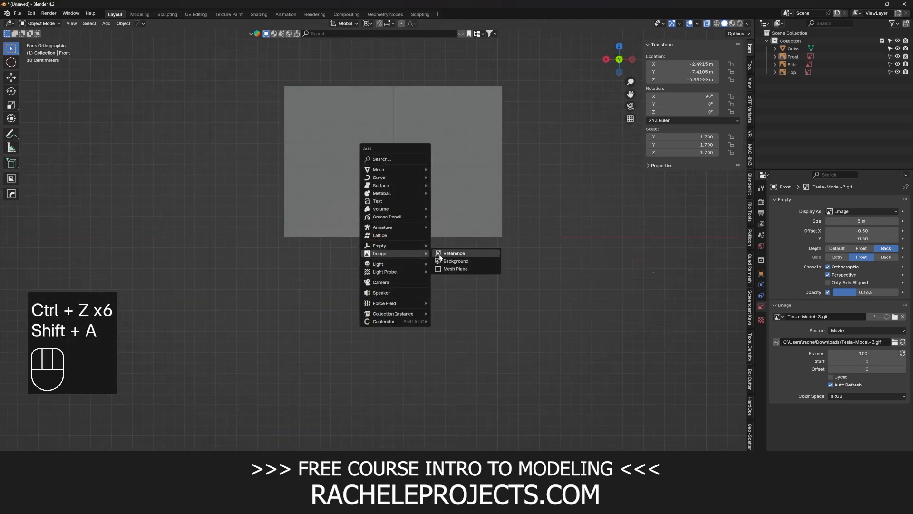
click(459, 254)
click(333, 154)
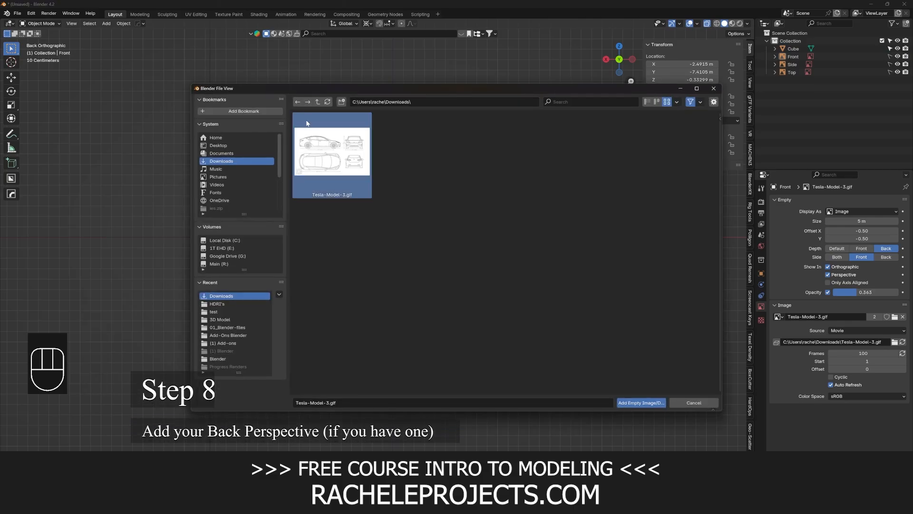
click(650, 402)
Step: Move the new blueprint to about 1.474 m in X and 1.088 m in Z, placing the rear-view car on the cube's base
key(g)
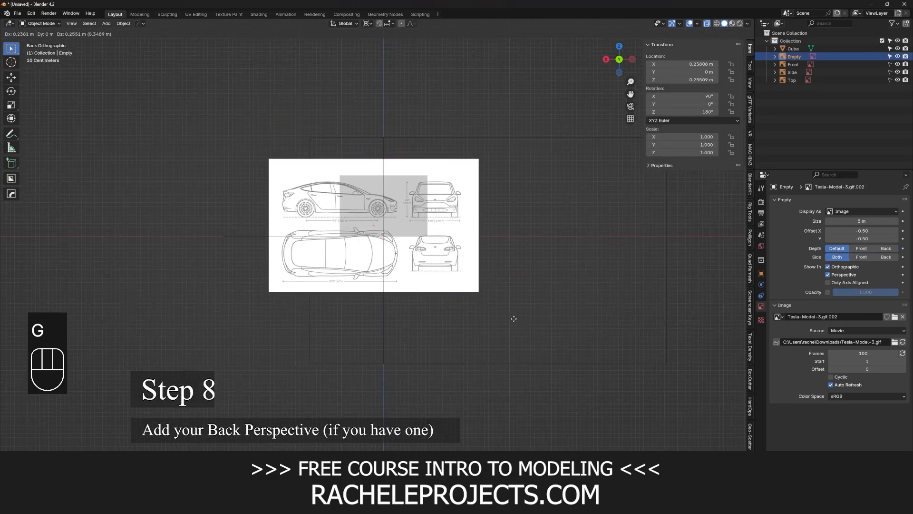
click(465, 290)
scroll(425, 258, up, 4)
scroll(424, 259, up, 4)
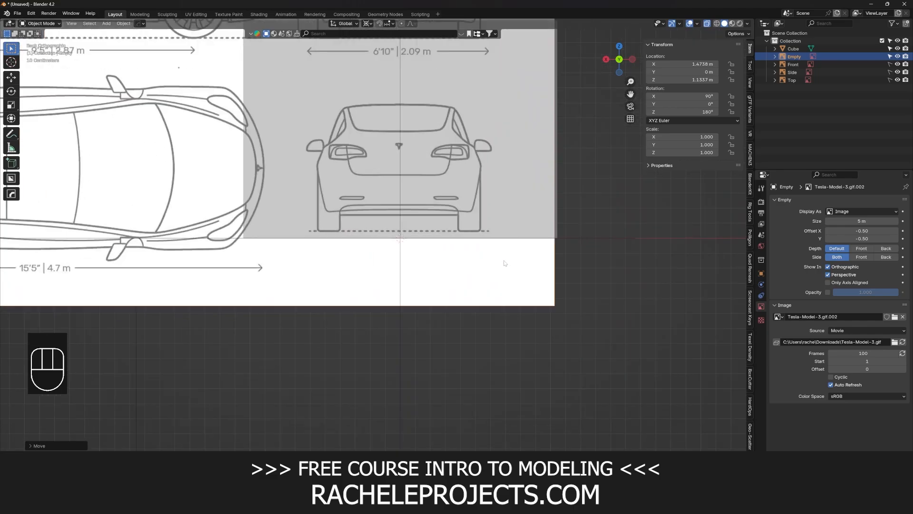
key(g)
click(518, 332)
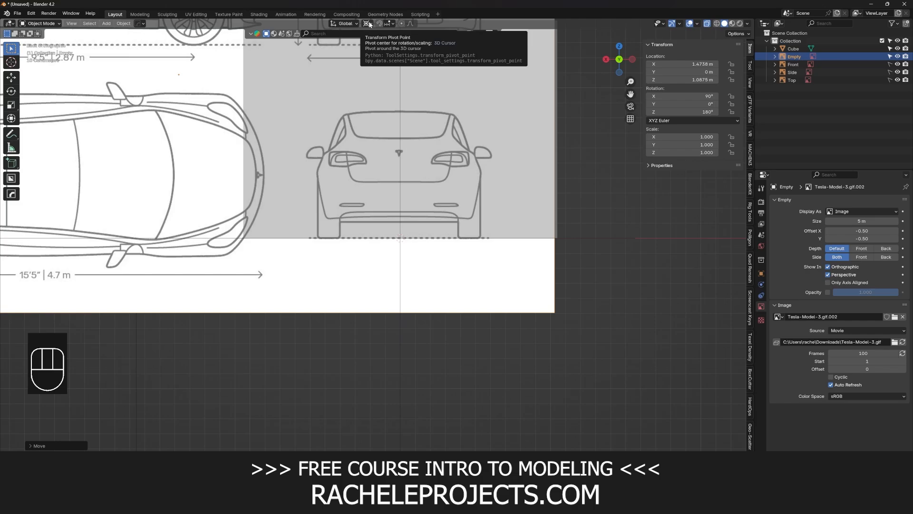
Step: Scale the rear-view blueprint from the 3D cursor to about 1.695 and centre it in X on the guide cube at about 2.482 m
shift+middle_drag(451, 164, 398, 239)
key(s)
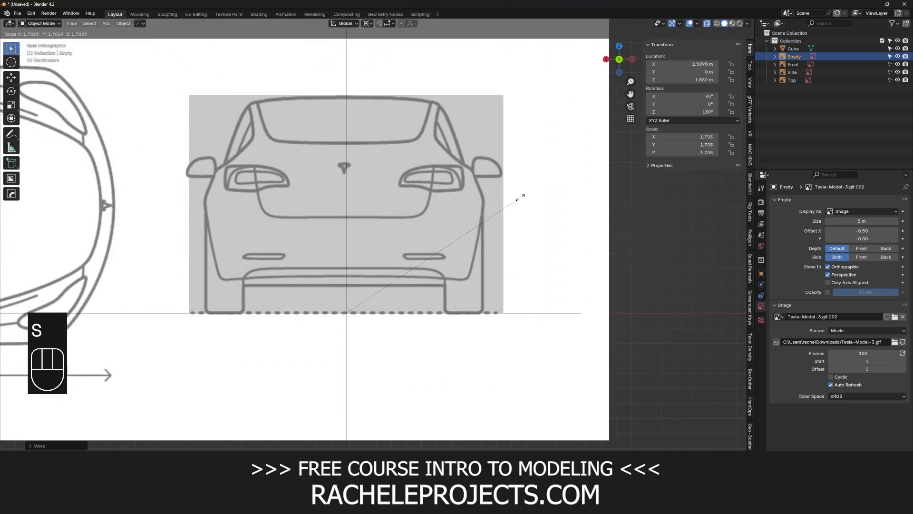
click(543, 242)
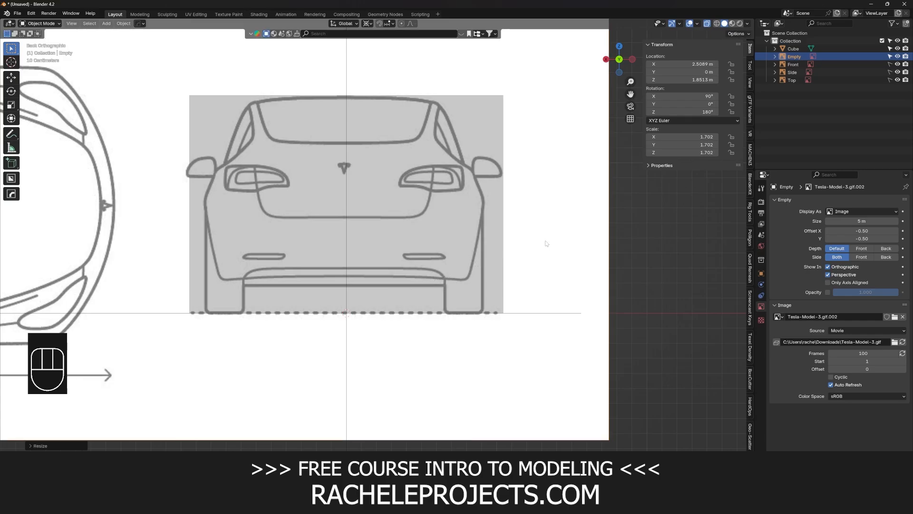
key(g)
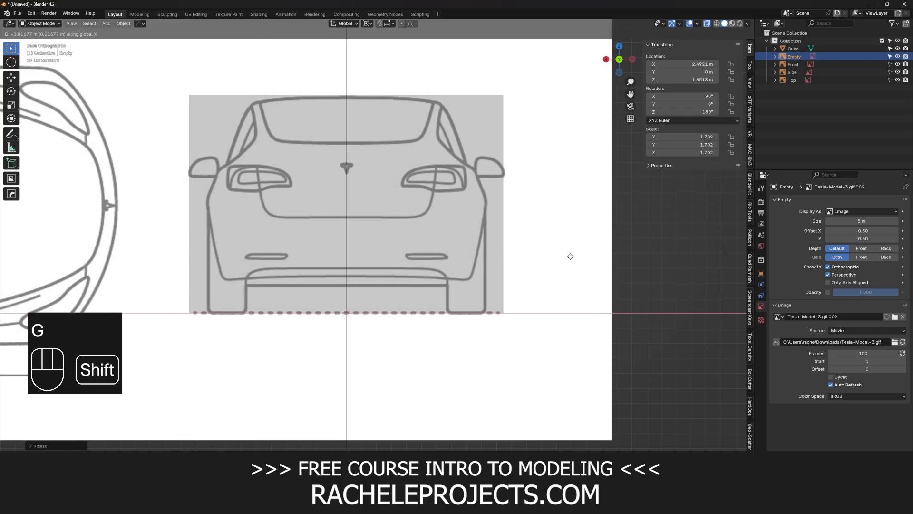
click(570, 260)
key(s)
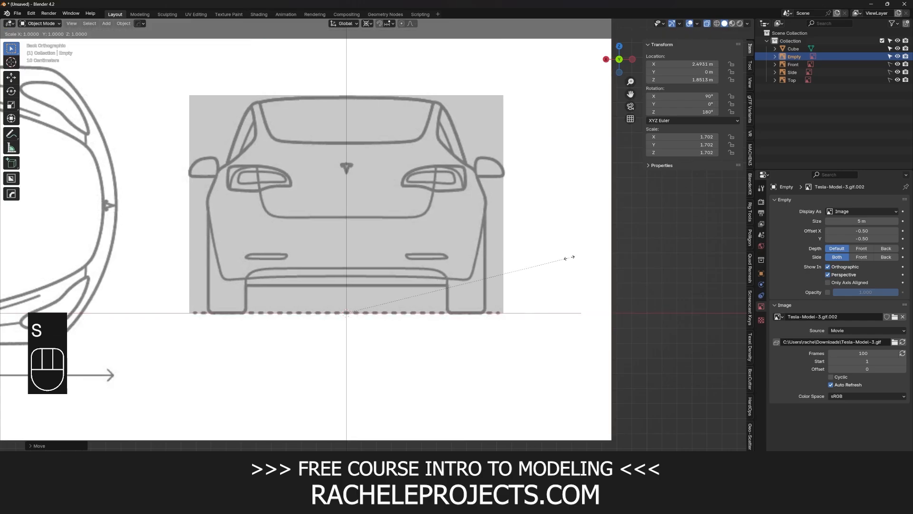
click(560, 260)
Step: Rename the rear-view blueprint as Back and set its Side display option to Front
scroll(431, 250, down, 4)
middle_drag(431, 250, 376, 272)
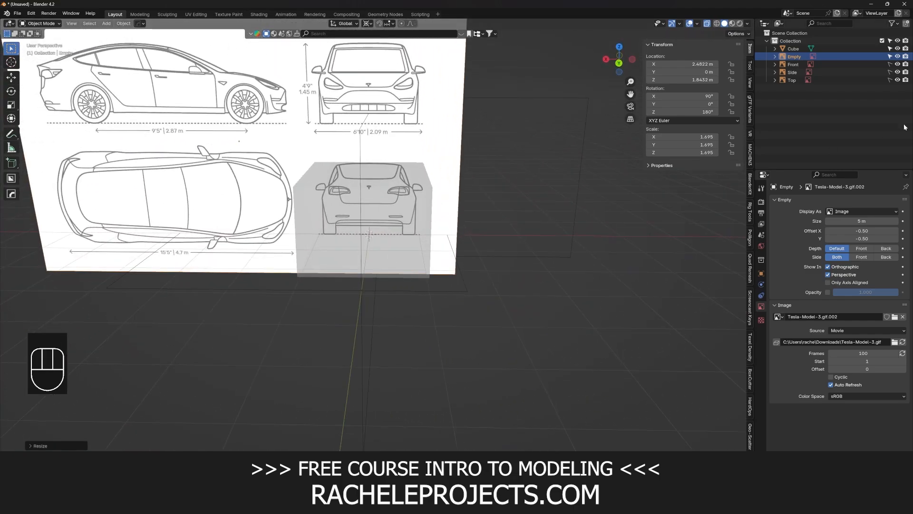
double_click(793, 59)
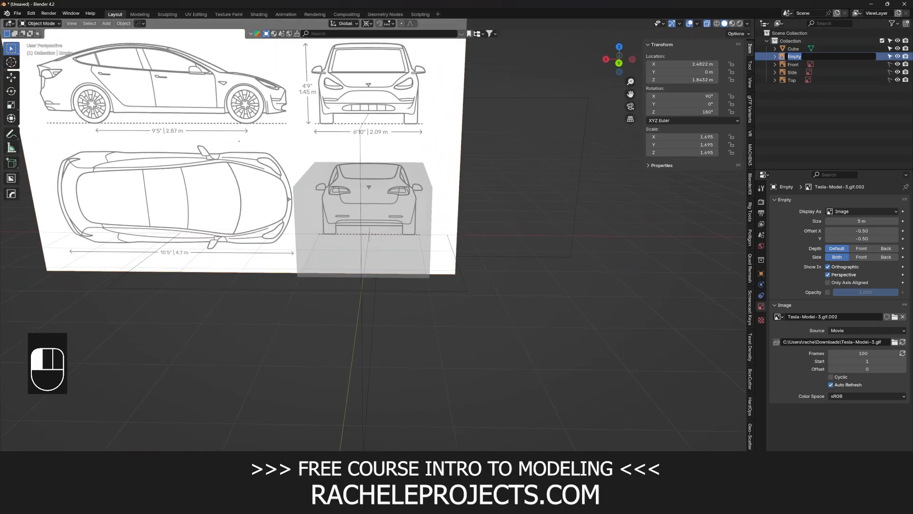
text(Back)
Step: Hide the guide cube so only the blueprints are displayed
middle_drag(423, 172, 489, 177)
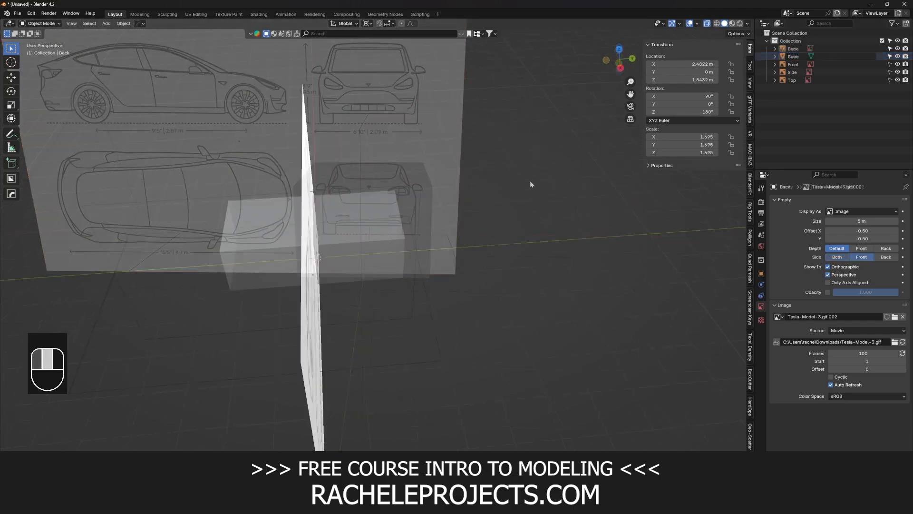
click(897, 56)
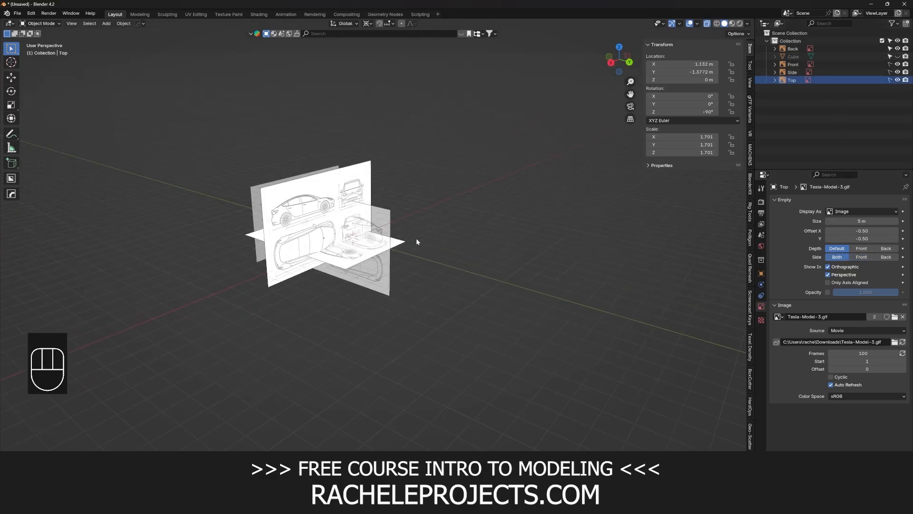
Step: Examine the arrangement and one-sided display of the four blueprints from several angles and in top view
middle_drag(417, 242, 386, 295)
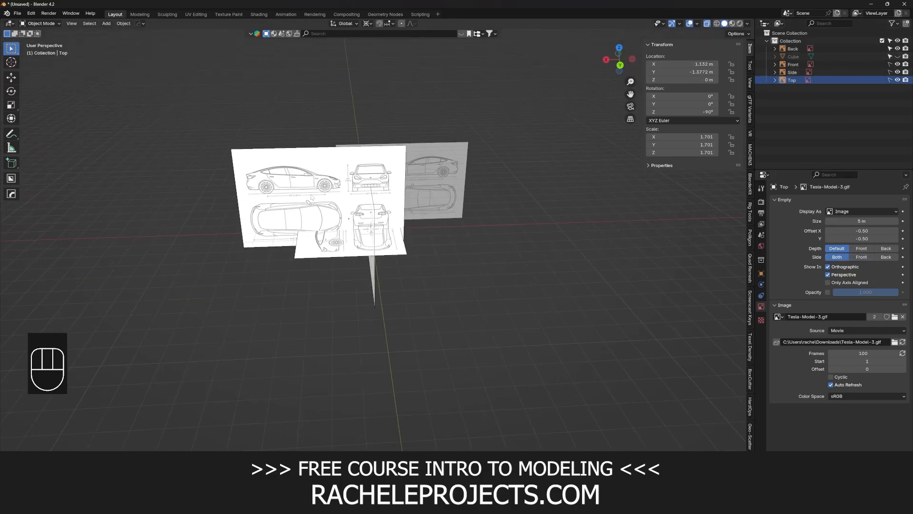
middle_drag(312, 196, 264, 223)
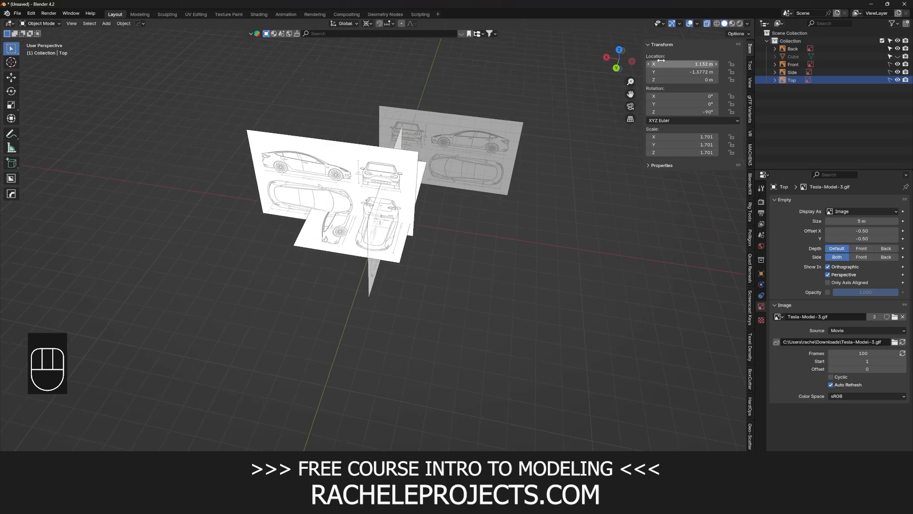
scroll(282, 272, up, 6)
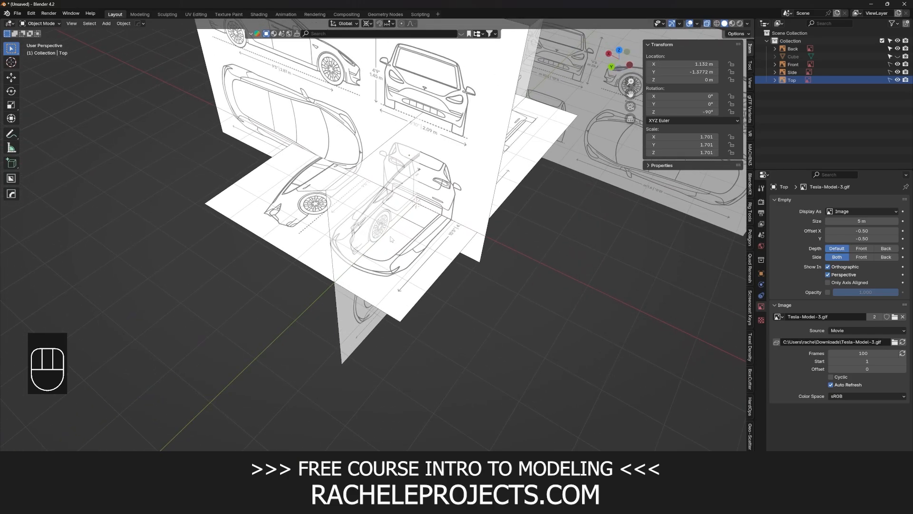
key(KP_7)
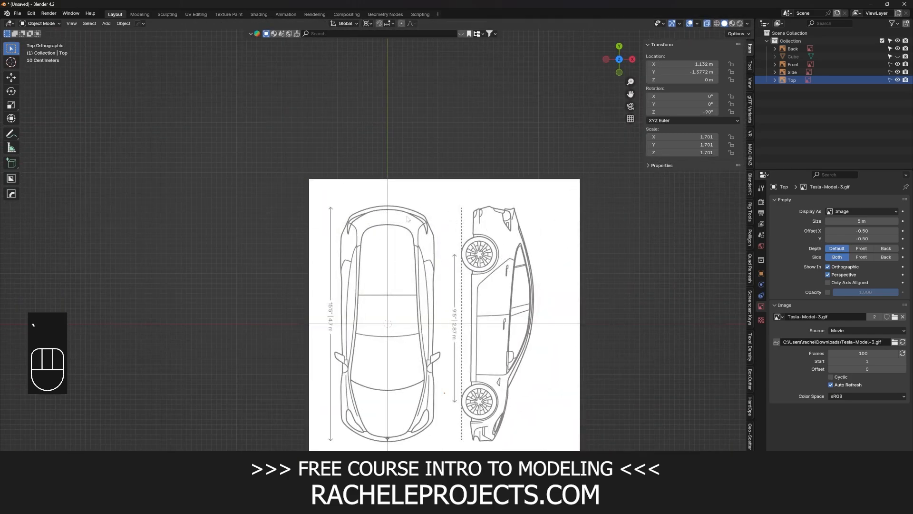
scroll(440, 233, down, 3)
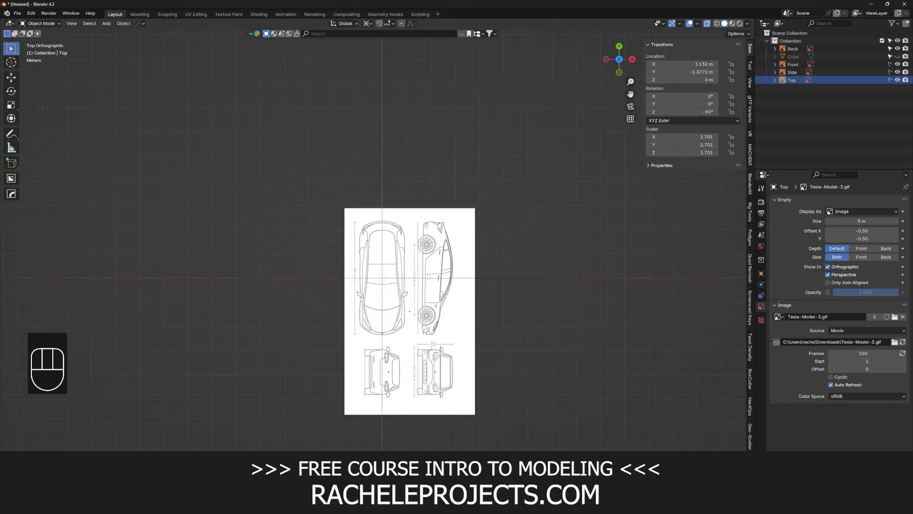
middle_drag(440, 234, 421, 215)
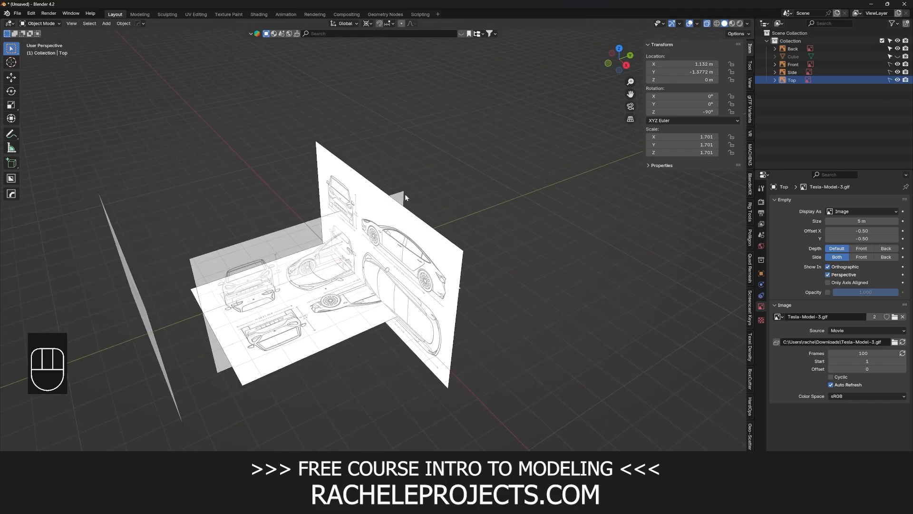
scroll(358, 246, down, 4)
middle_drag(352, 252, 341, 263)
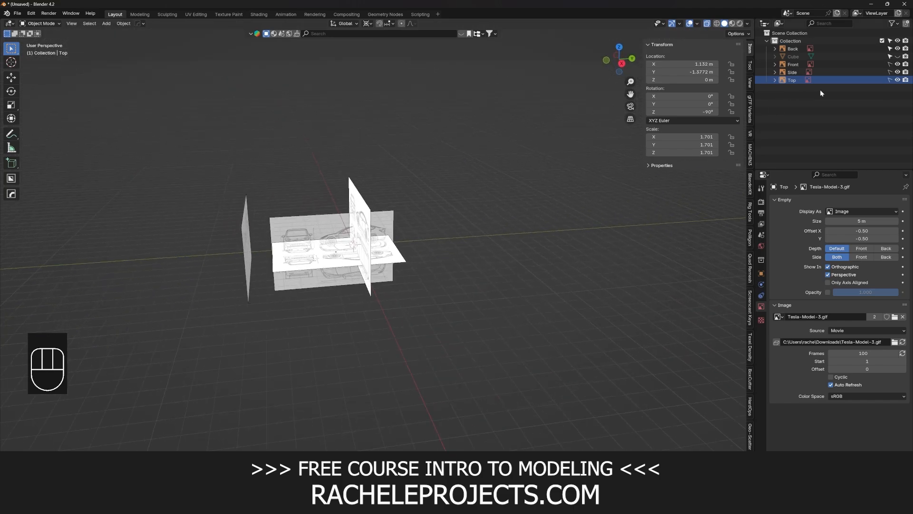
middle_drag(214, 231, 244, 235)
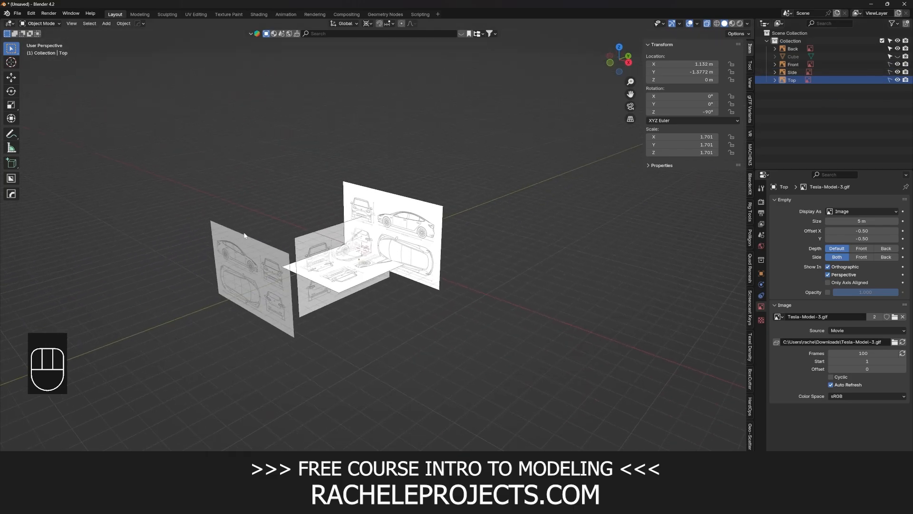